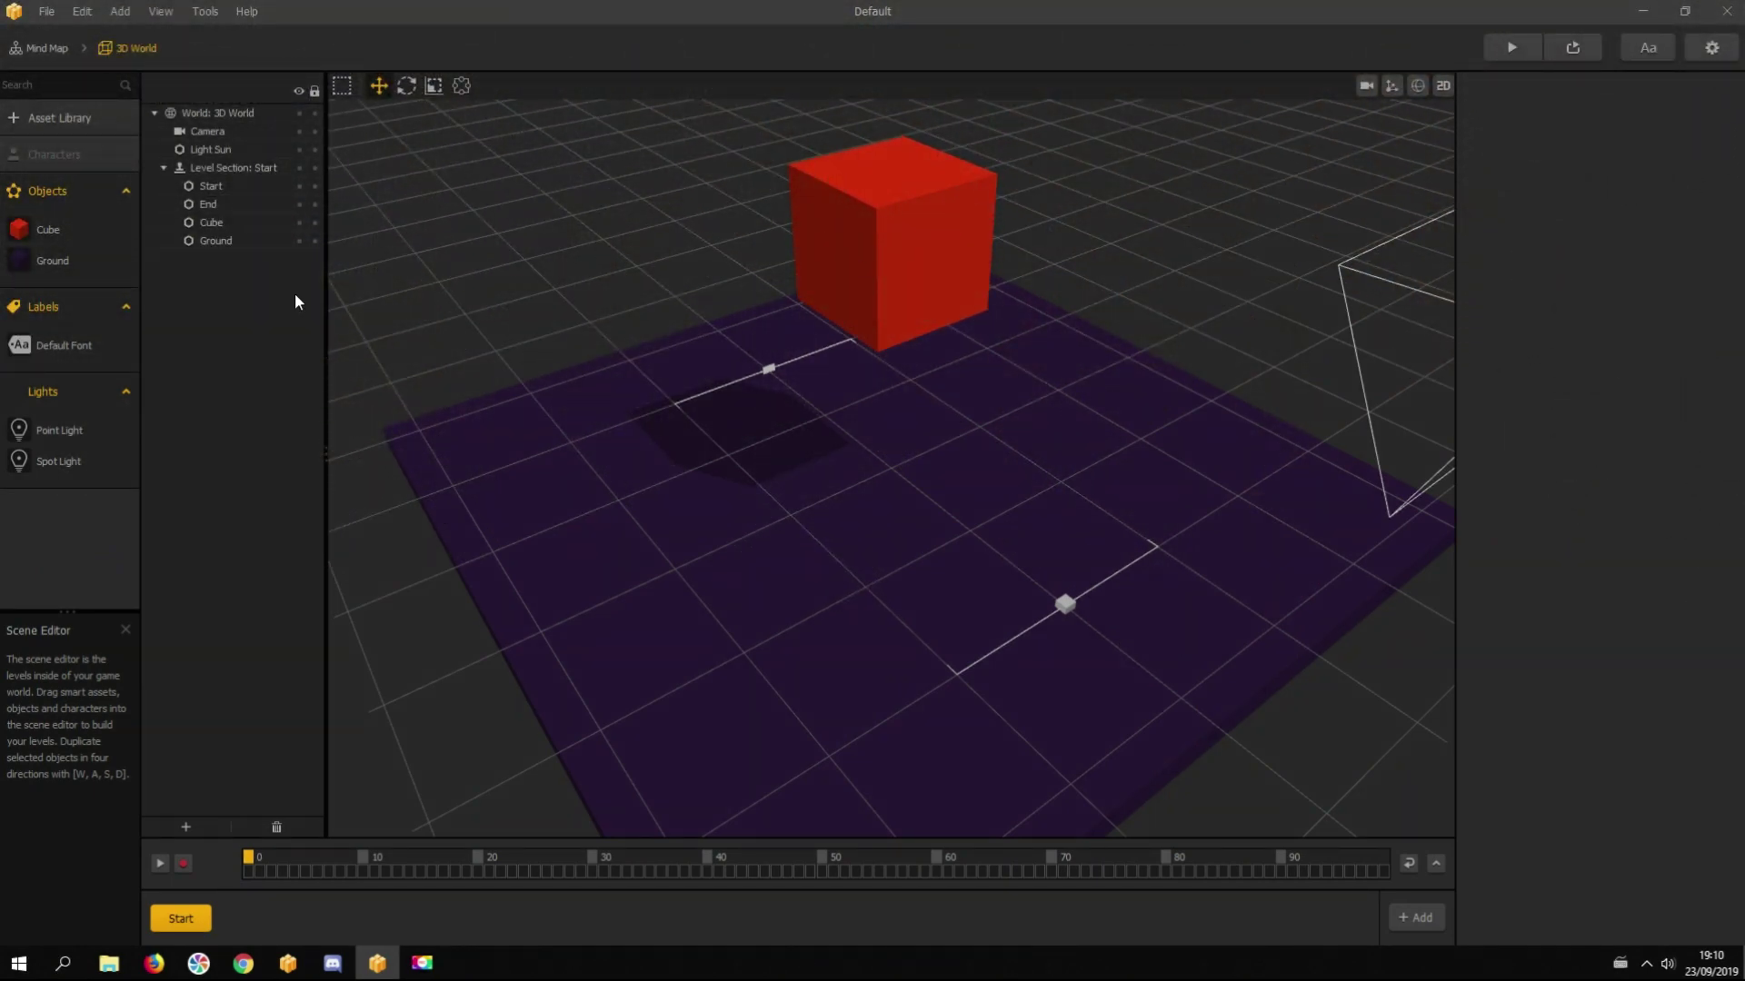
# Step: Open the Cube object's node map, move the 3D Model node slightly up, and preview the game
pyautogui.doubleClick(47, 231)
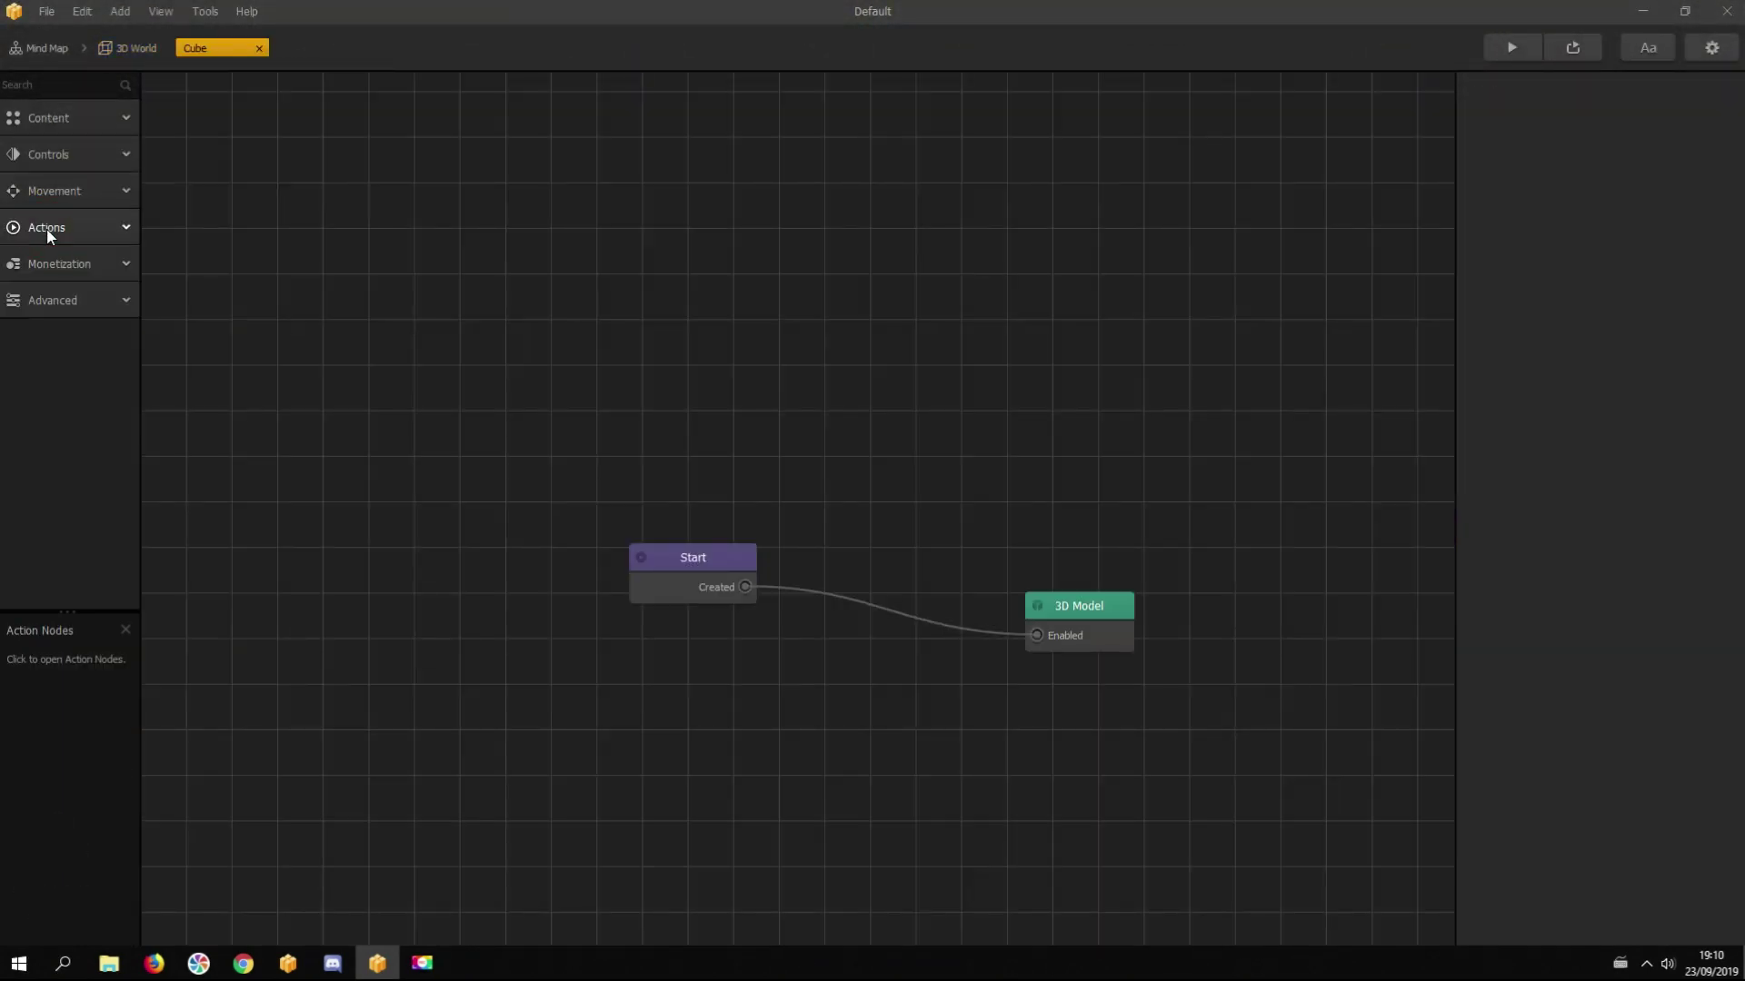
pyautogui.click(1081, 606)
pyautogui.moveTo(1081, 603); pyautogui.dragTo(1081, 589)
pyautogui.click(1511, 47)
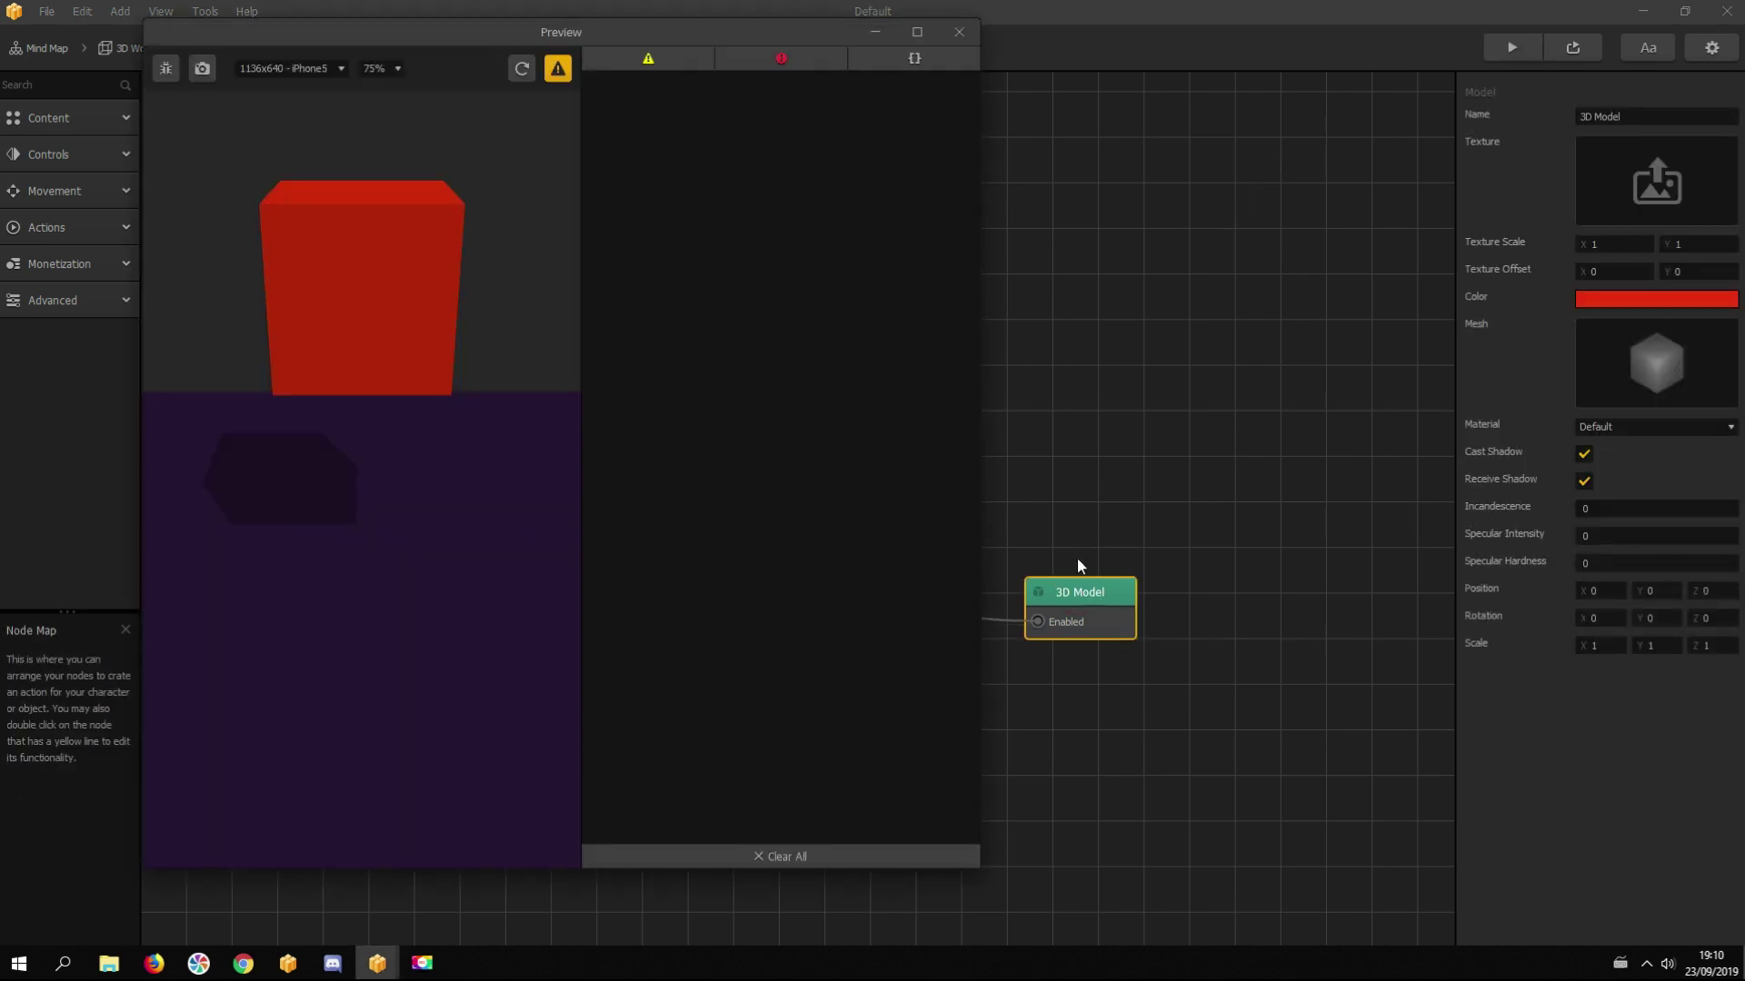
# Step: Delete the 3D Model node, reload the preview to check the scene without it, and undo the deletion
pyautogui.click(1087, 602)
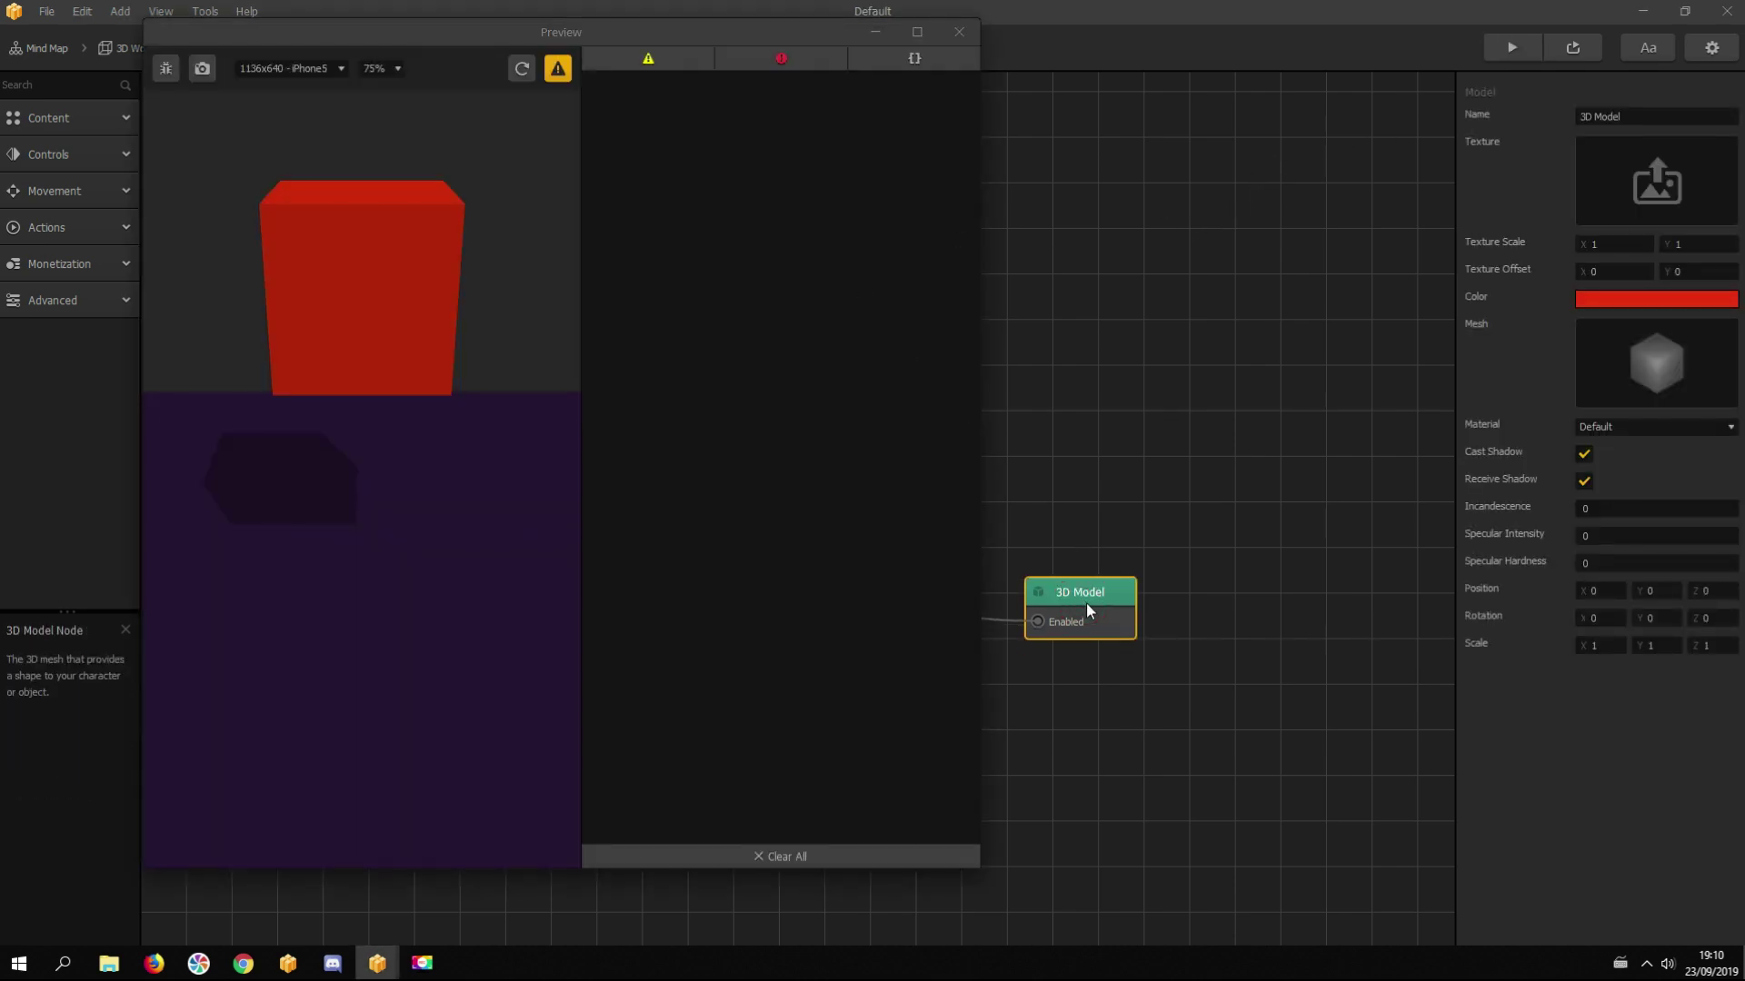
pyautogui.press('Delete')
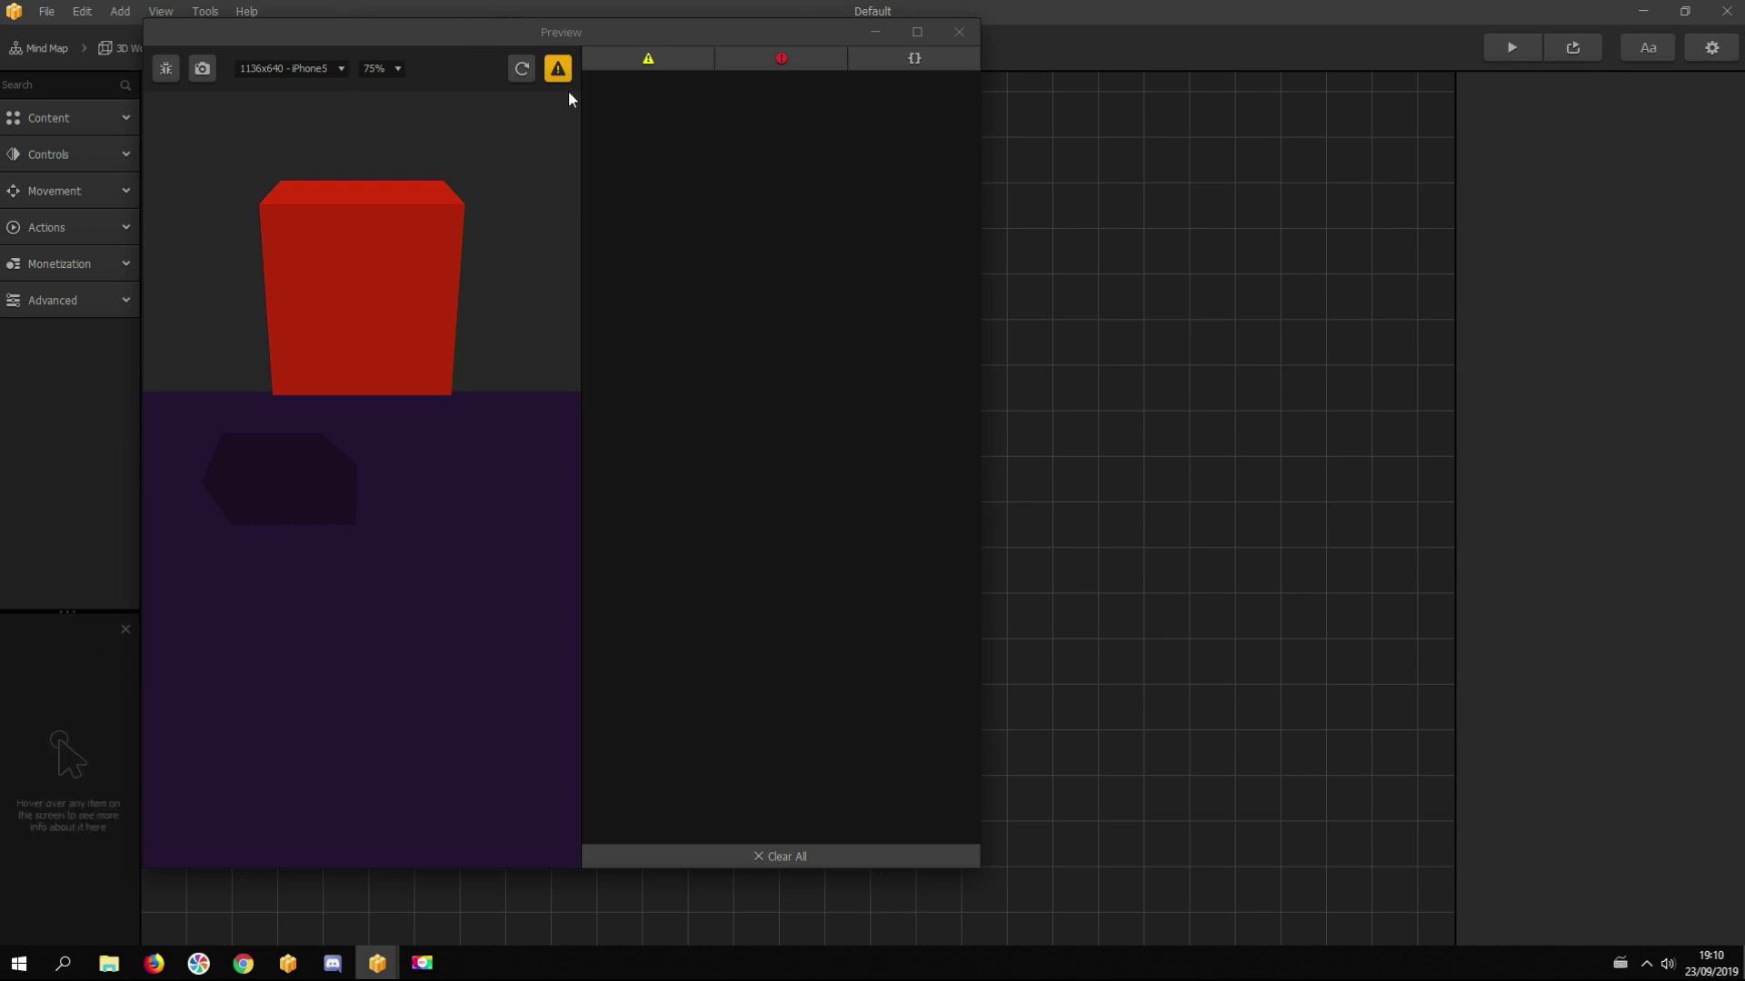
pyautogui.click(522, 69)
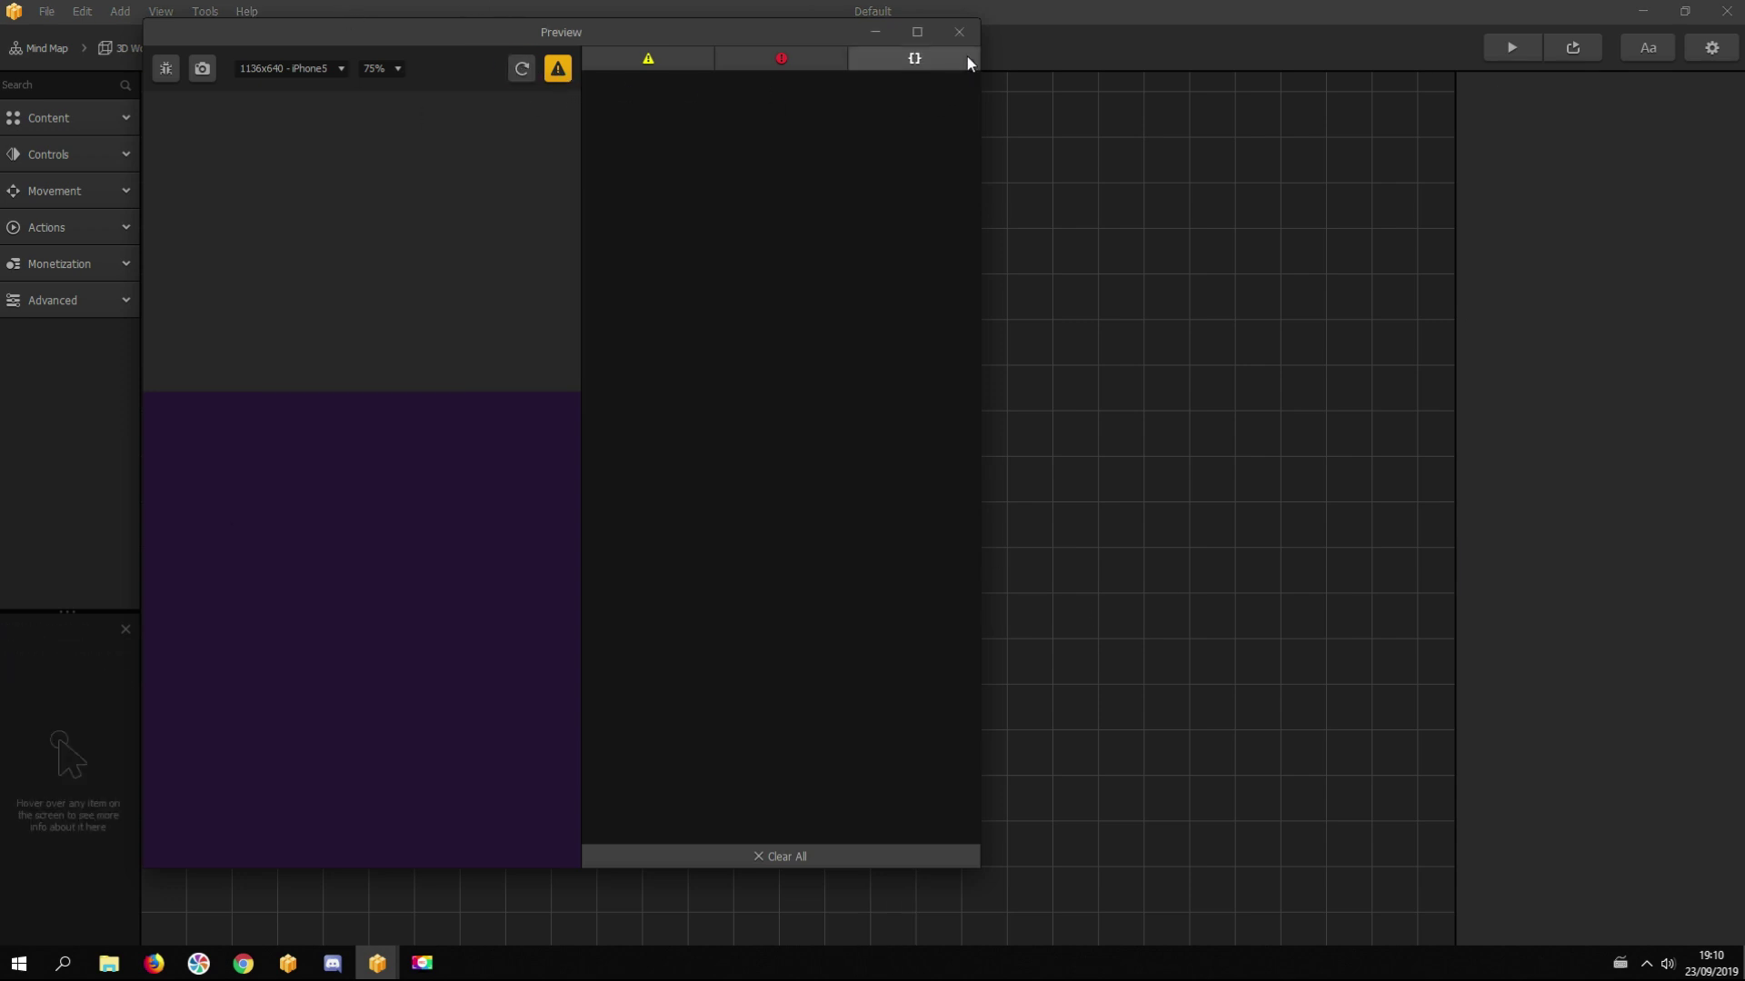
pyautogui.click(962, 40)
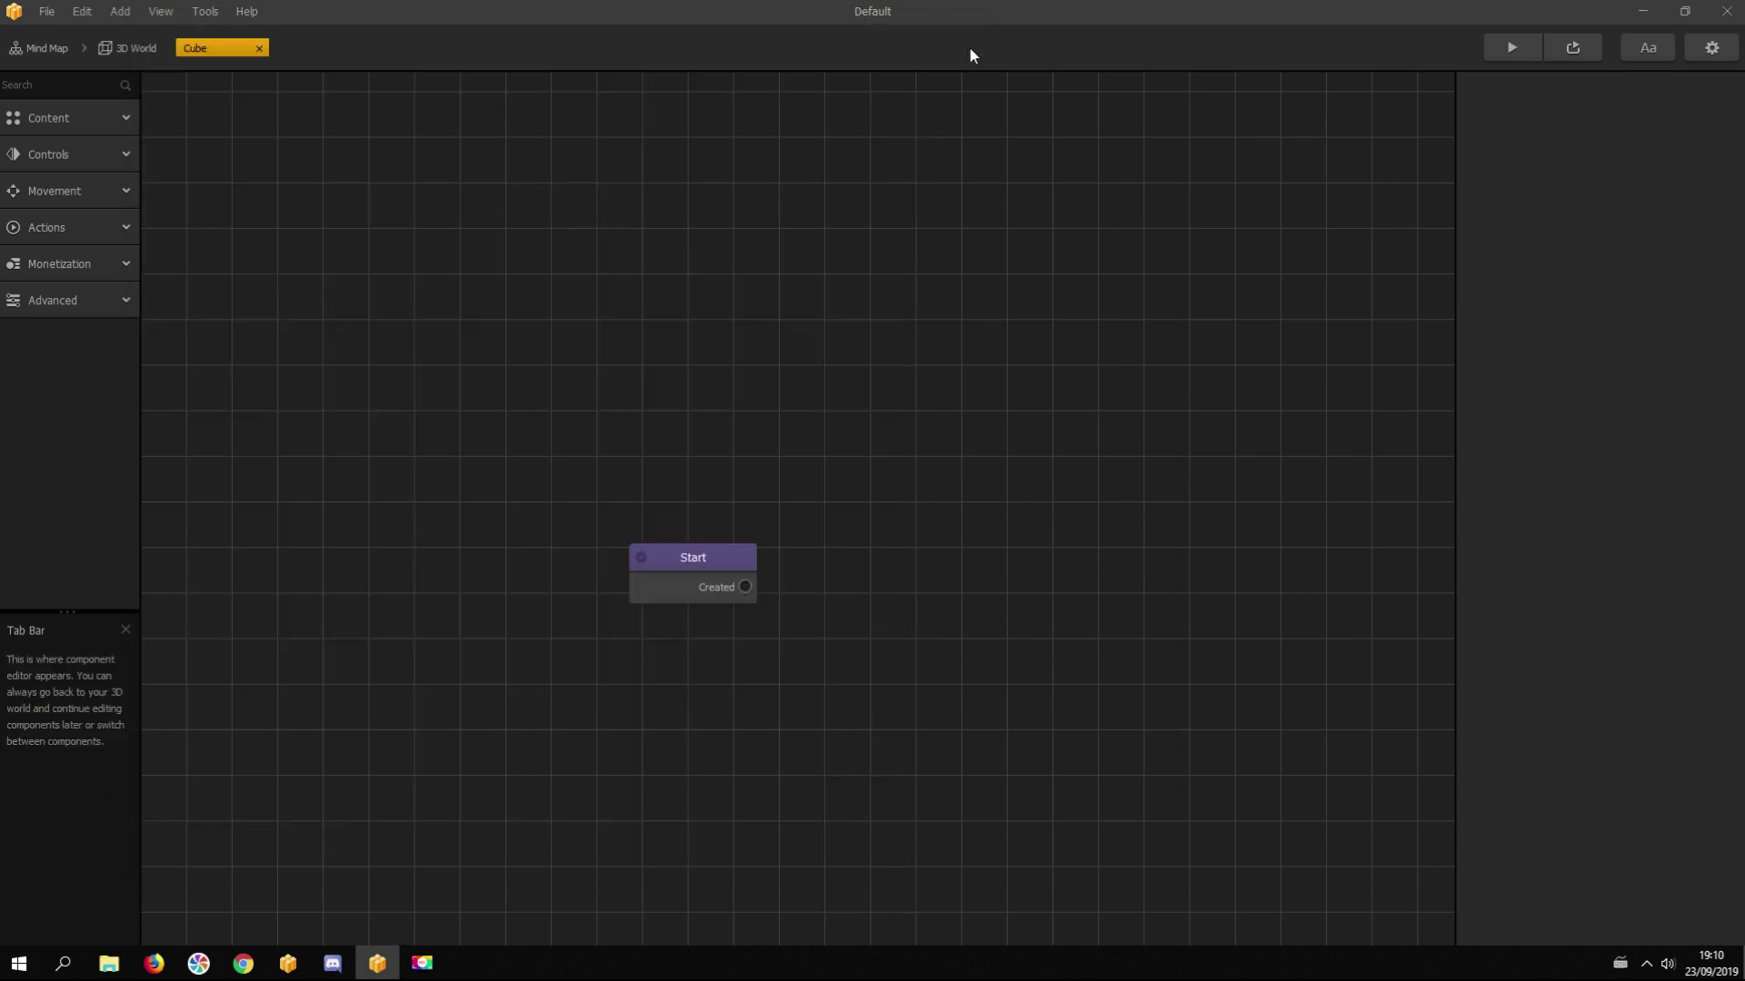
pyautogui.hotkey('ctrl', 'z')
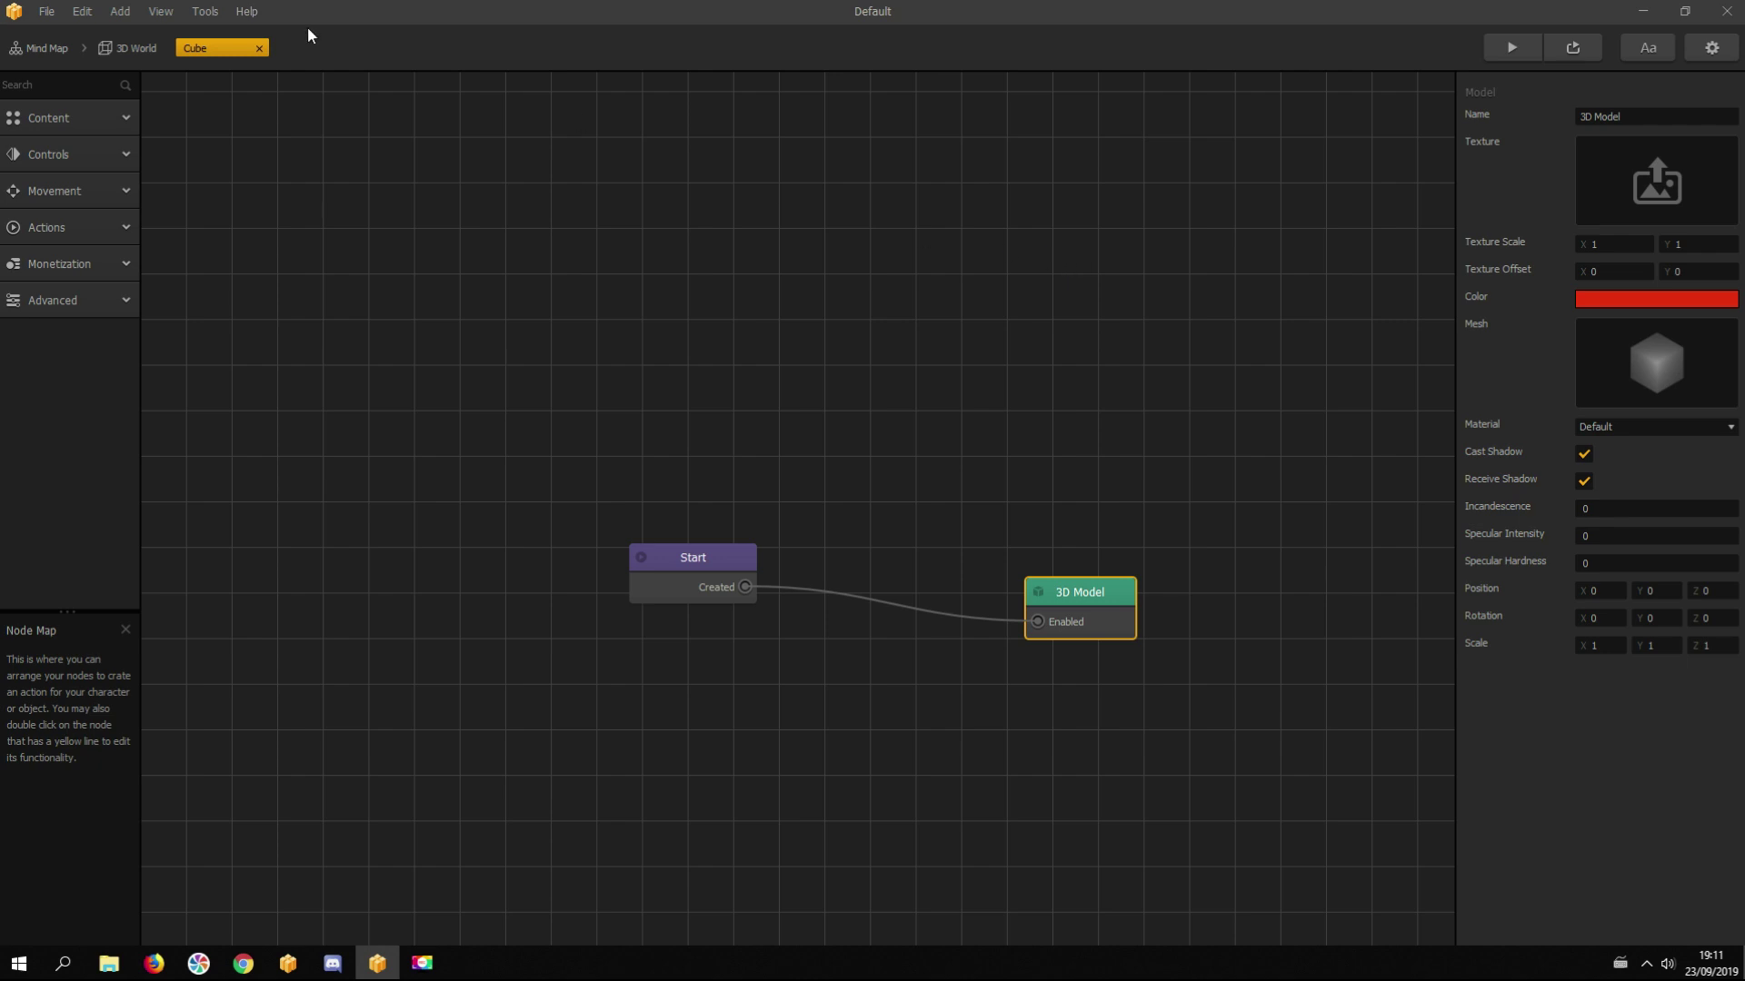
# Step: Add an Animation content node above the Start node and delete it again
pyautogui.click(85, 117)
pyautogui.click(815, 433)
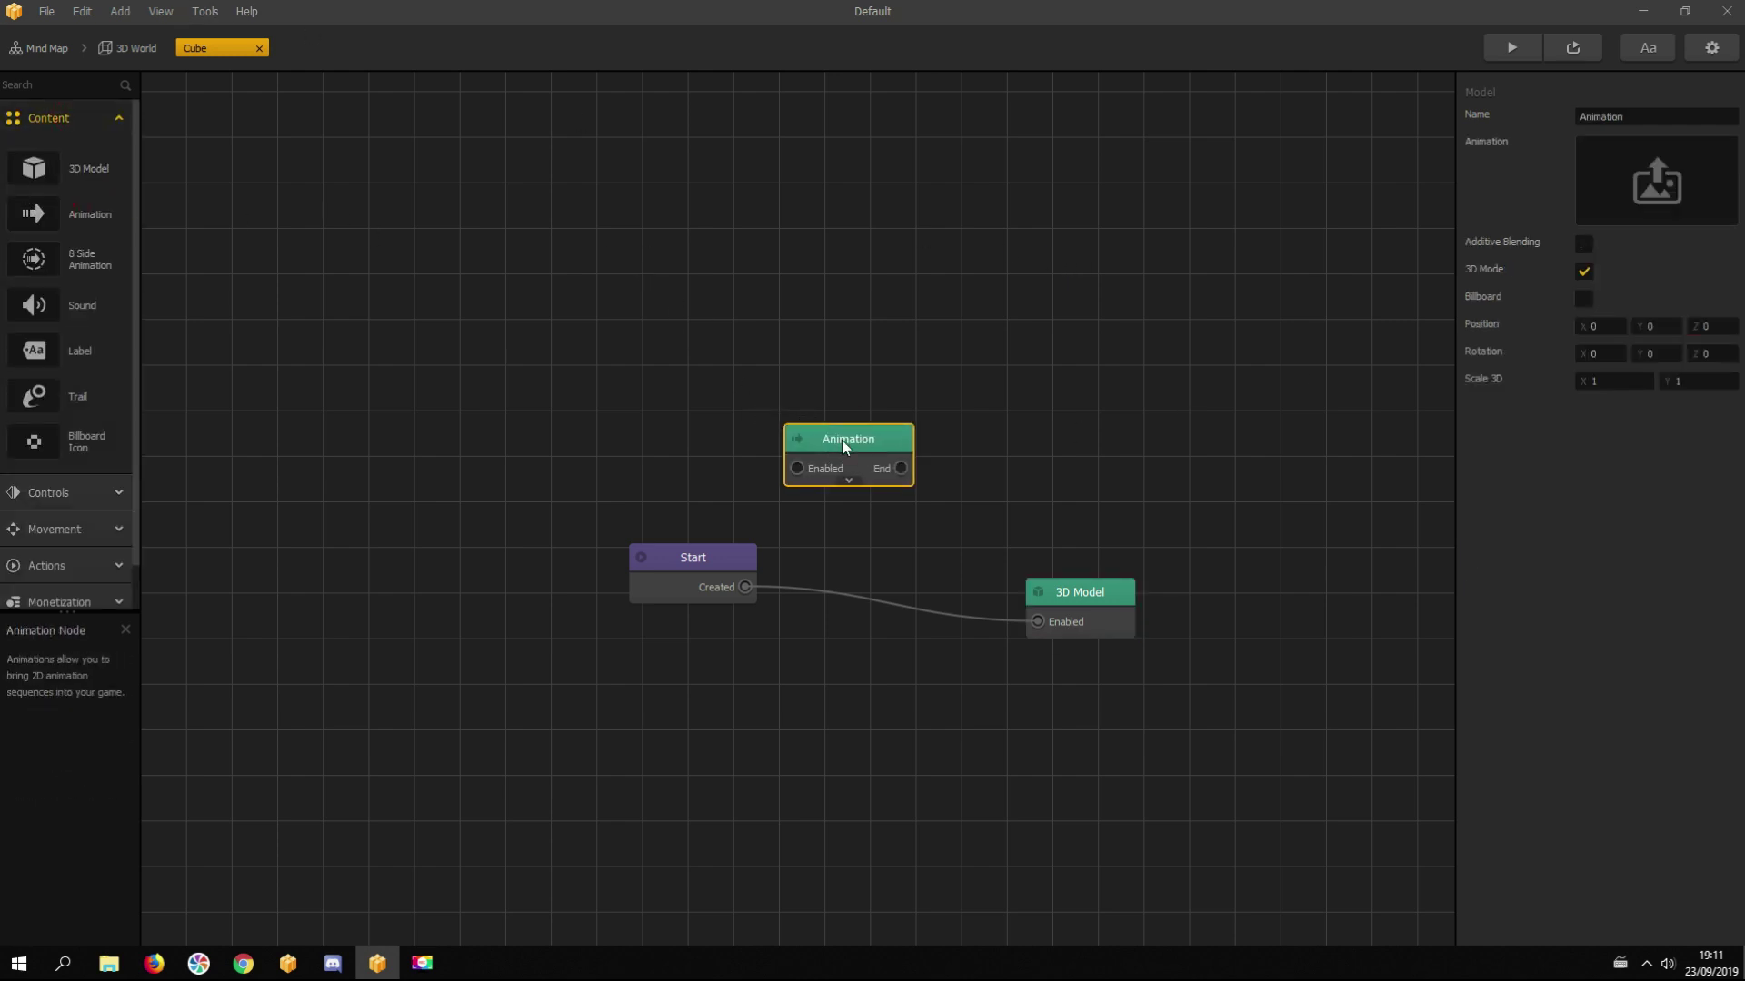
pyautogui.press('Delete')
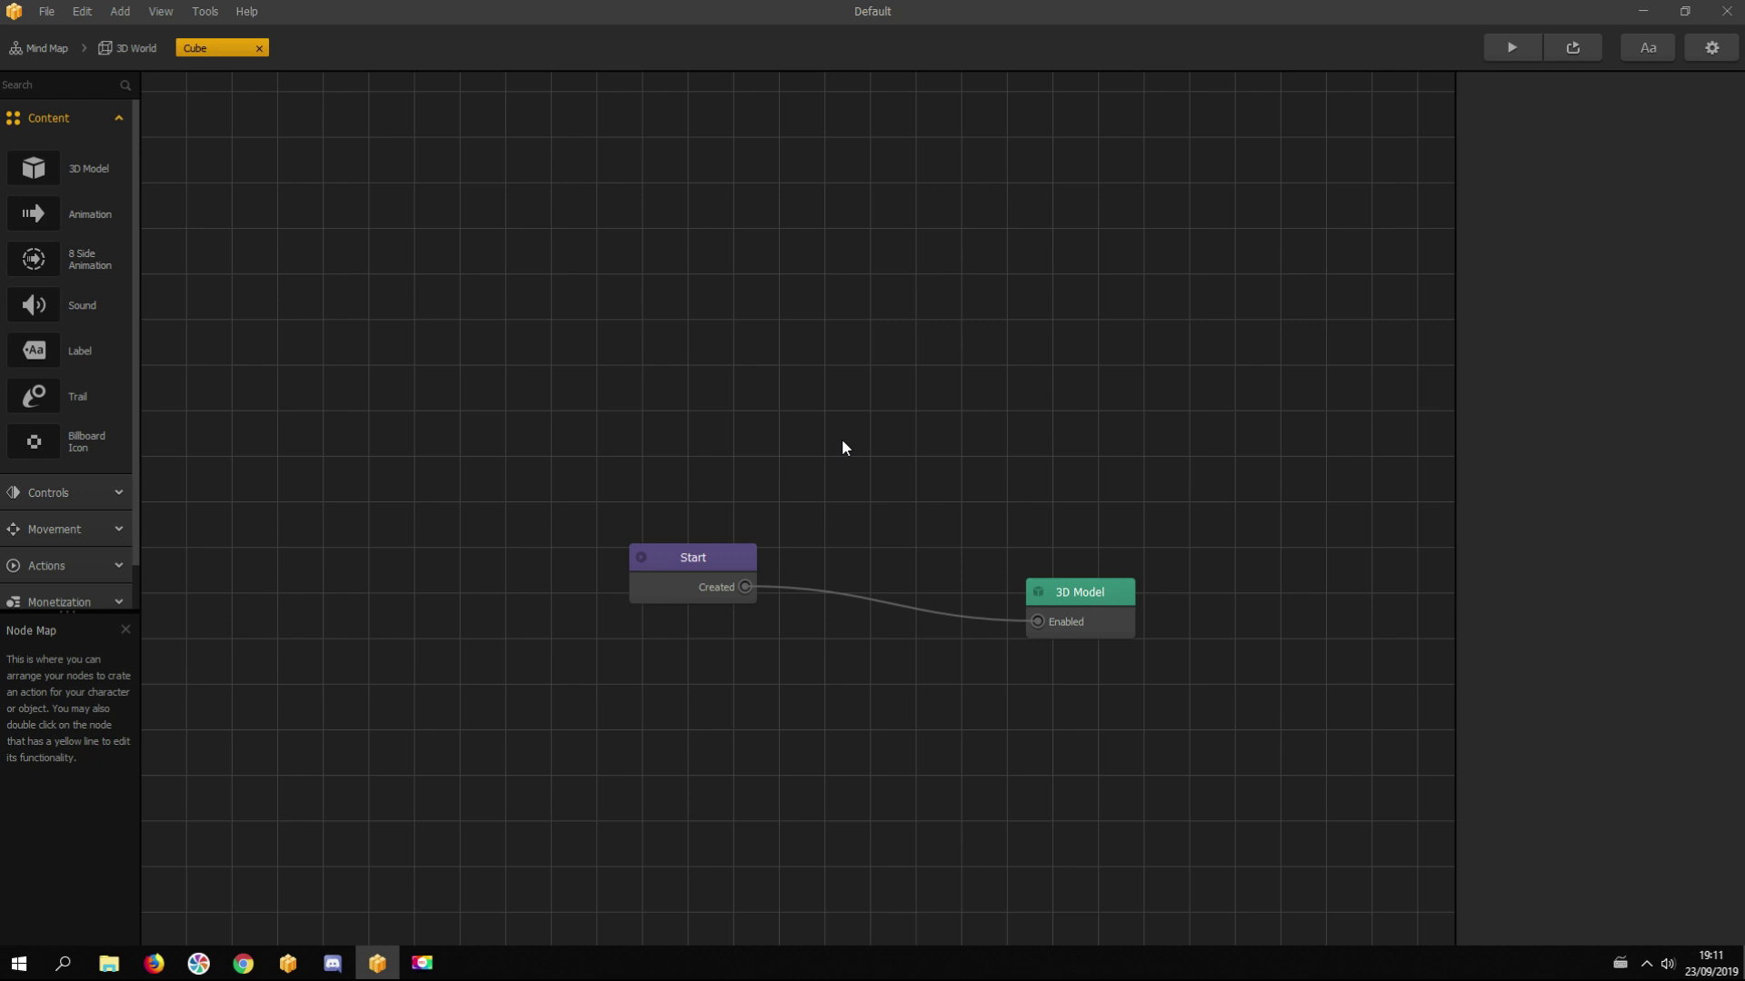
pyautogui.click(83, 118)
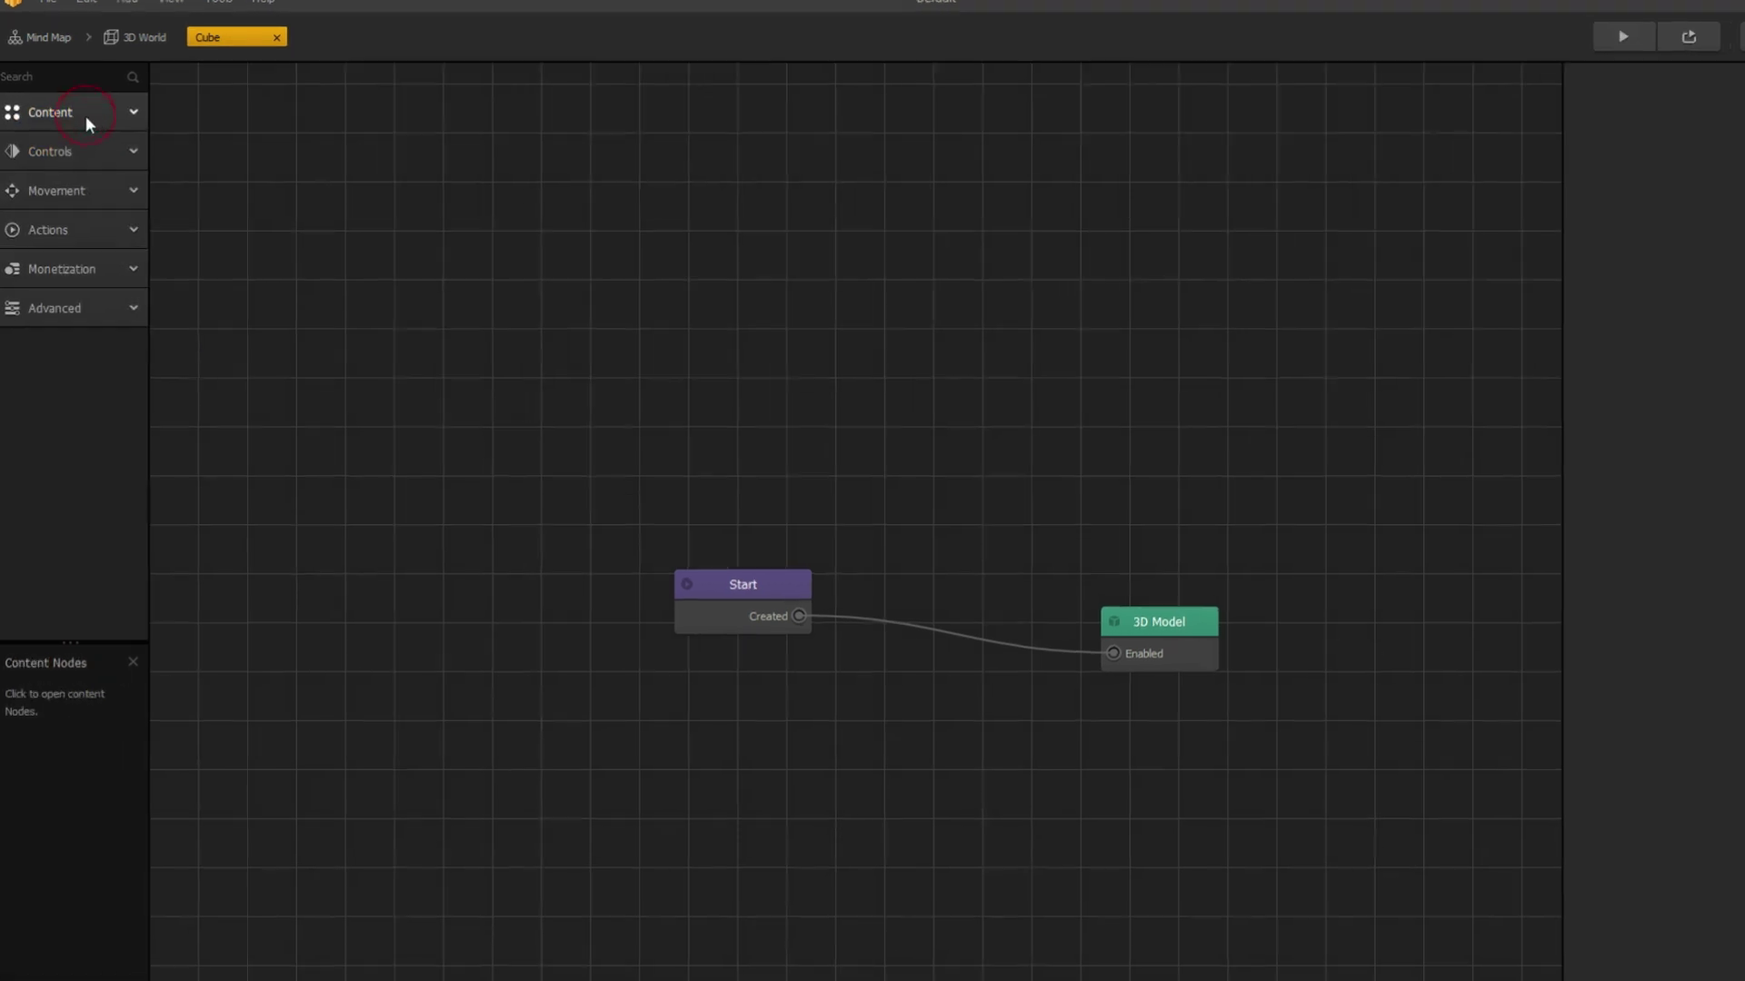
# Step: Add a Touch control node above the Start node and connect Start's Created output to its Enabled input
pyautogui.click(77, 153)
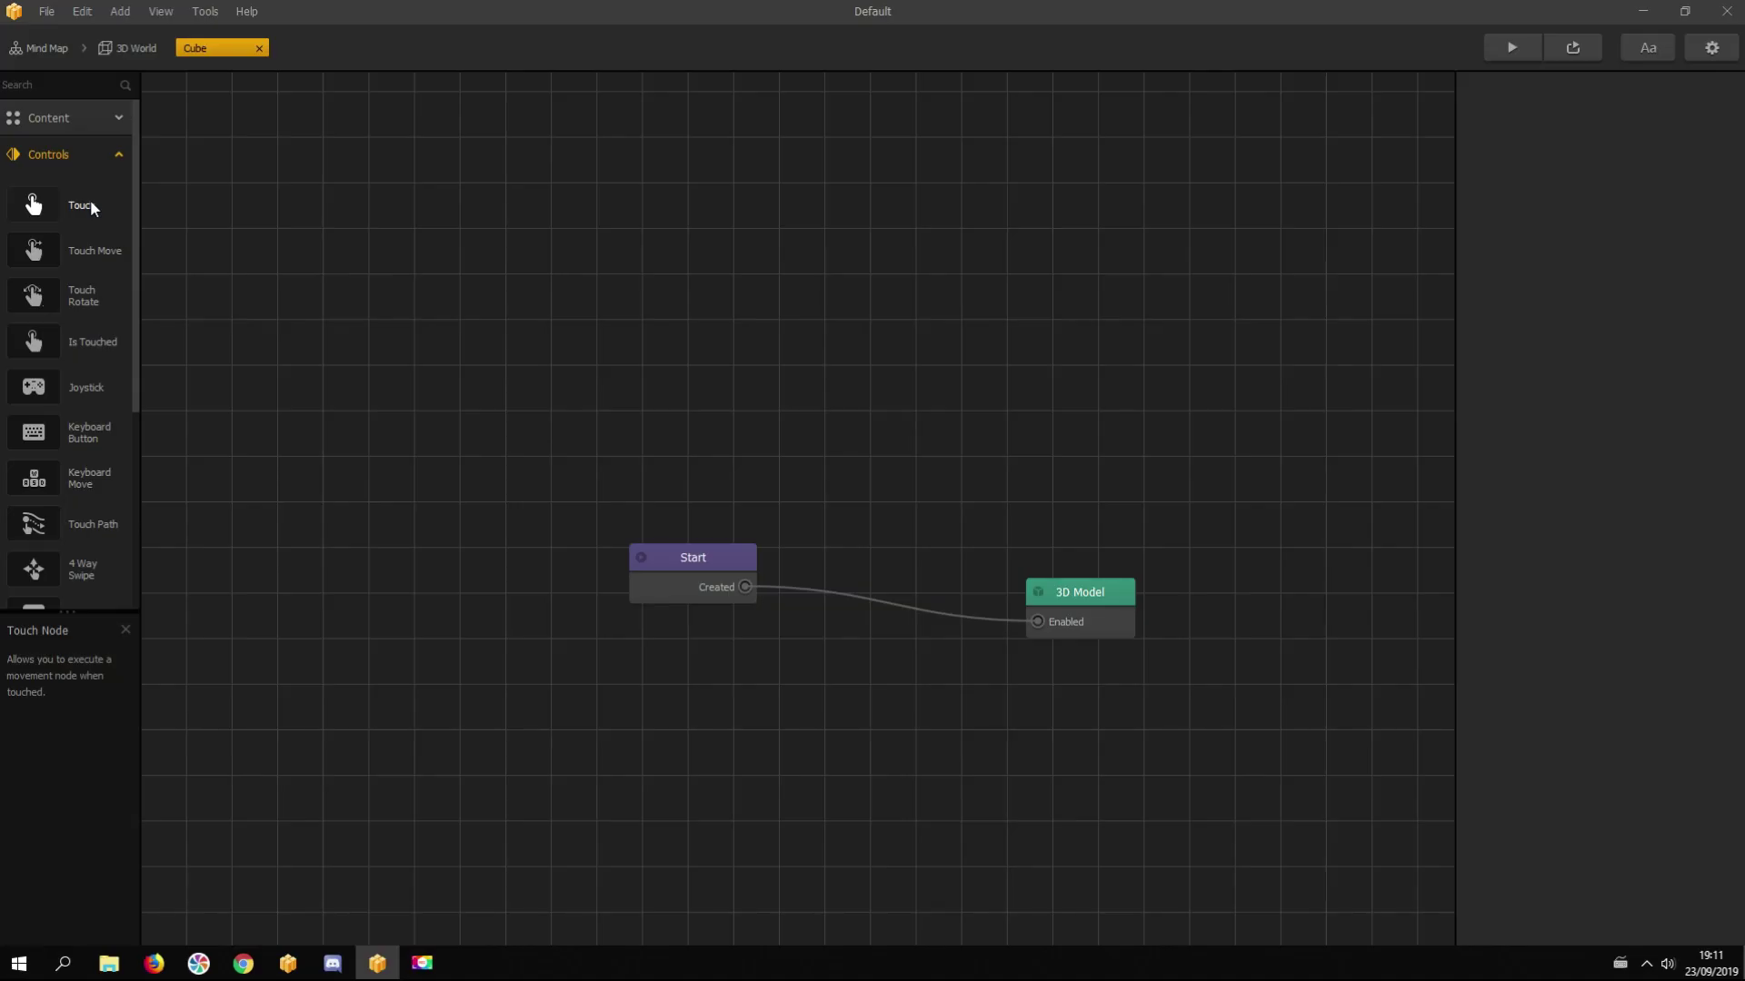
pyautogui.moveTo(91, 208); pyautogui.dragTo(800, 423)
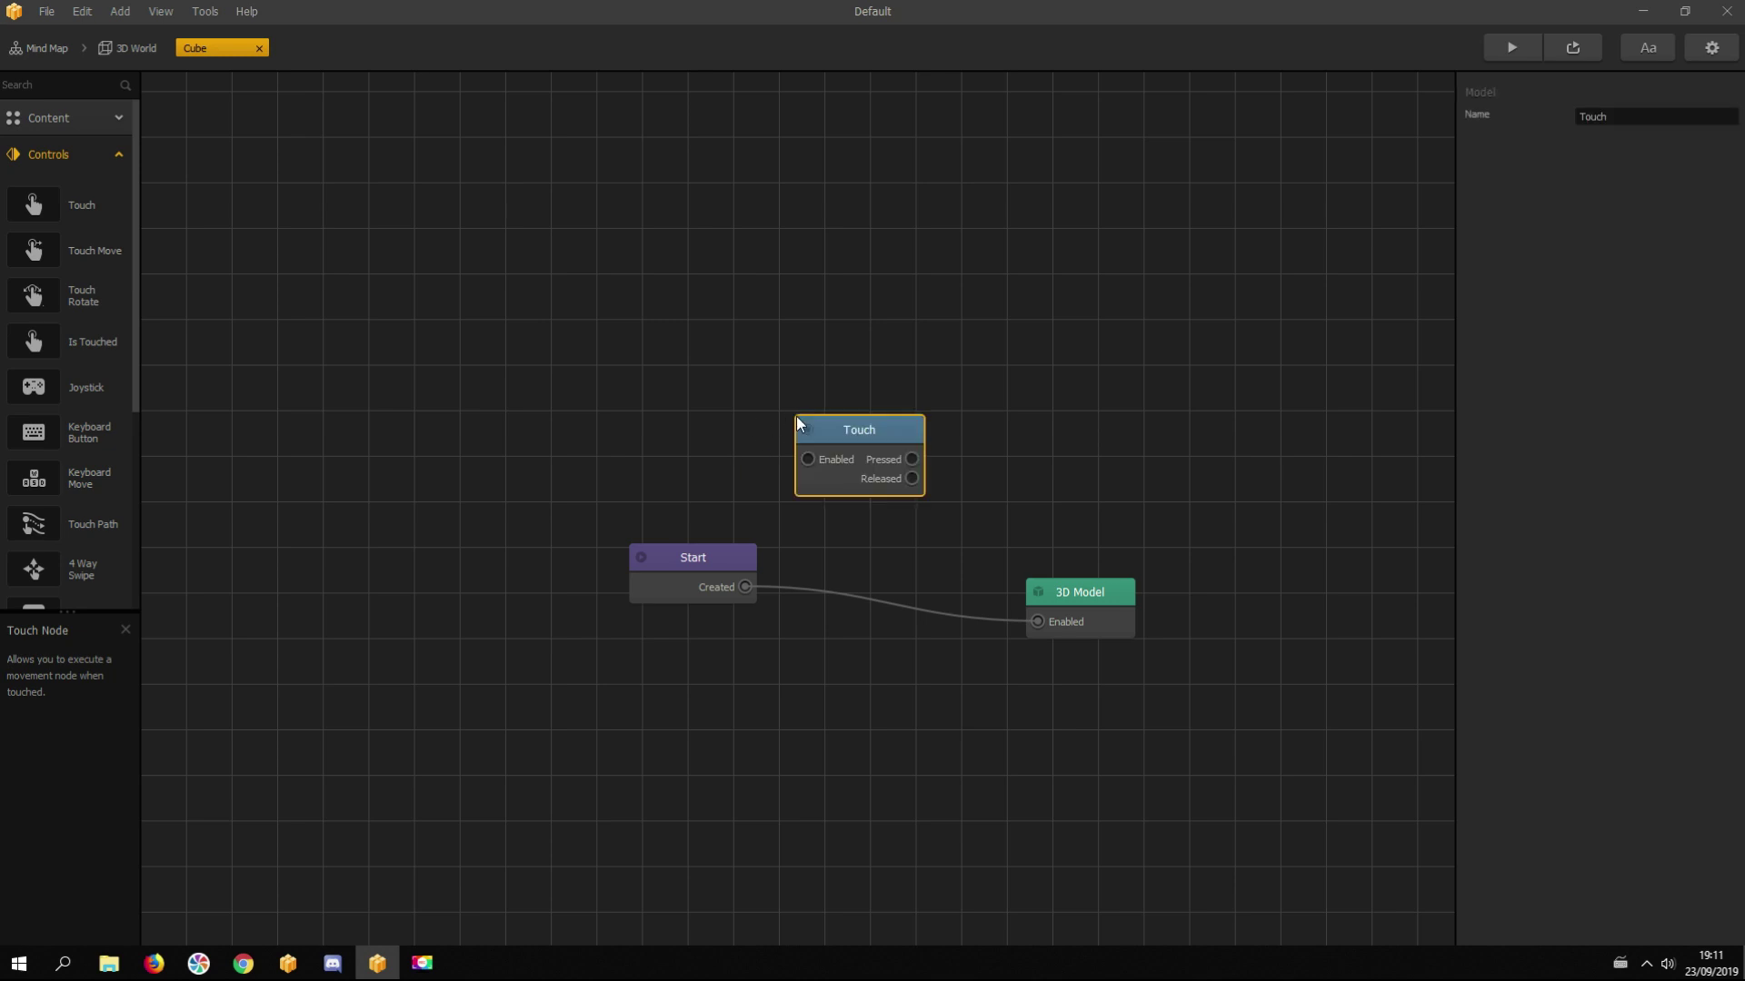
pyautogui.moveTo(745, 587); pyautogui.dragTo(806, 465)
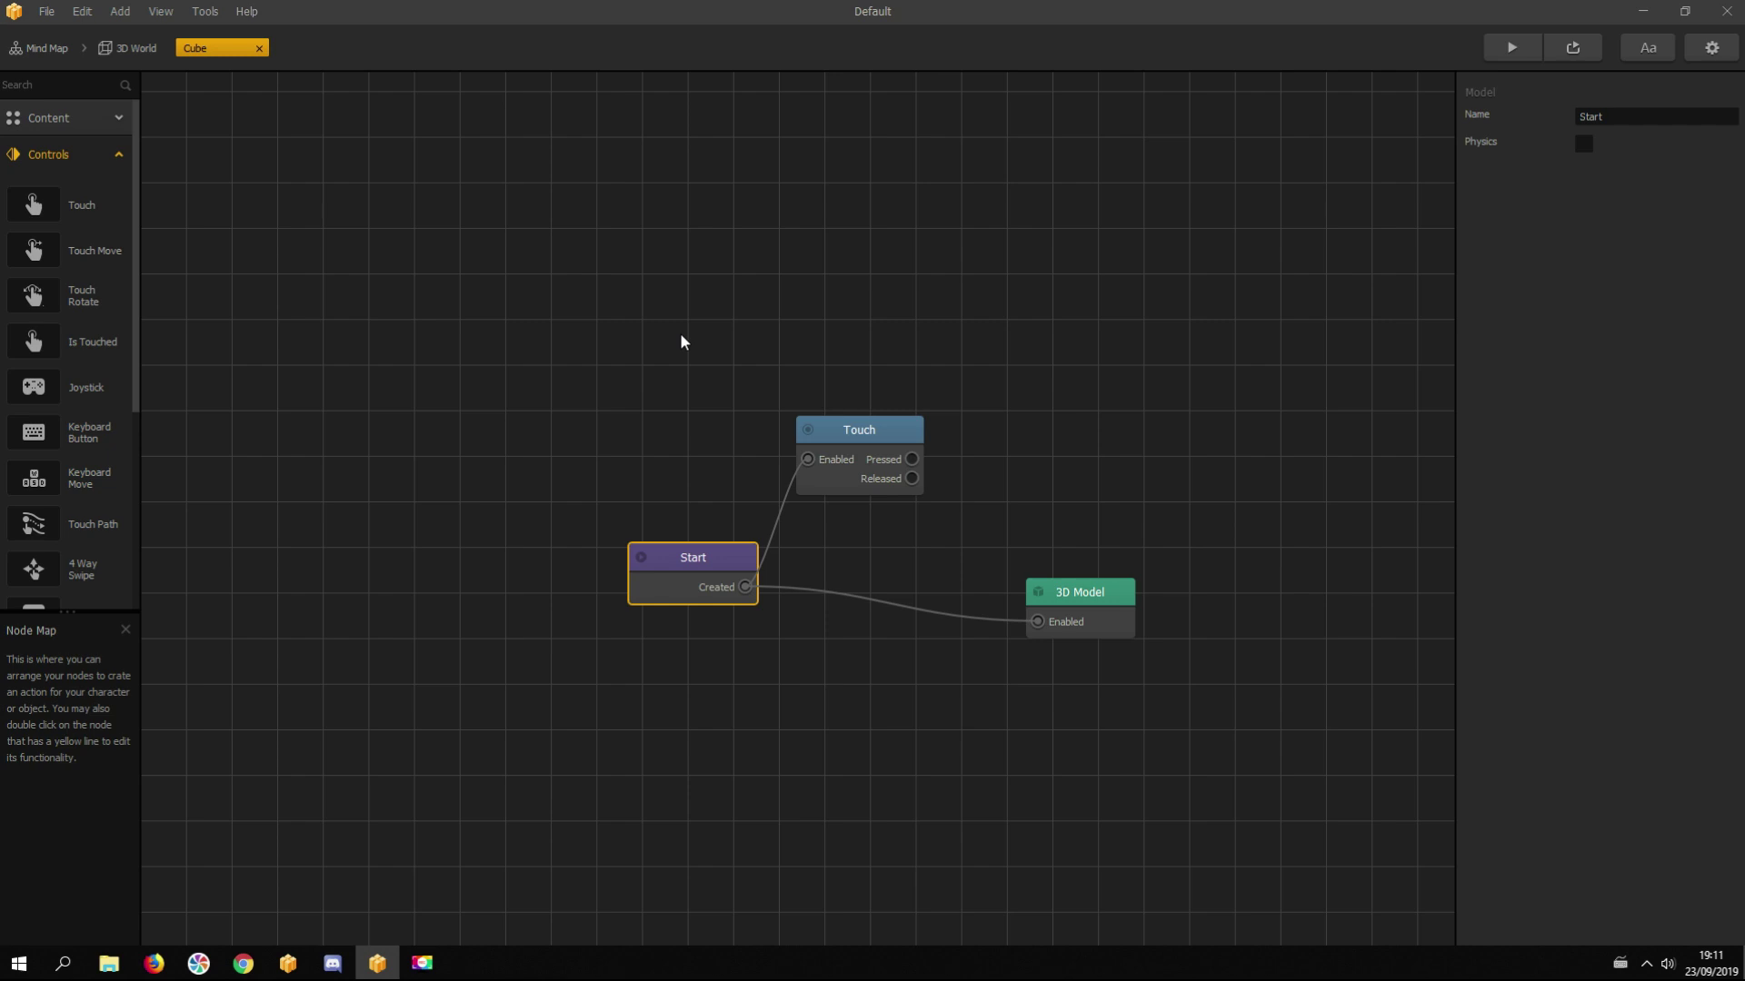
# Step: Add a Move node beside the Touch node and set its Z speed to -2
pyautogui.click(45, 154)
pyautogui.click(56, 190)
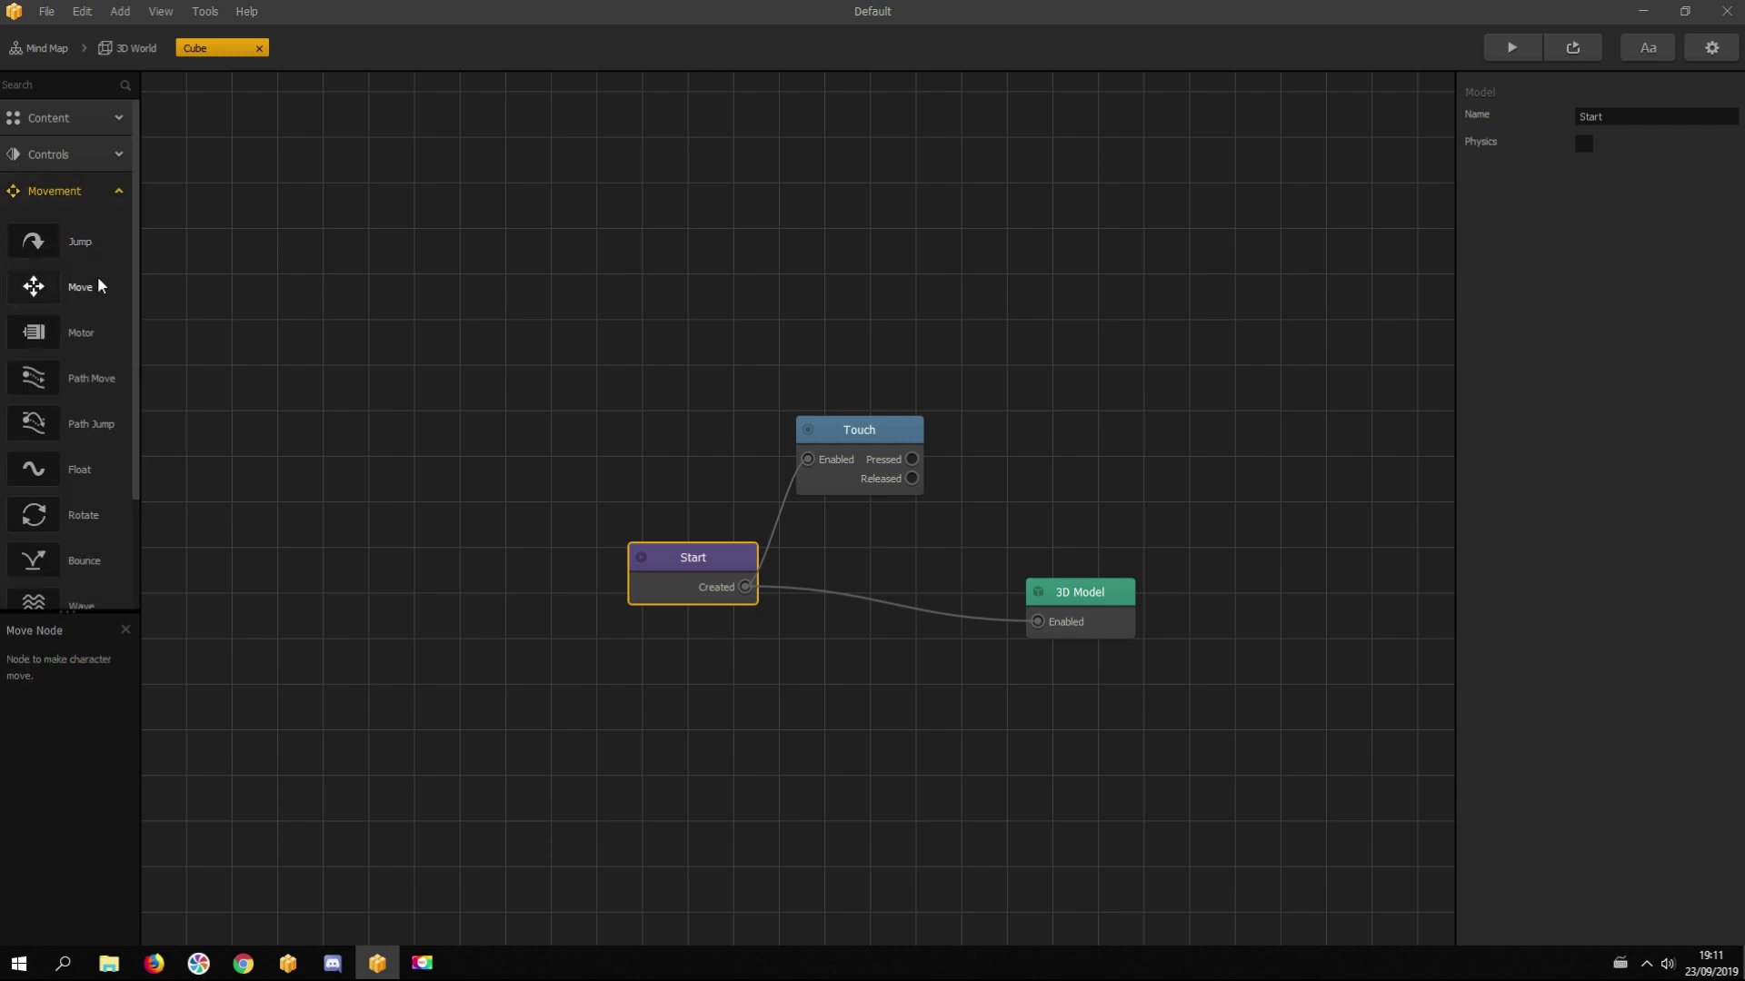
pyautogui.moveTo(100, 286); pyautogui.dragTo(1011, 423)
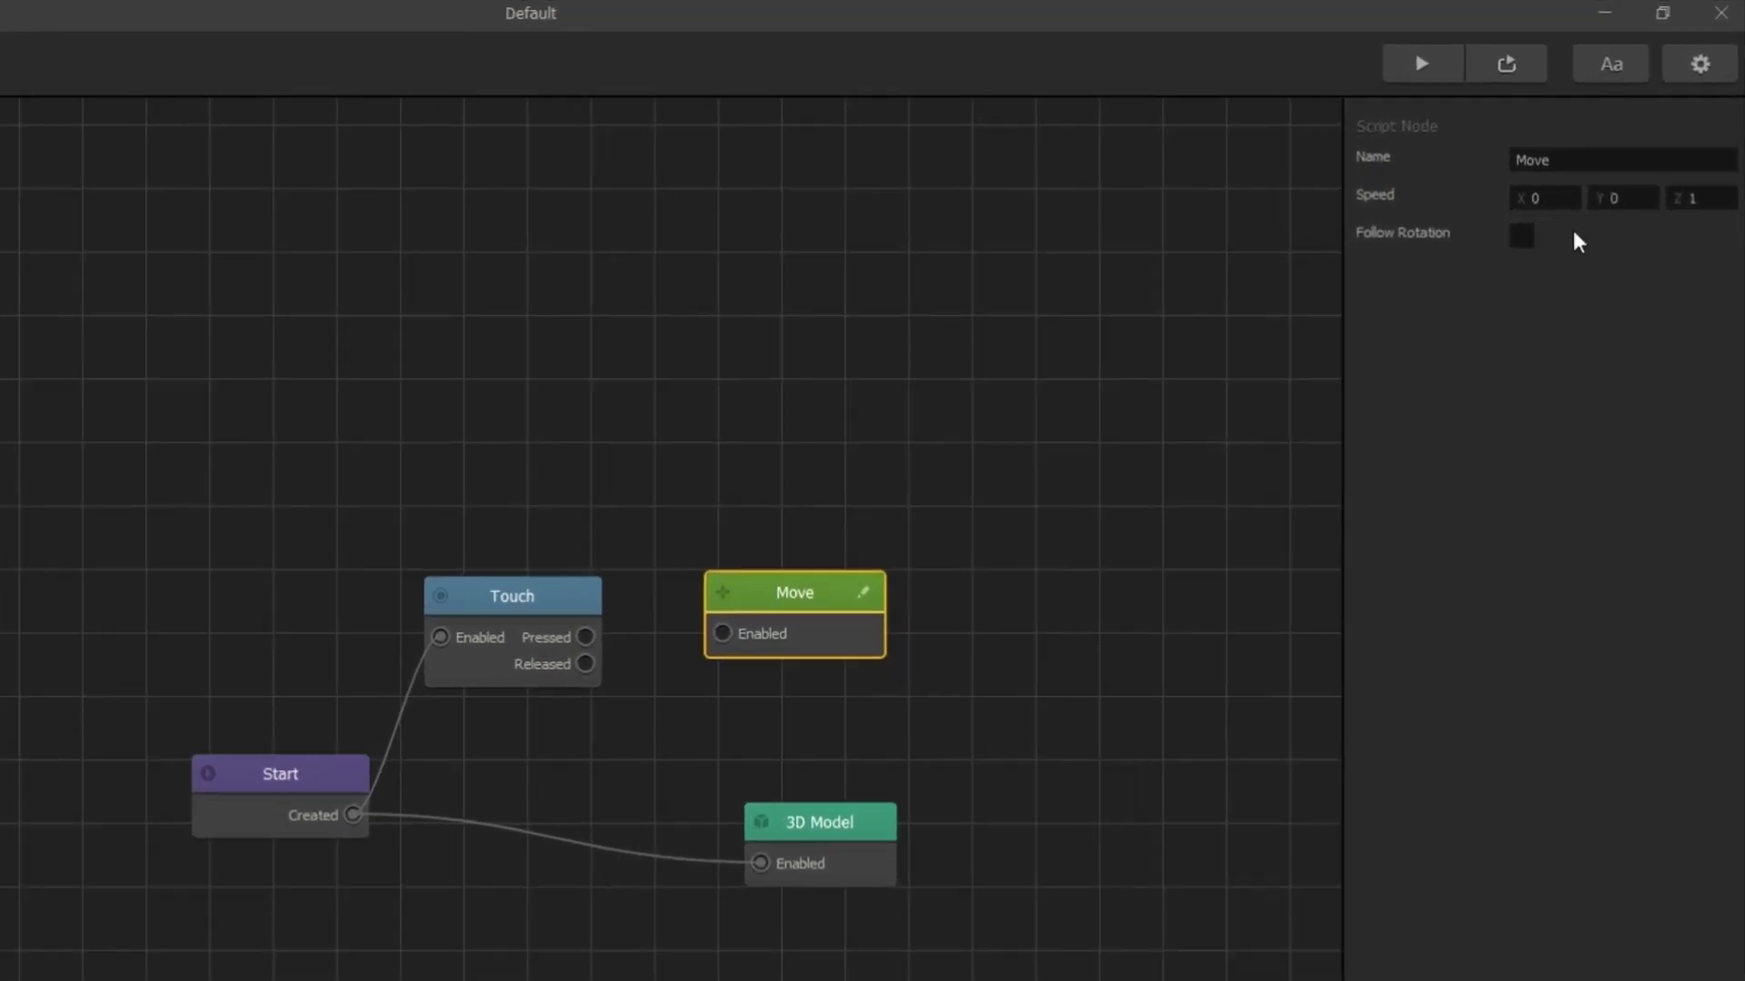
pyautogui.click(1730, 145)
pyautogui.moveTo(1628, 287); pyautogui.dragTo(1599, 297)
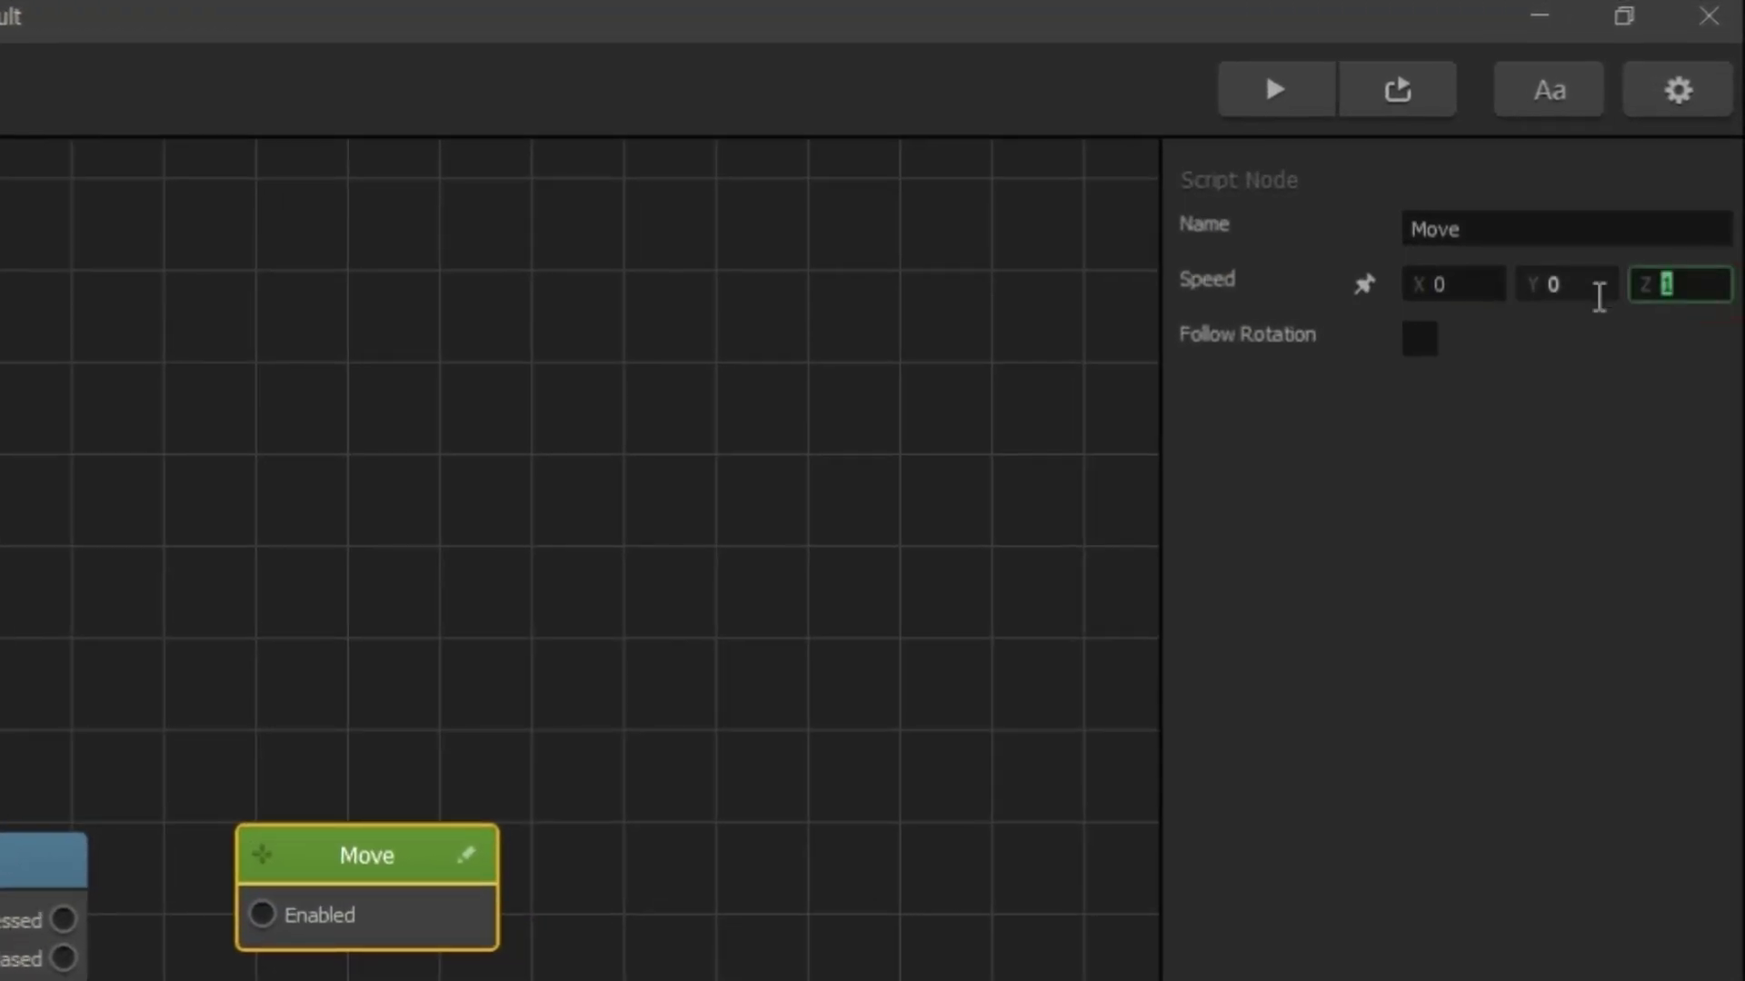
pyautogui.write('-2')
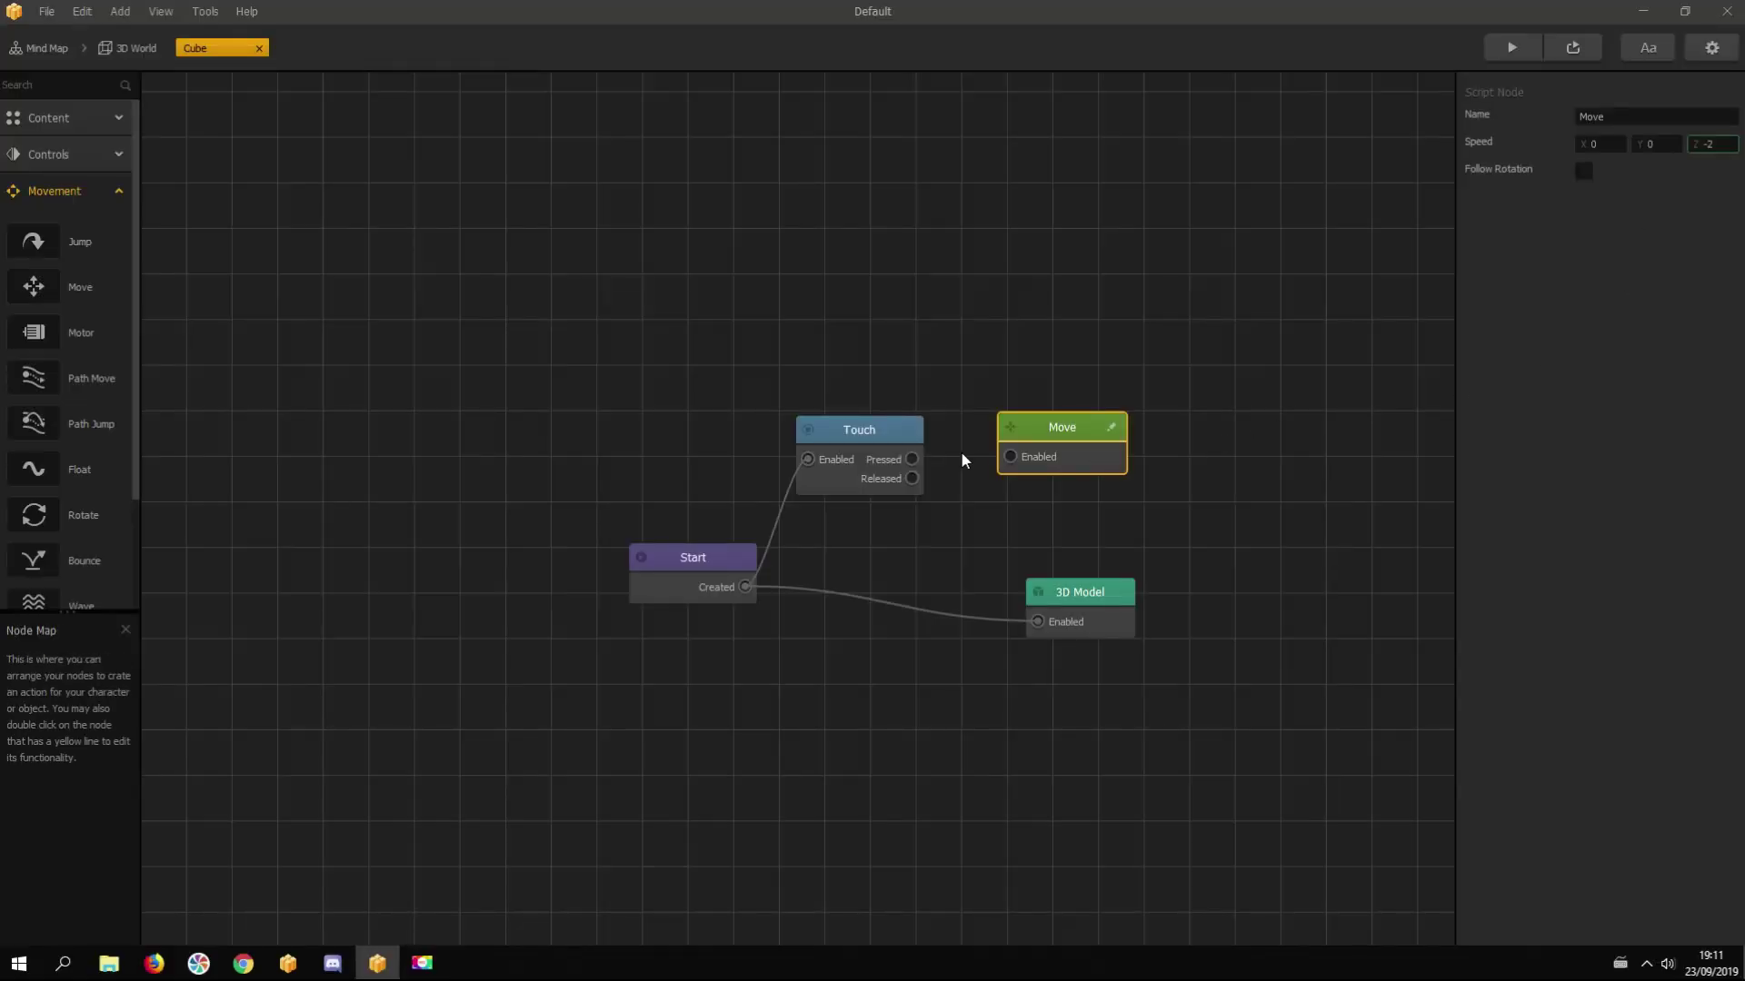
# Step: Connect Touch's Pressed output to the Move node's Enabled input and test the cube's movement in the preview
pyautogui.moveTo(910, 457); pyautogui.dragTo(1010, 462)
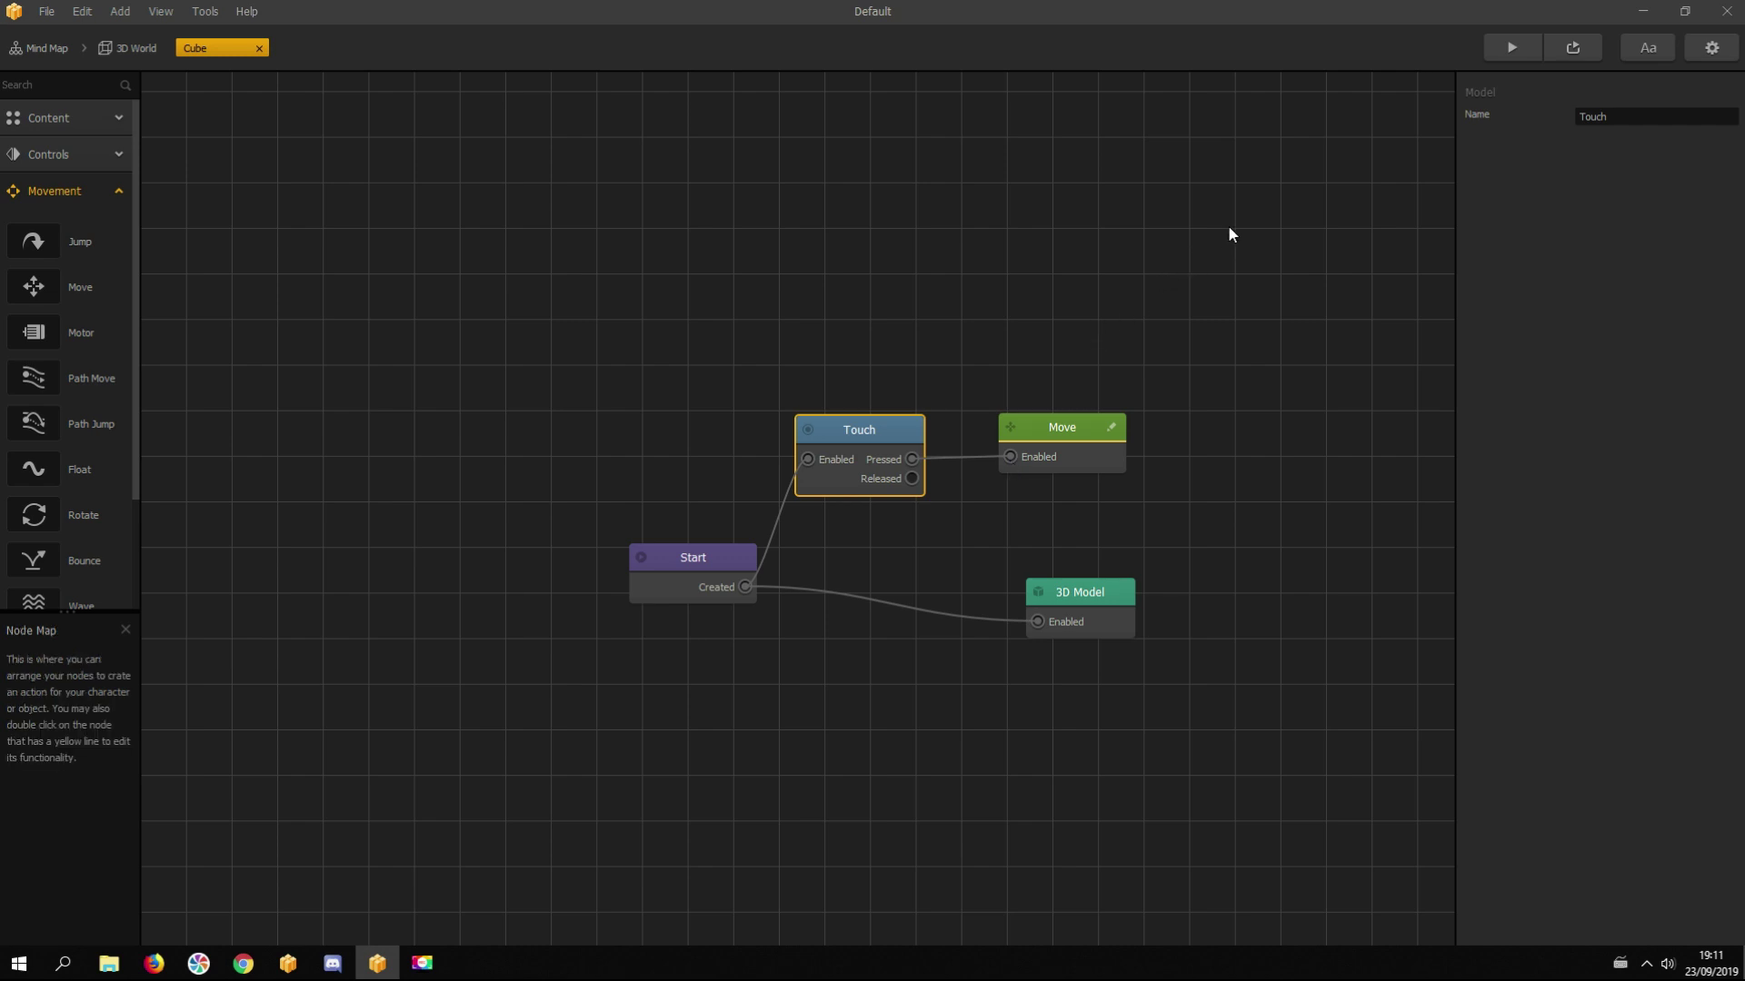
pyautogui.click(1515, 52)
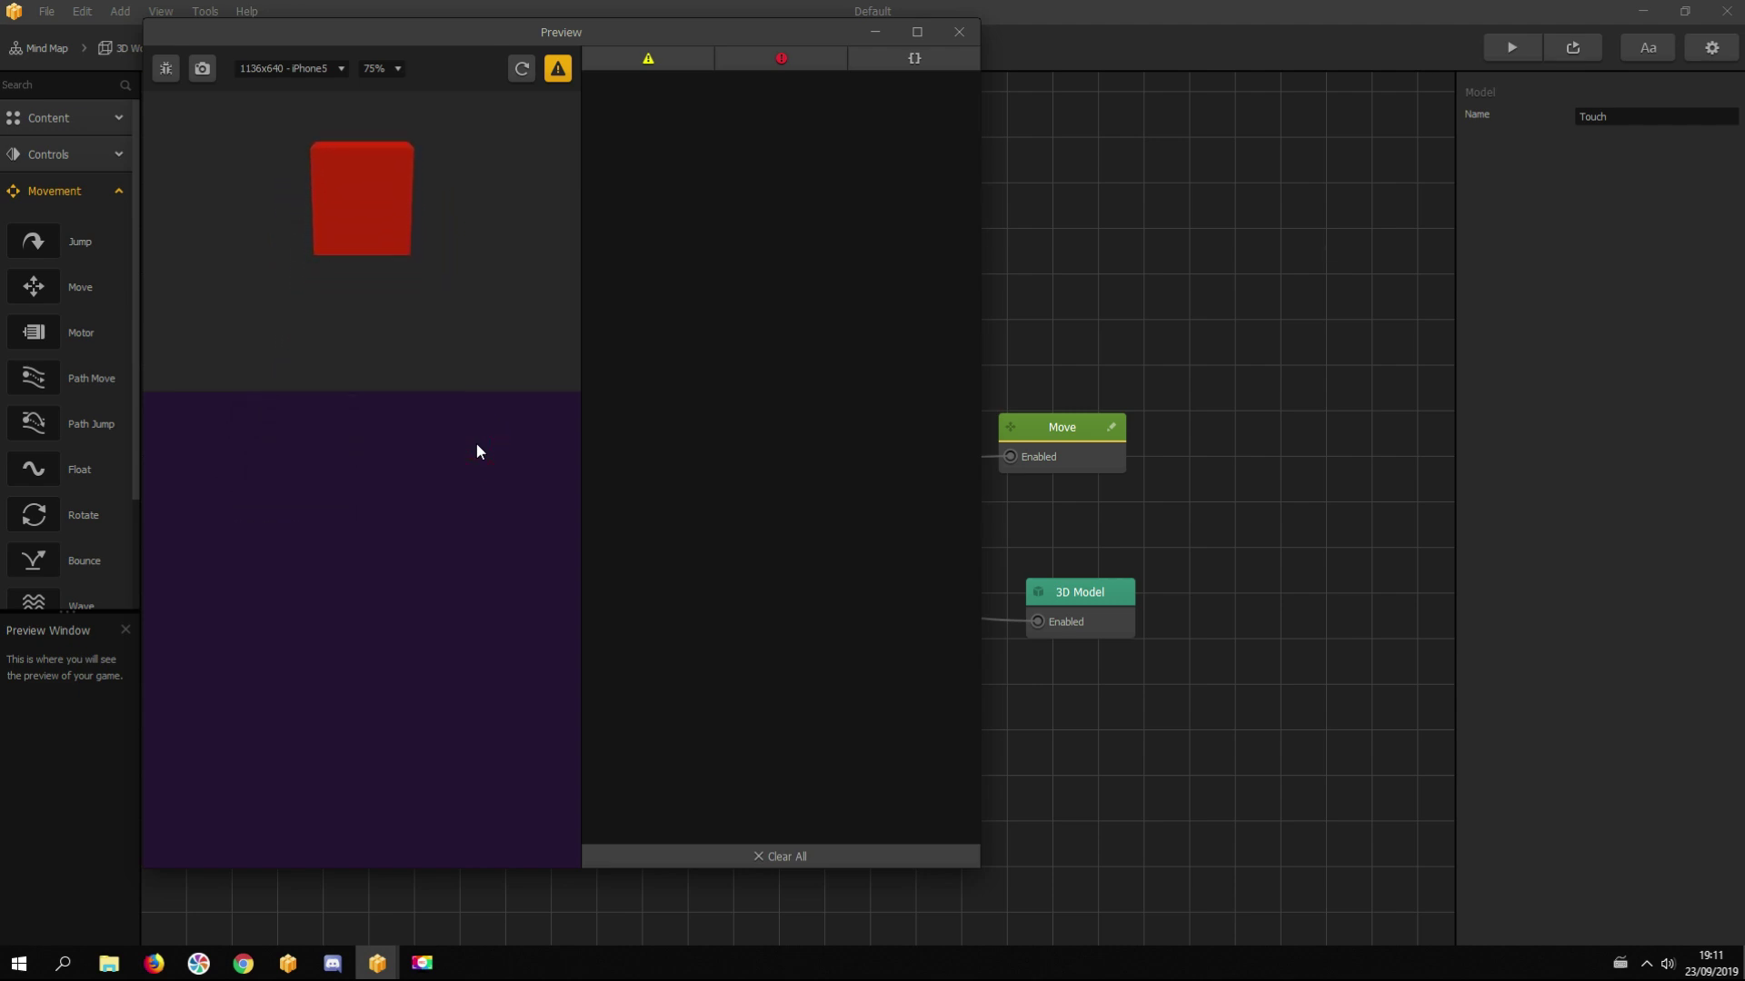
pyautogui.click(952, 34)
# Step: Delete the Move node and place a Rotate movement node beside the Touch node instead
pyautogui.click(1093, 423)
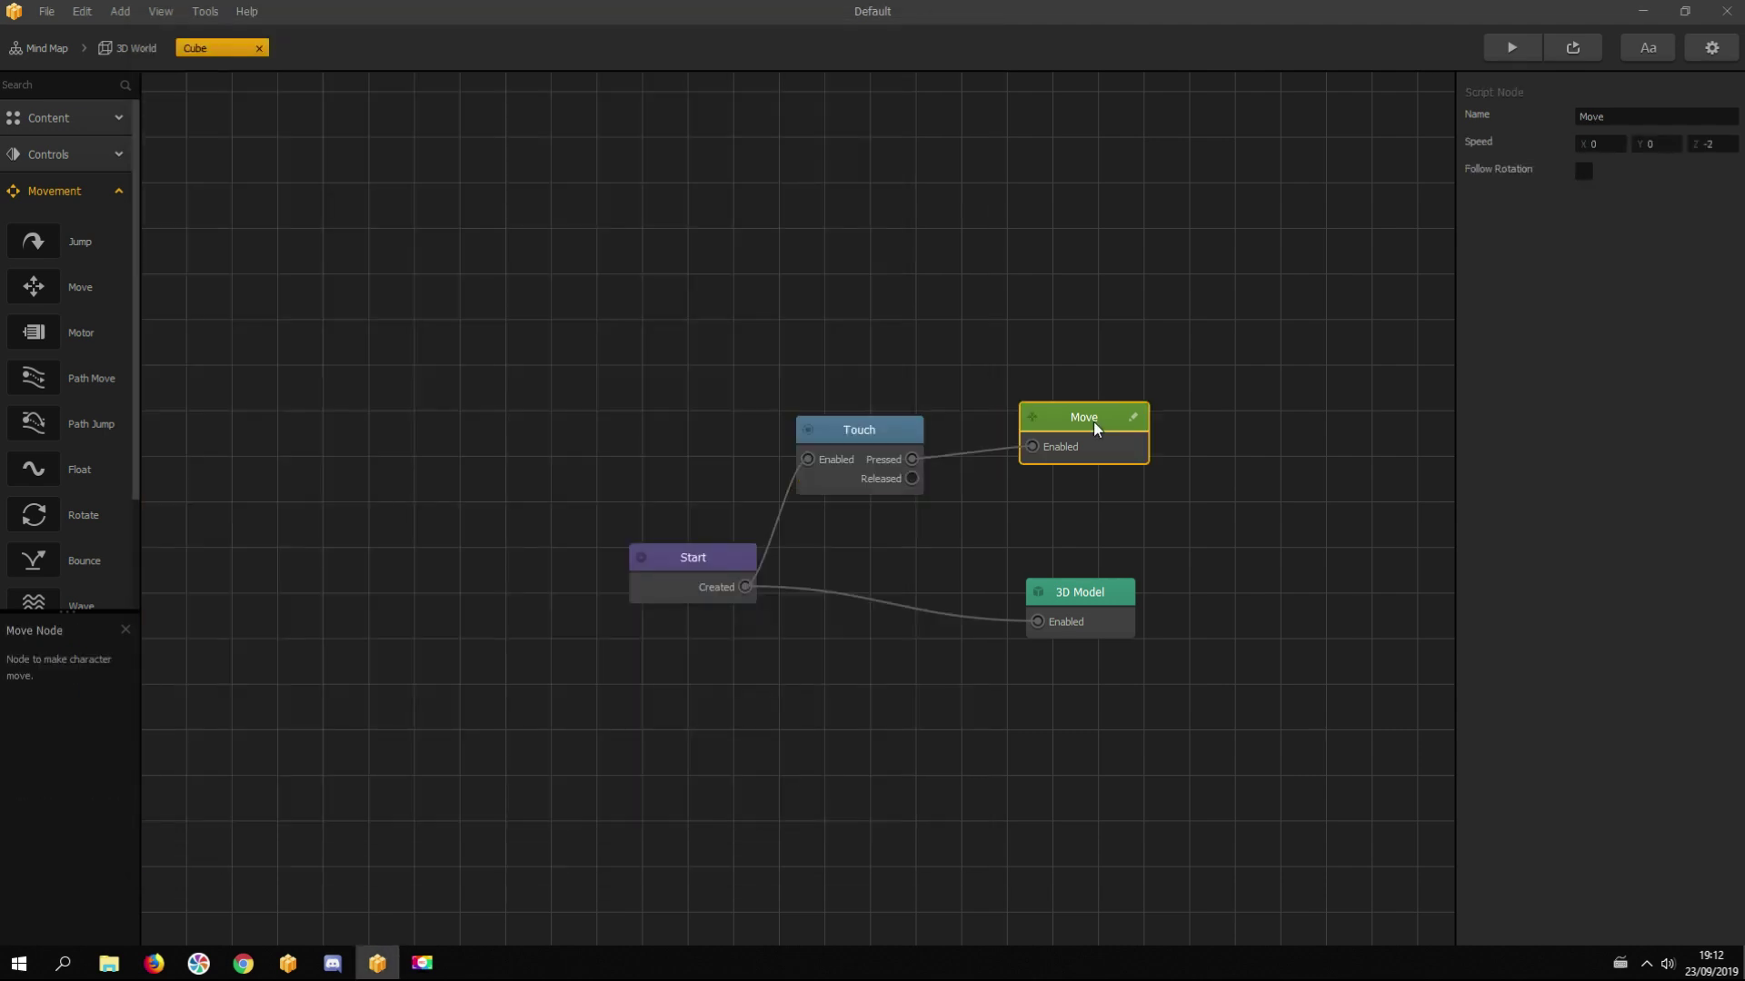
pyautogui.press('Delete')
pyautogui.scroll(-3, 79, 364)
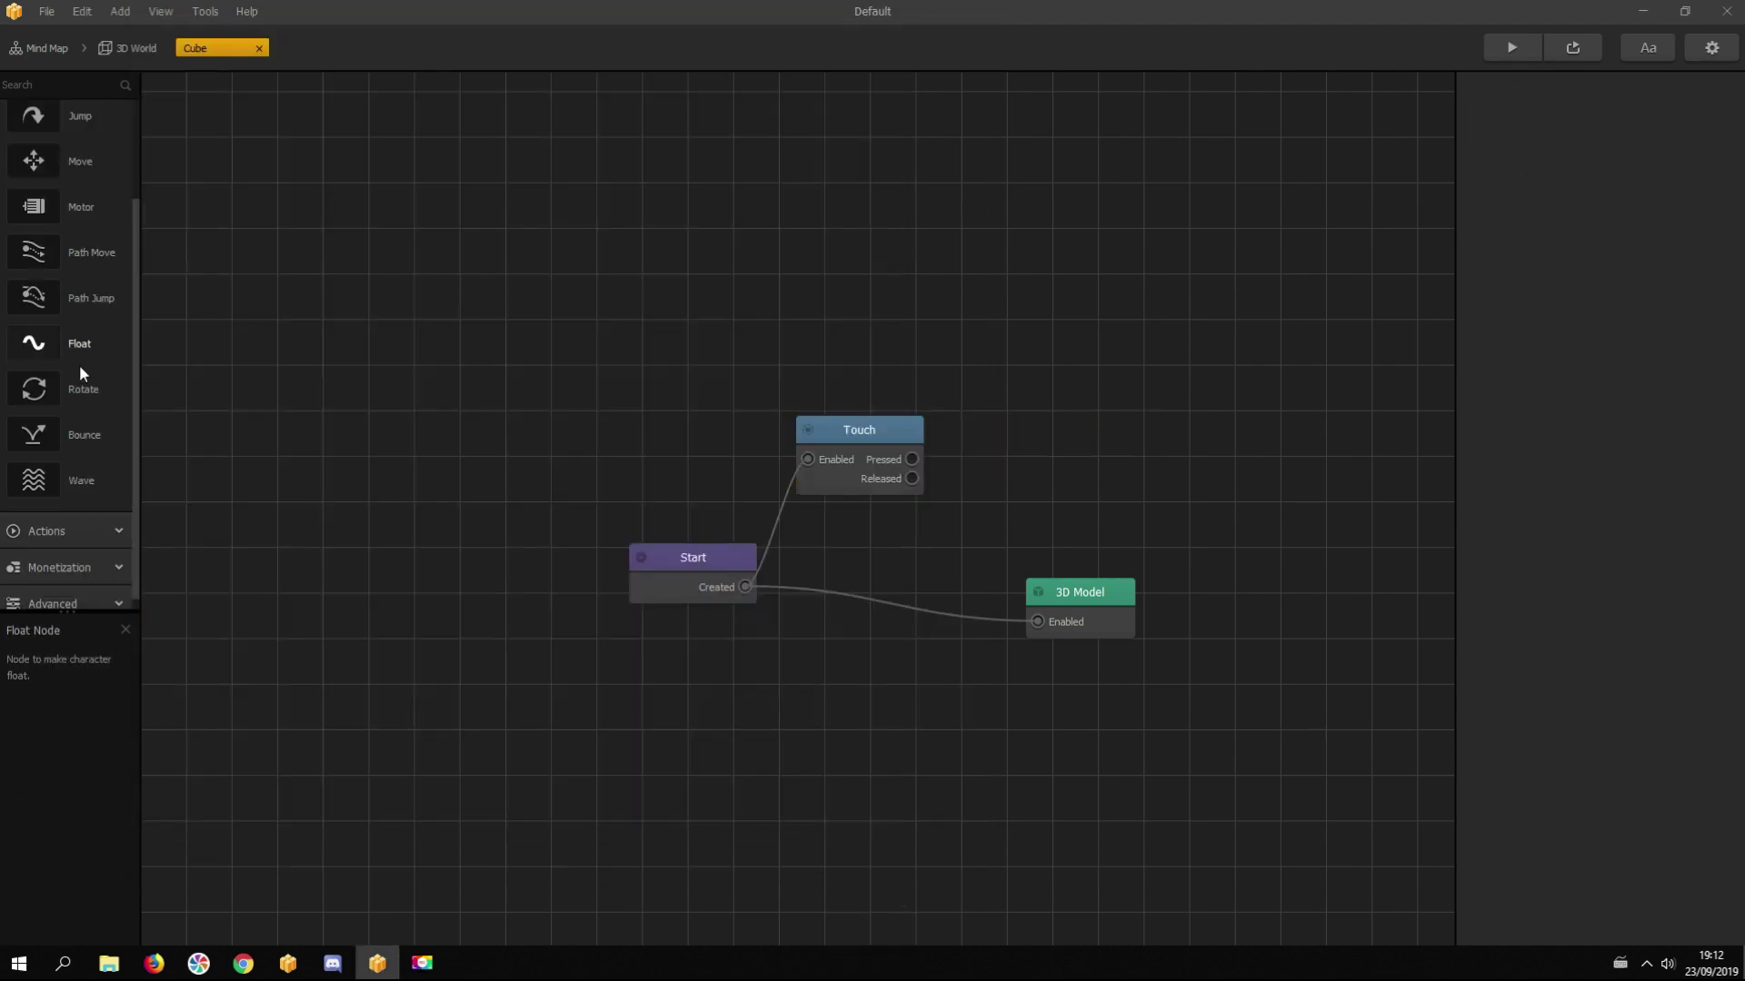
pyautogui.moveTo(86, 383); pyautogui.dragTo(615, 397)
pyautogui.moveTo(980, 384); pyautogui.dragTo(985, 388)
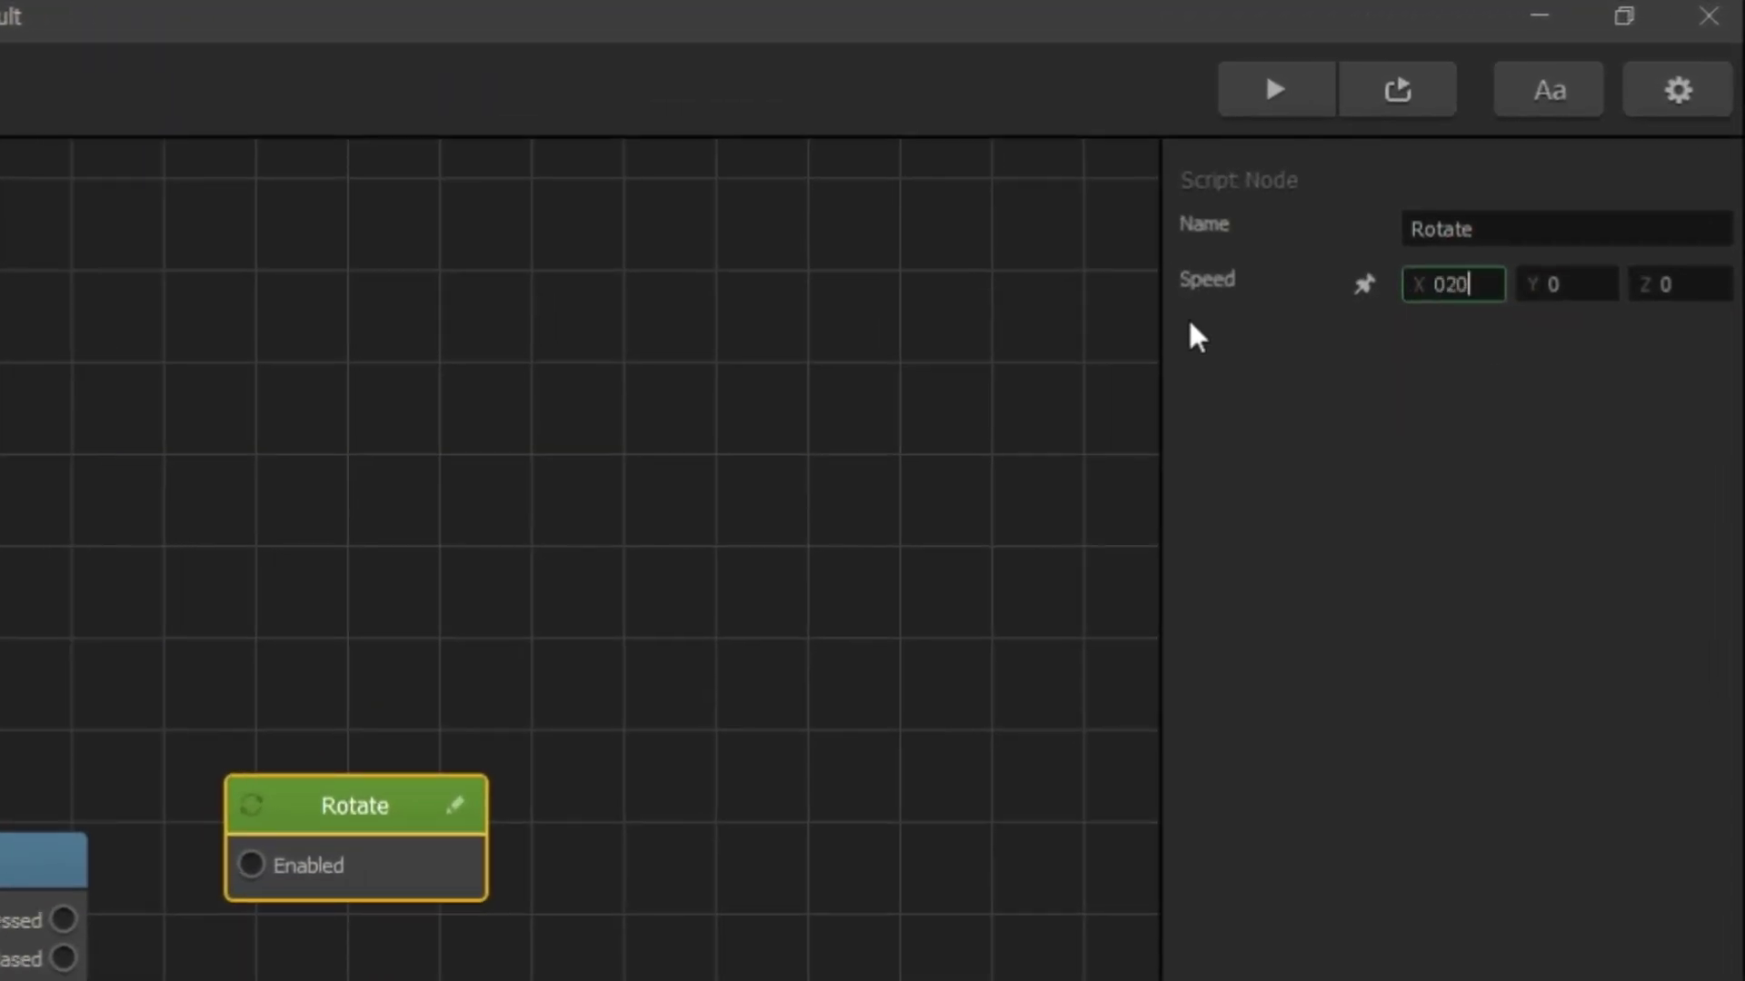
# Step: Set the Rotate node's speed to X 20, Y 90 and Z 45
pyautogui.moveTo(1477, 283); pyautogui.dragTo(1365, 311)
pyautogui.write('20')
pyautogui.click(1572, 284)
pyautogui.write('90')
pyautogui.click(1683, 282)
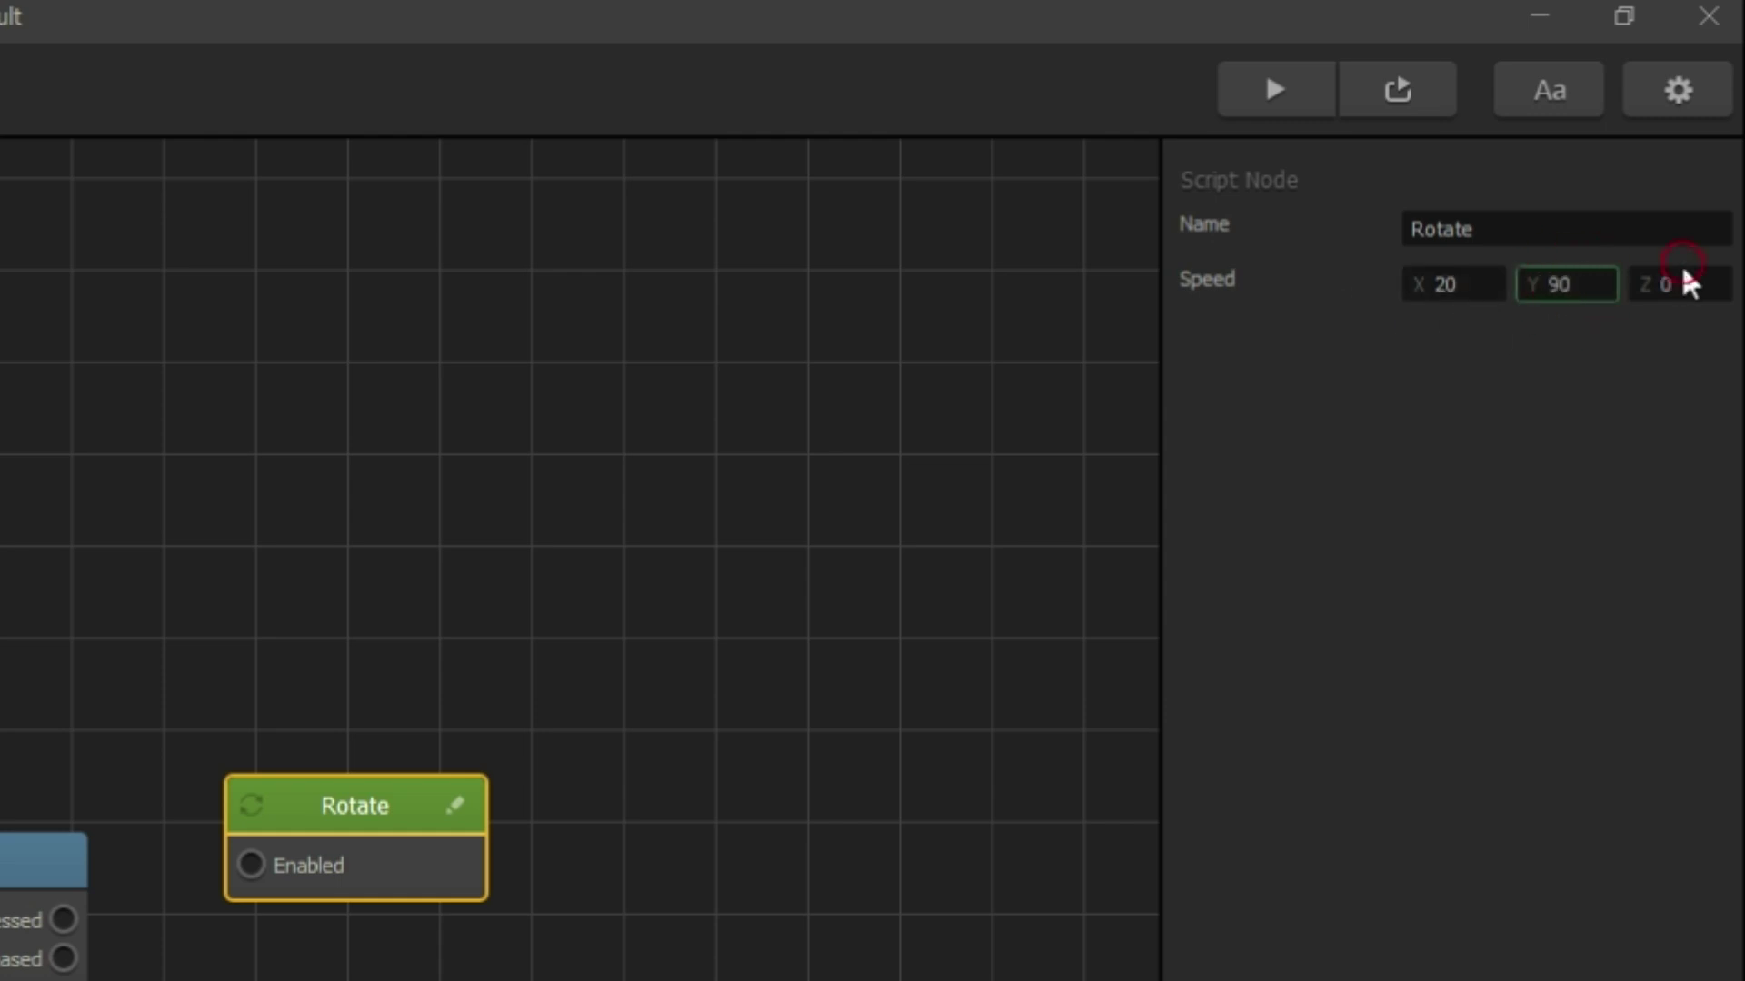
pyautogui.write('45')
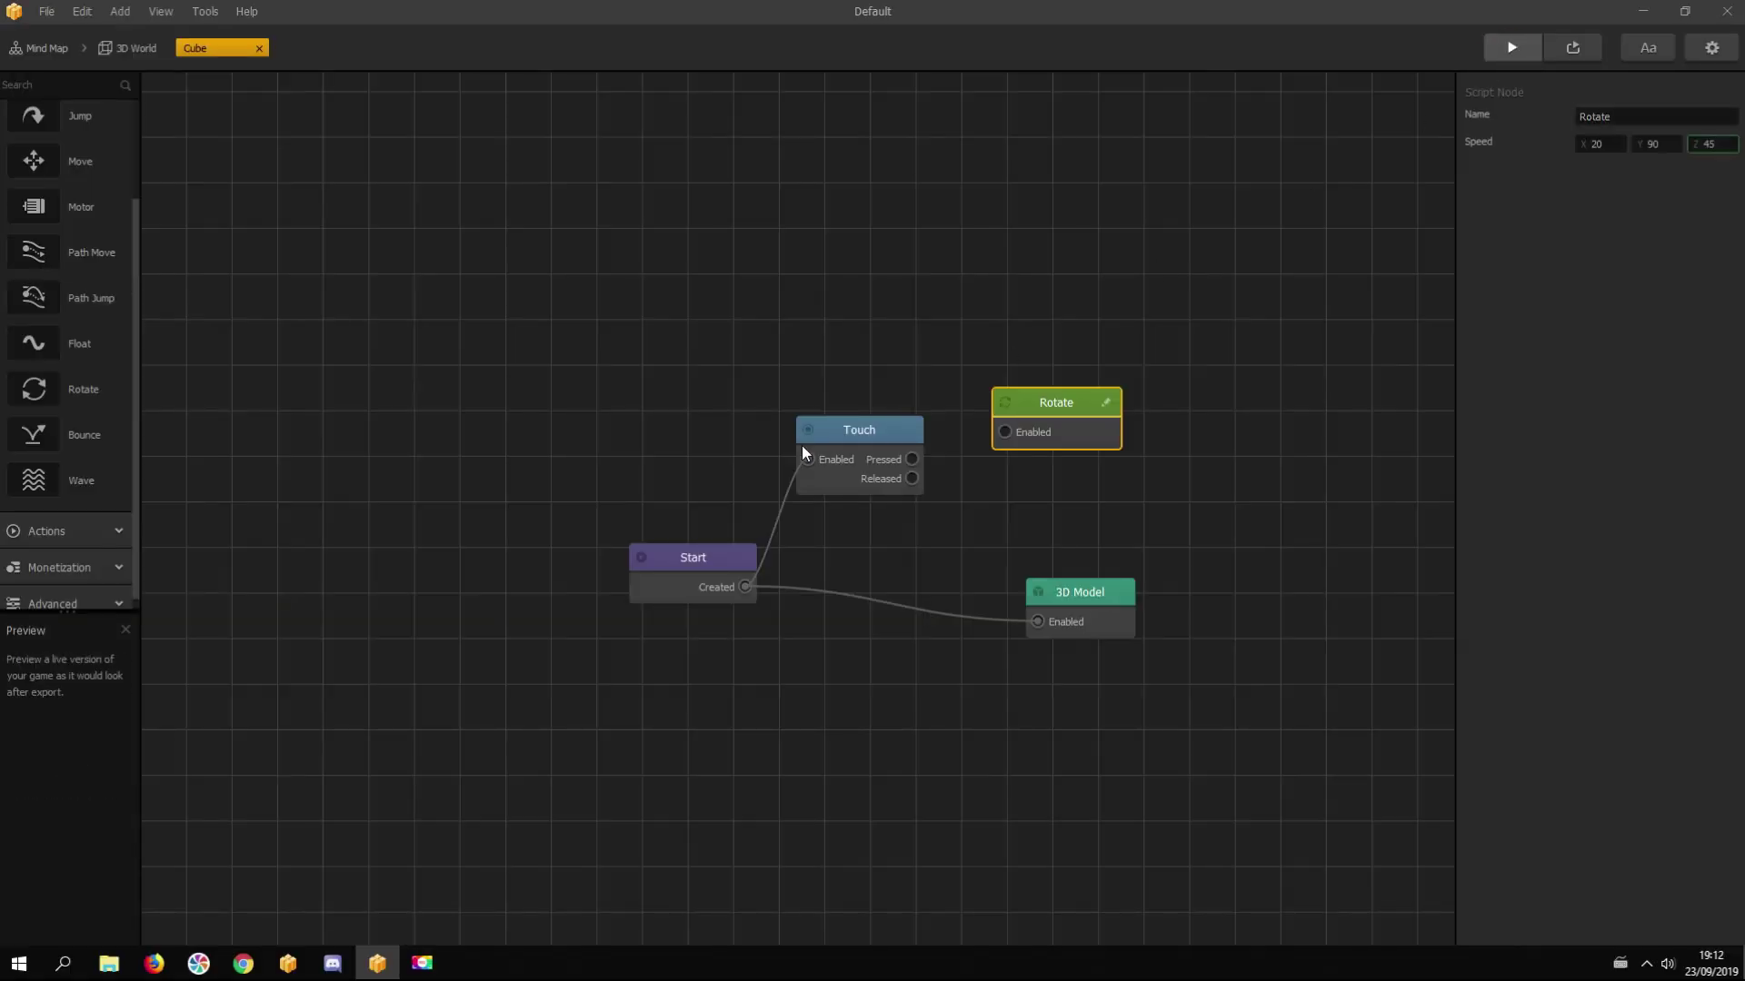
# Step: Preview the game and touch the scene to check whether the cube rotates
pyautogui.hotkey('ctrl', 'p')
pyautogui.click(459, 497)
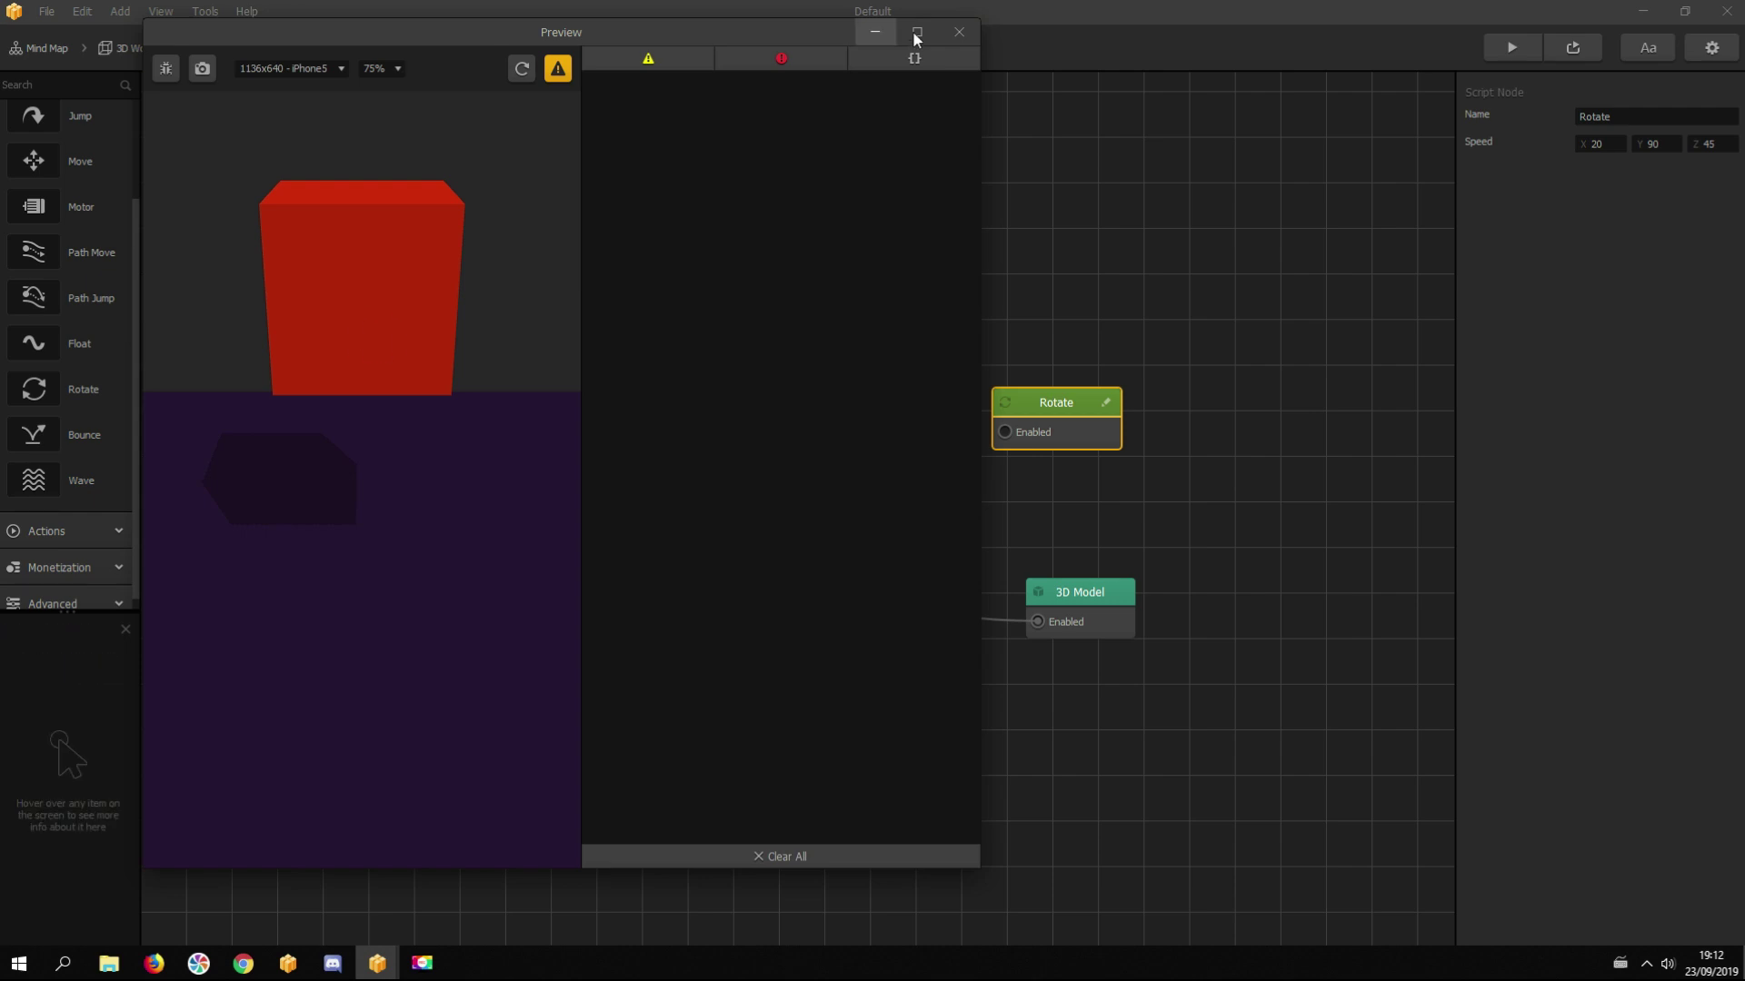
pyautogui.click(958, 43)
# Step: Connect Touch's Pressed output to the Rotate node's Enabled input and test the touch-triggered rotation in the preview
pyautogui.click(907, 454)
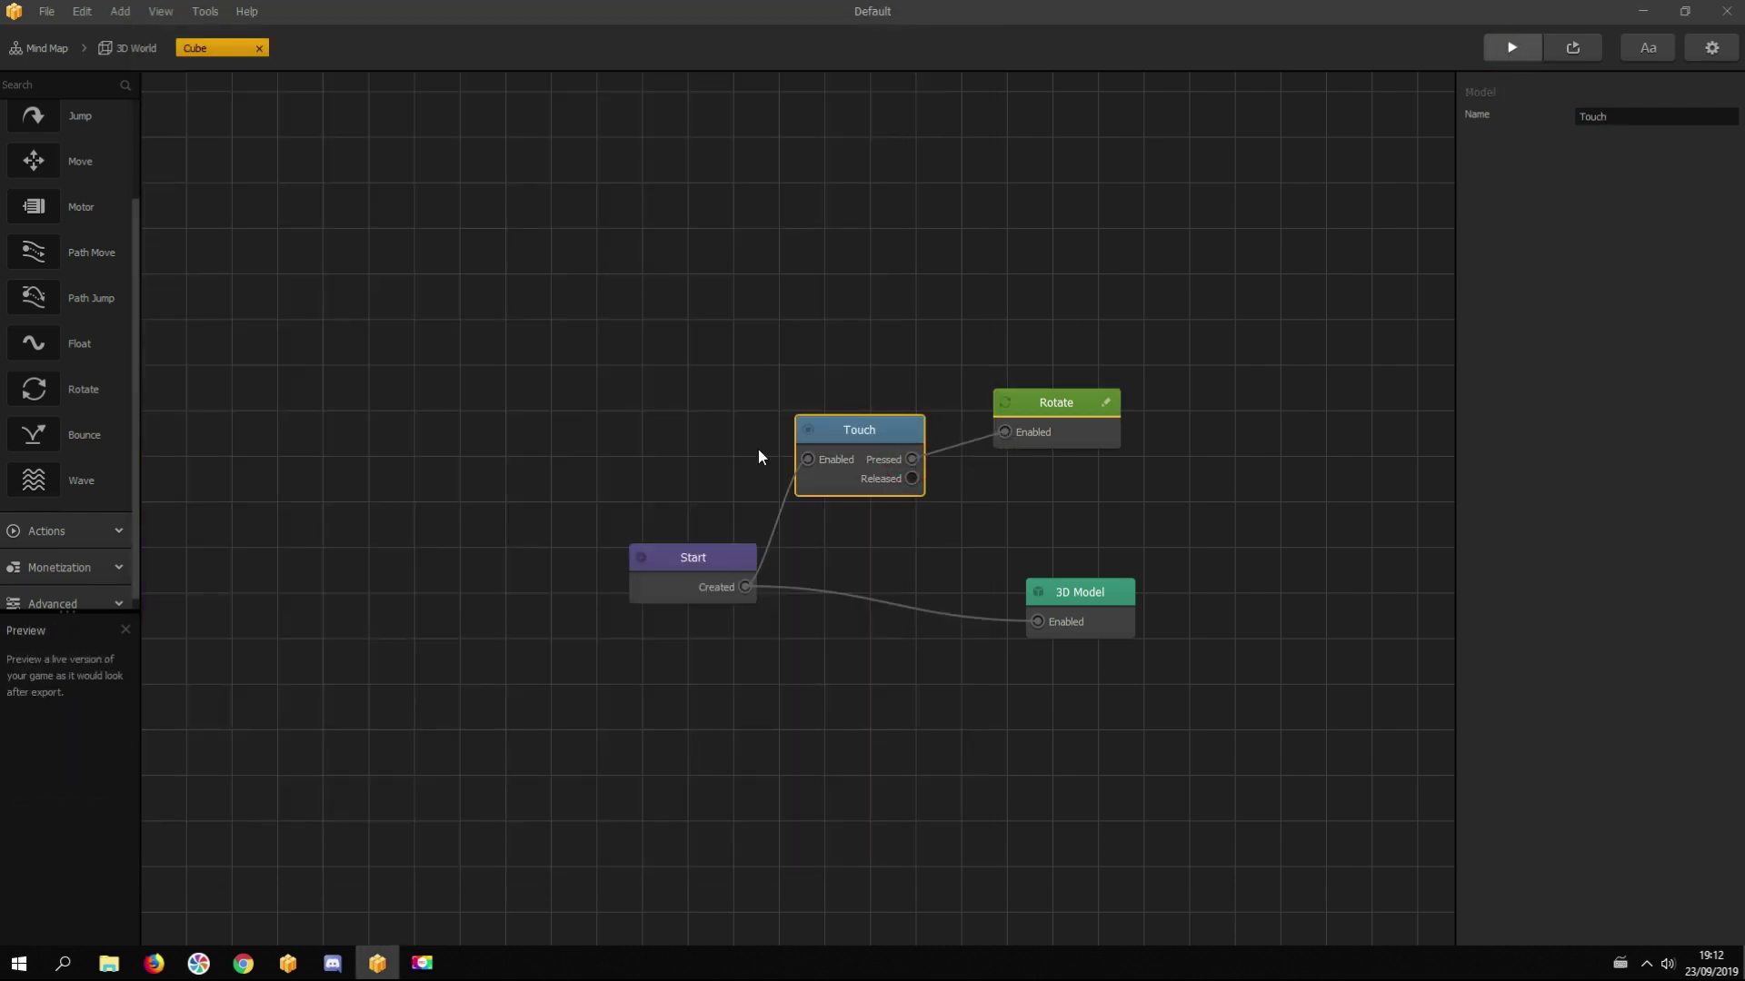
pyautogui.click(439, 377)
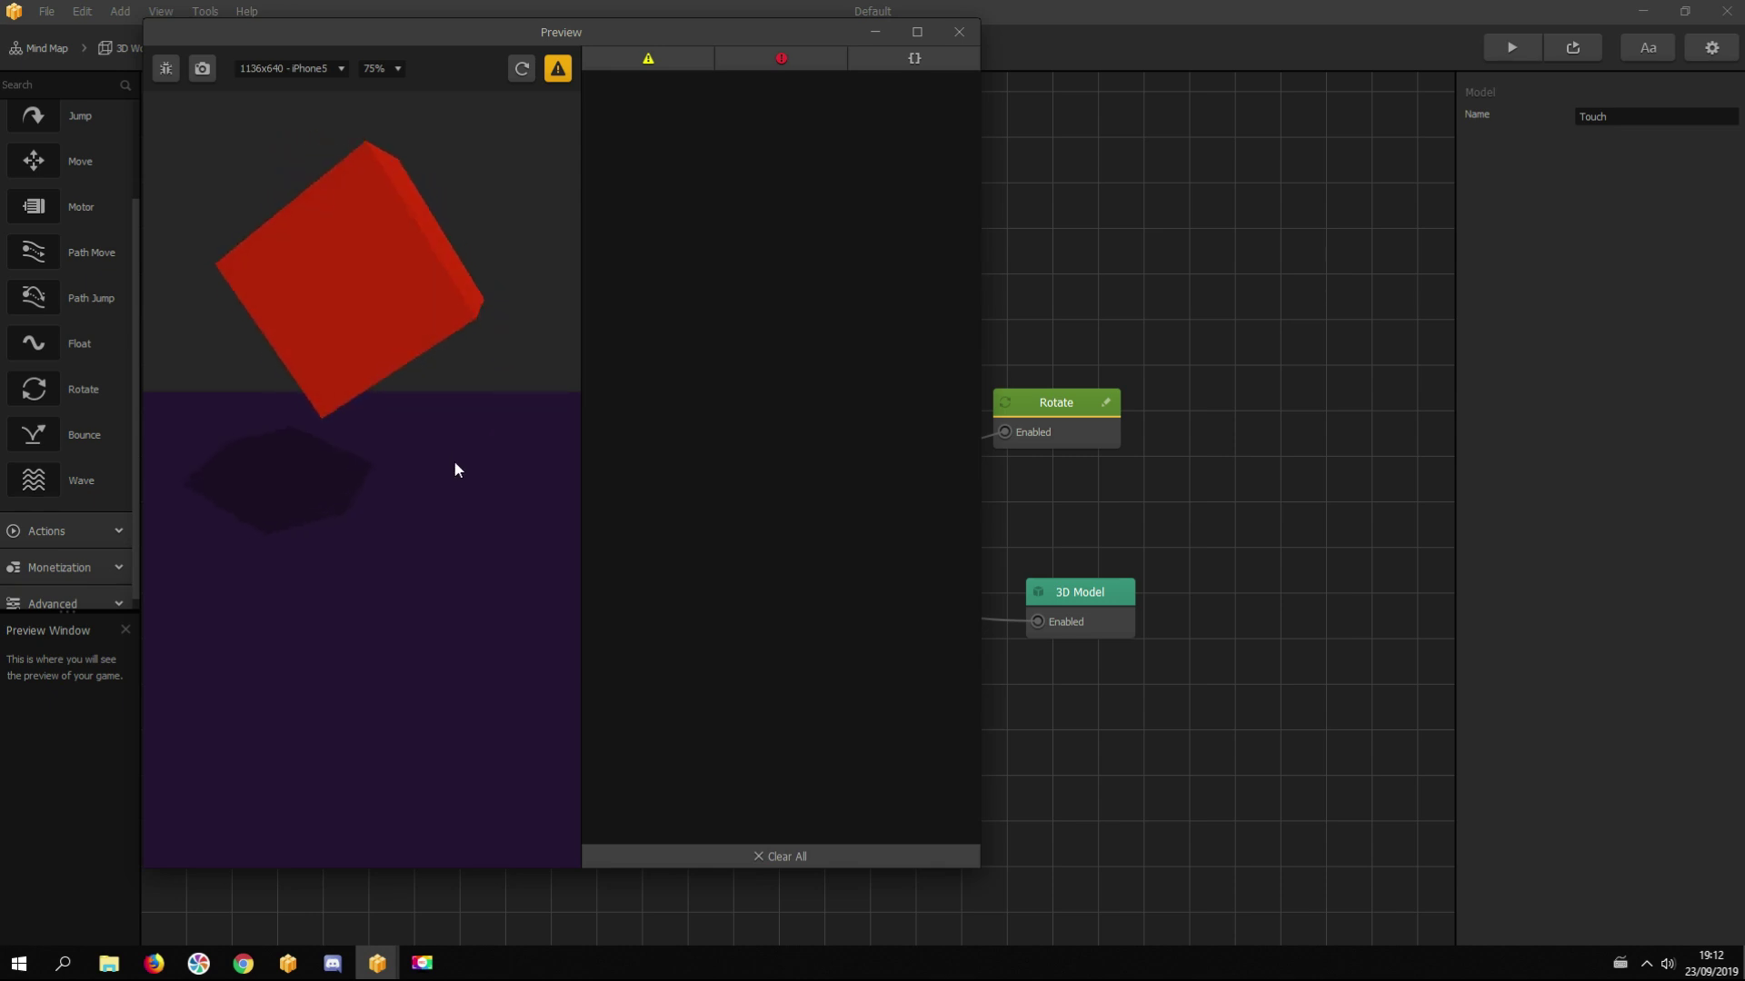
pyautogui.click(453, 515)
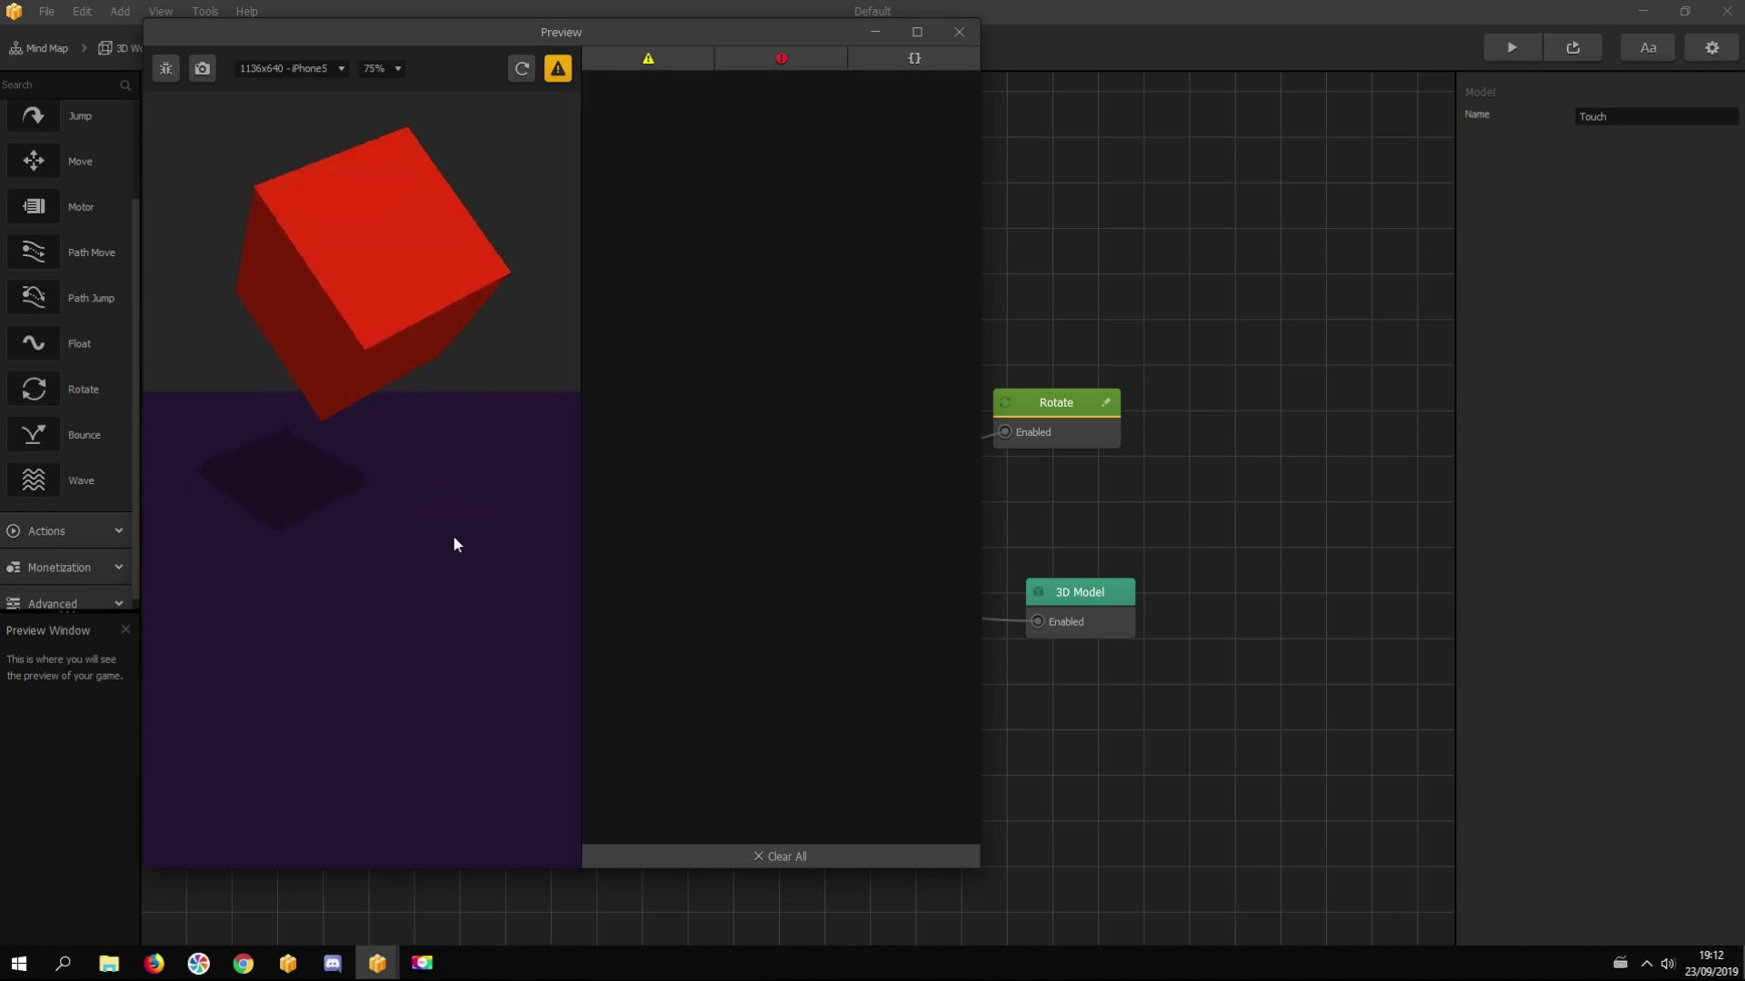
pyautogui.click(454, 543)
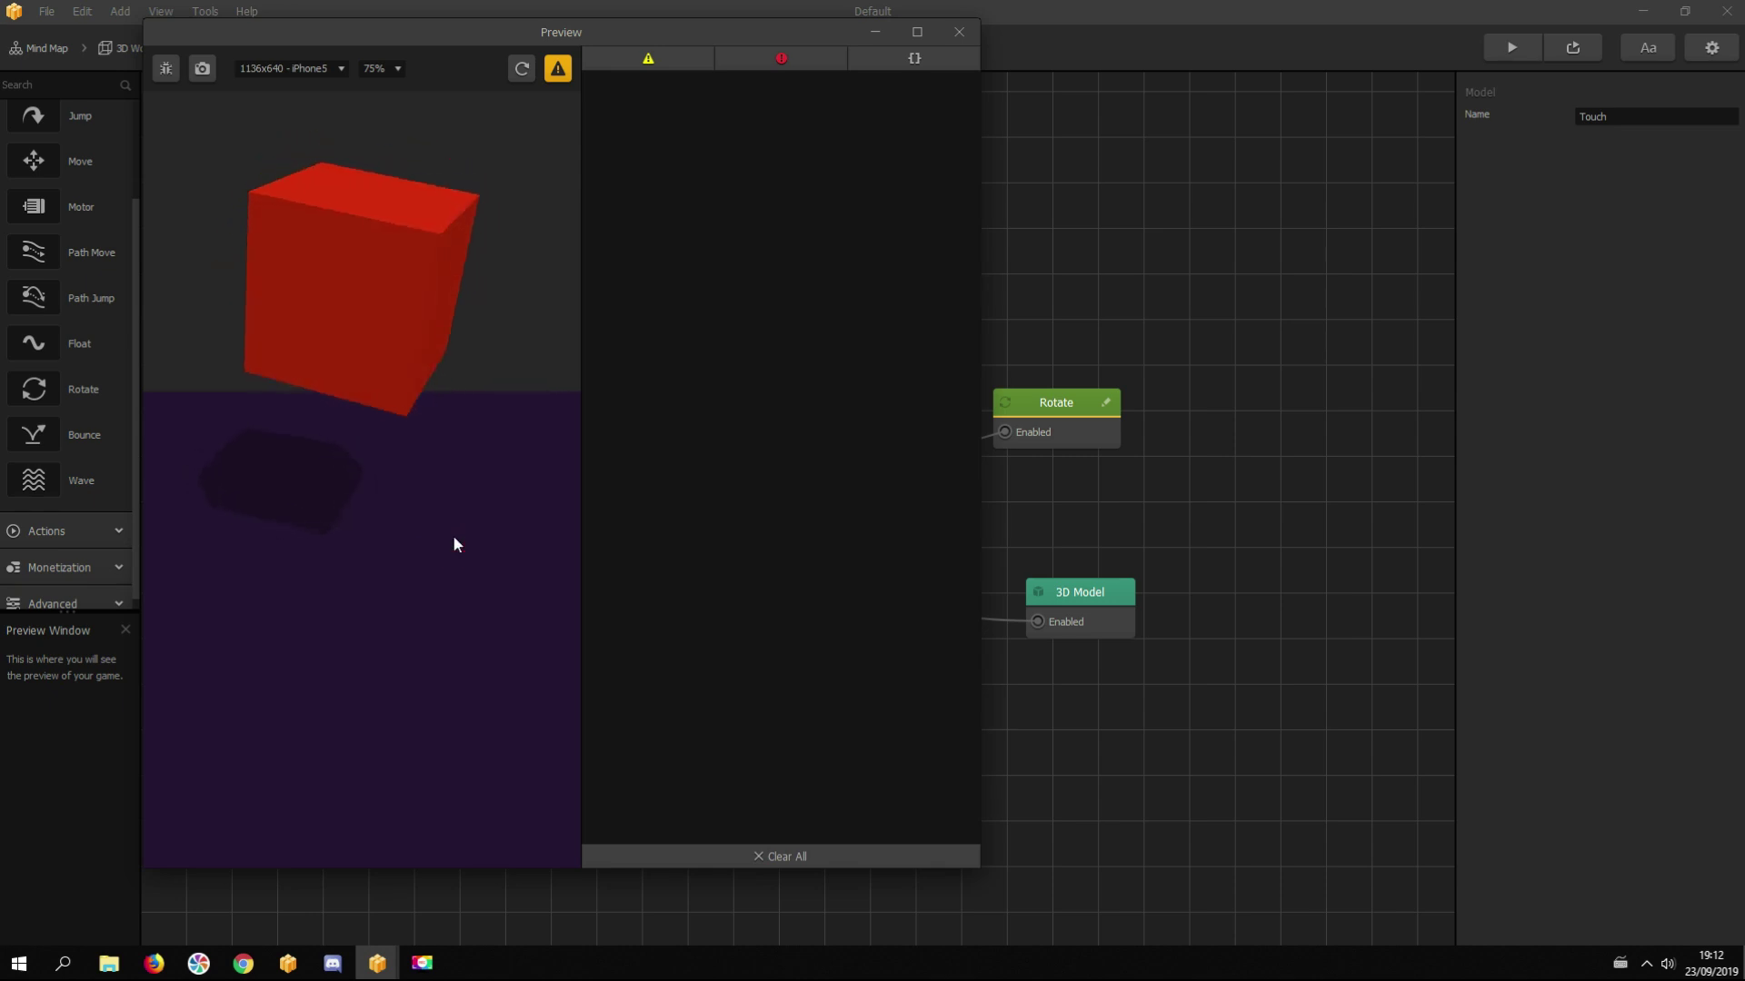
pyautogui.click(958, 31)
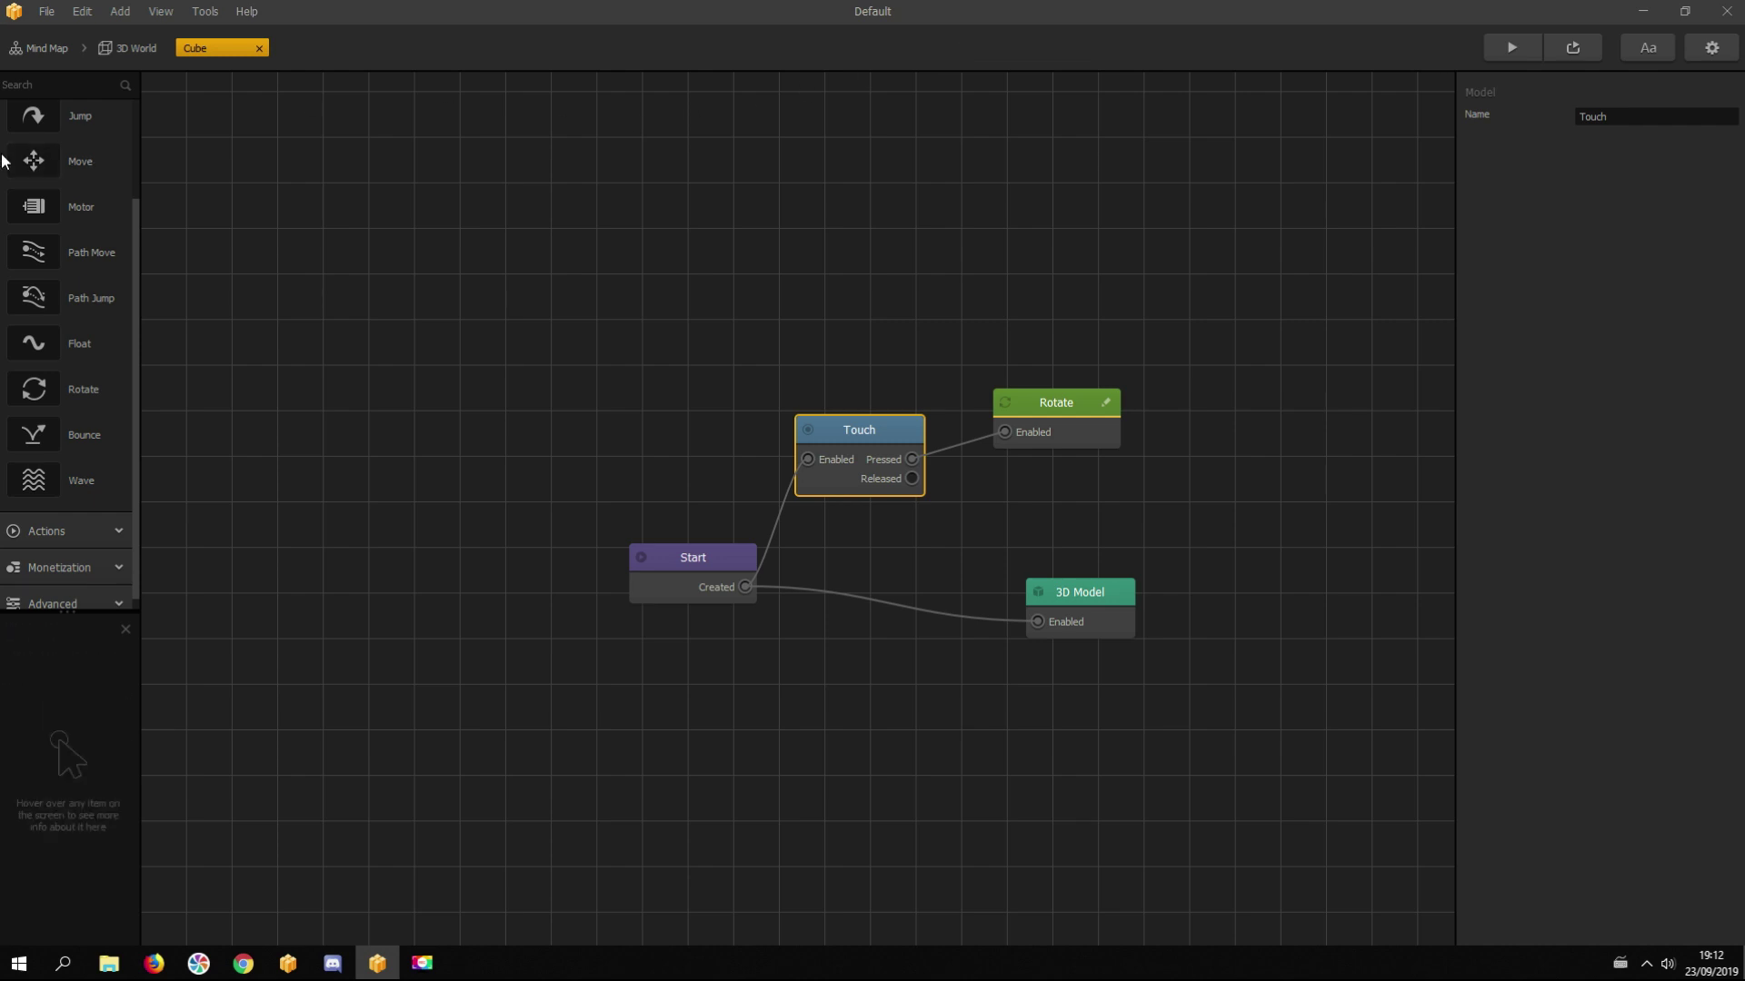
# Step: Add an If Collide action node below the Start node and connect Start's Created output to its Enabled input
pyautogui.click(73, 533)
pyautogui.scroll(-3, 75, 491)
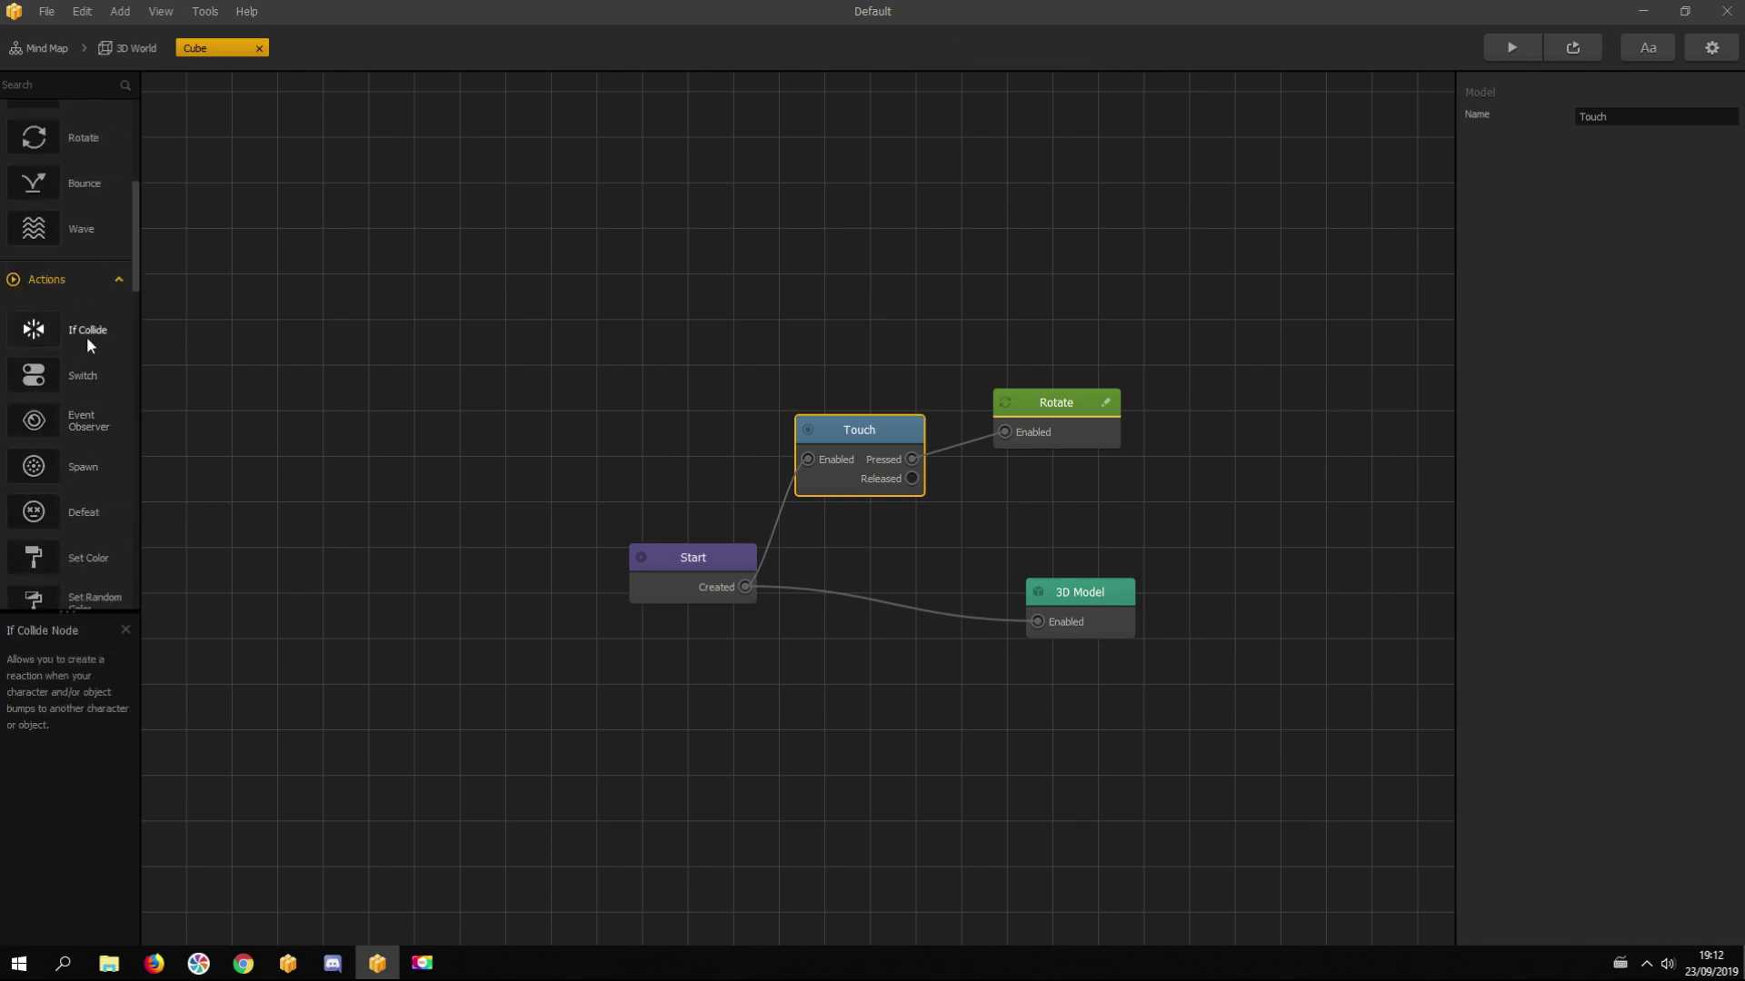
pyautogui.moveTo(87, 329); pyautogui.dragTo(808, 663)
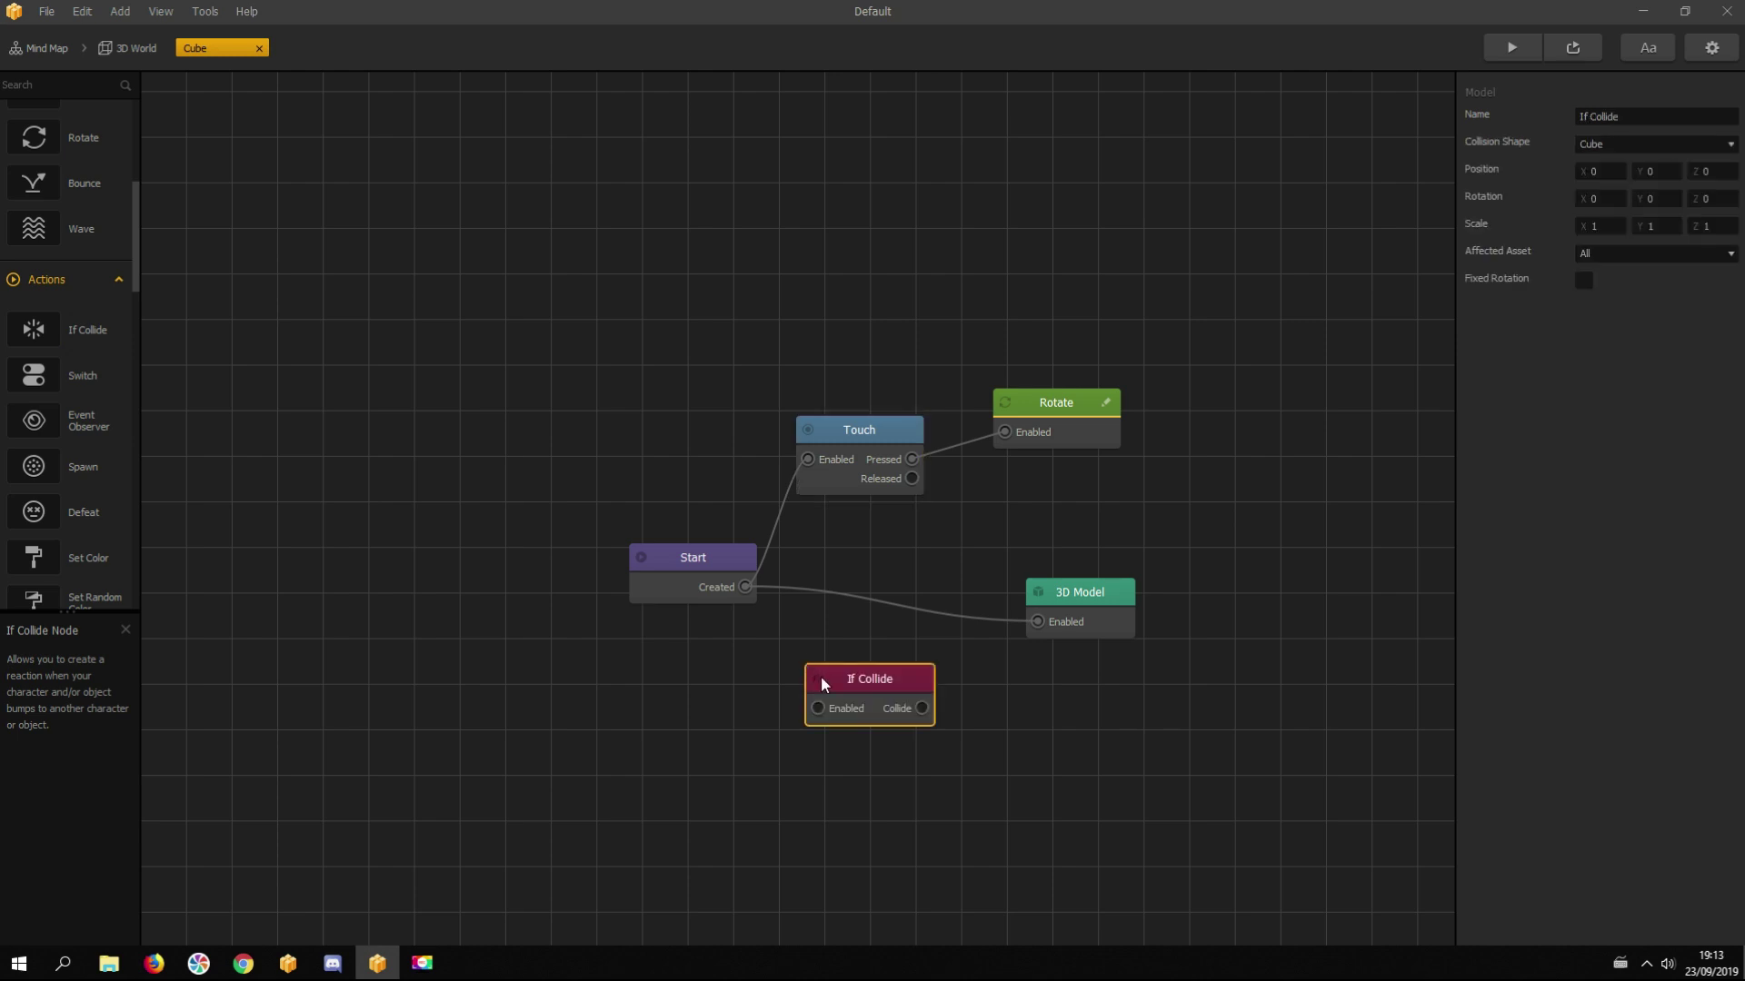
pyautogui.moveTo(747, 587); pyautogui.dragTo(815, 707)
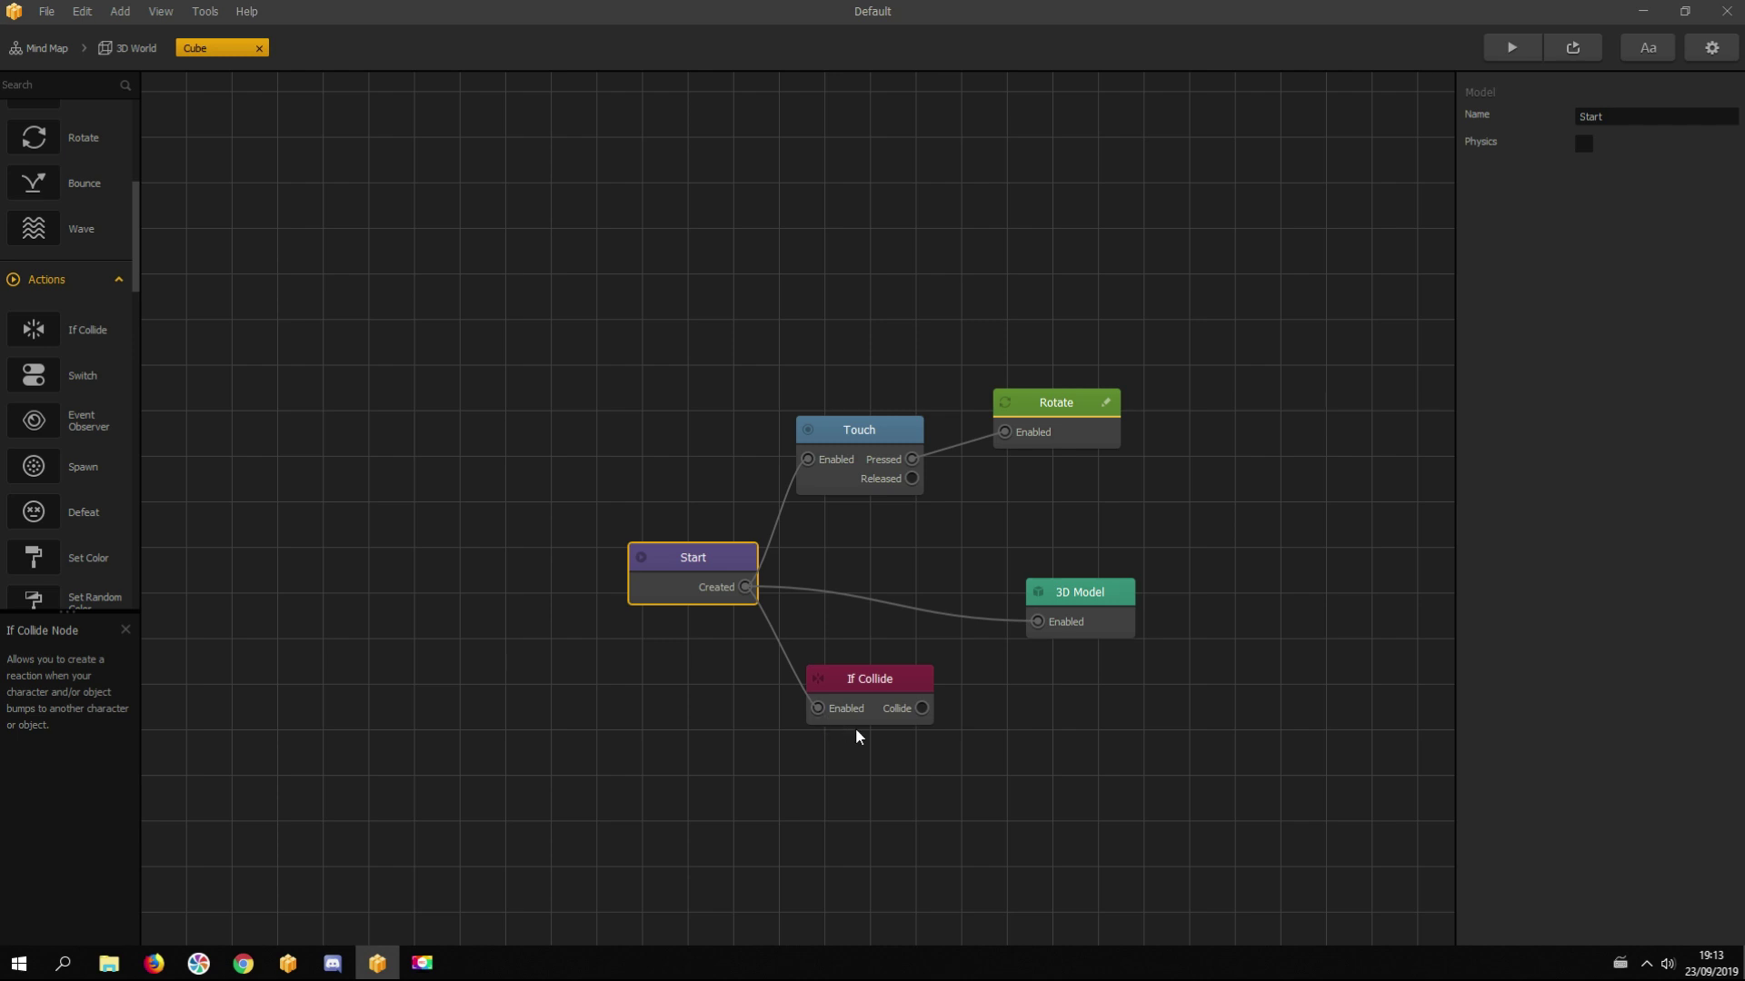
# Step: Restrict the If Collide node to collisions with the ground by setting its Affected Asset to Ground
pyautogui.click(893, 682)
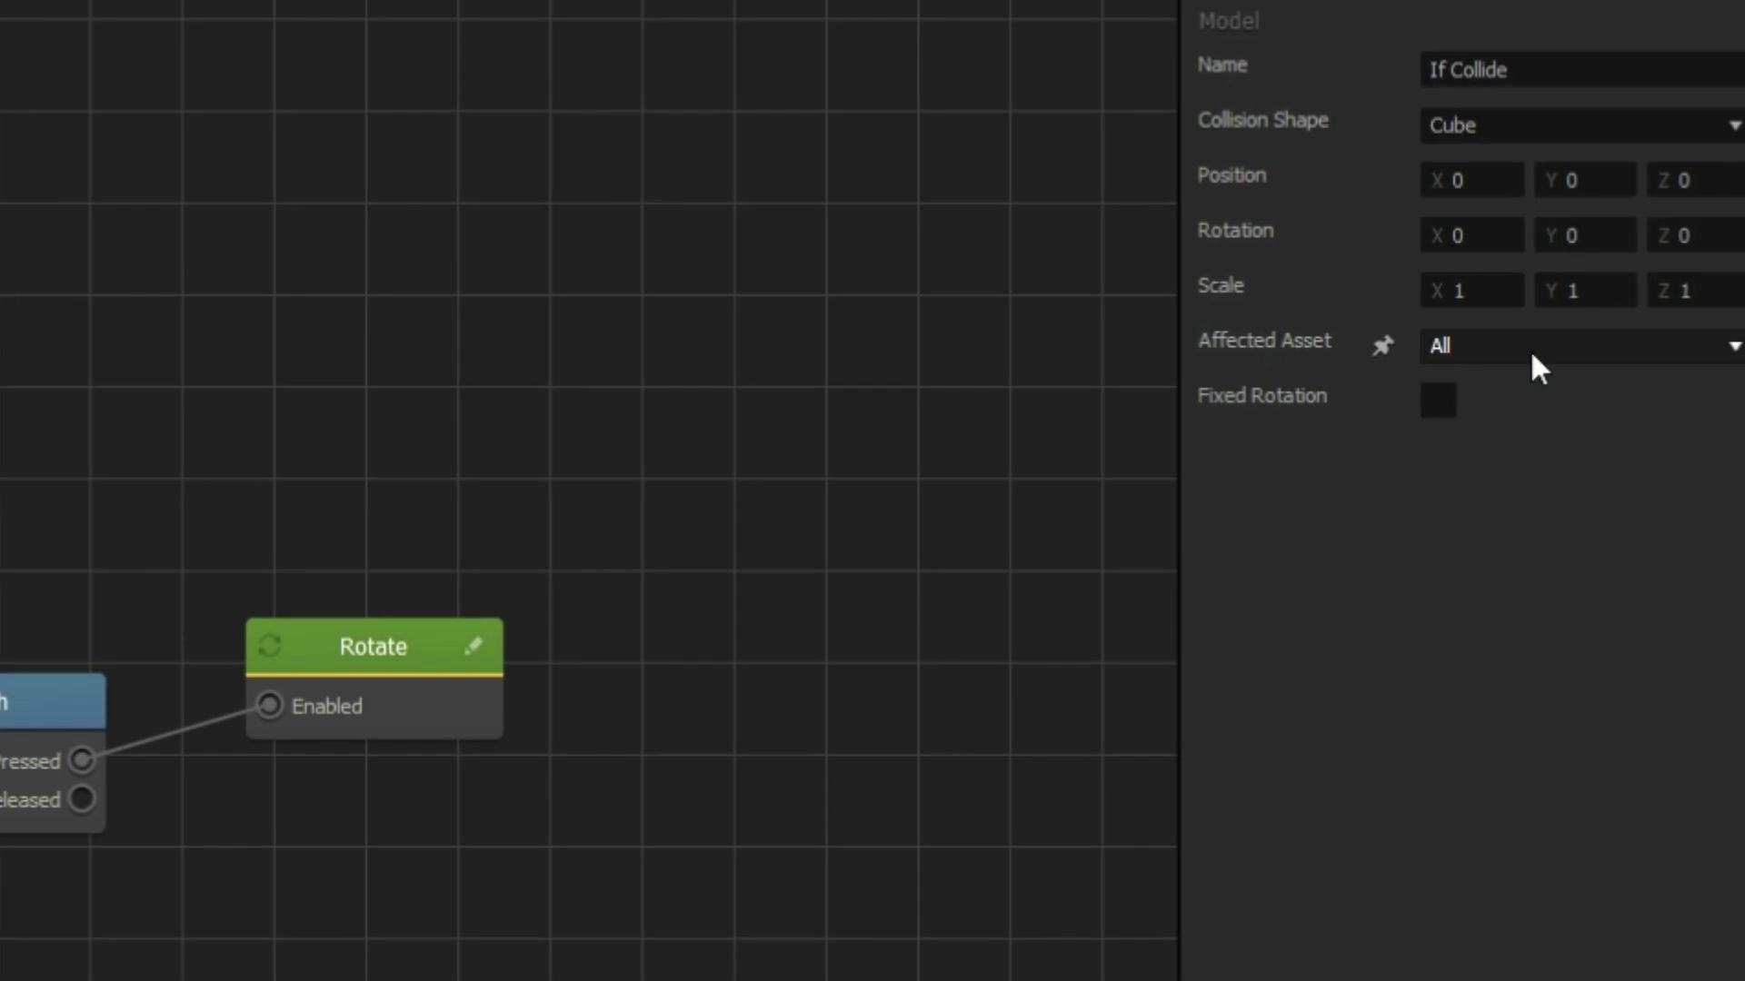
pyautogui.click(1531, 356)
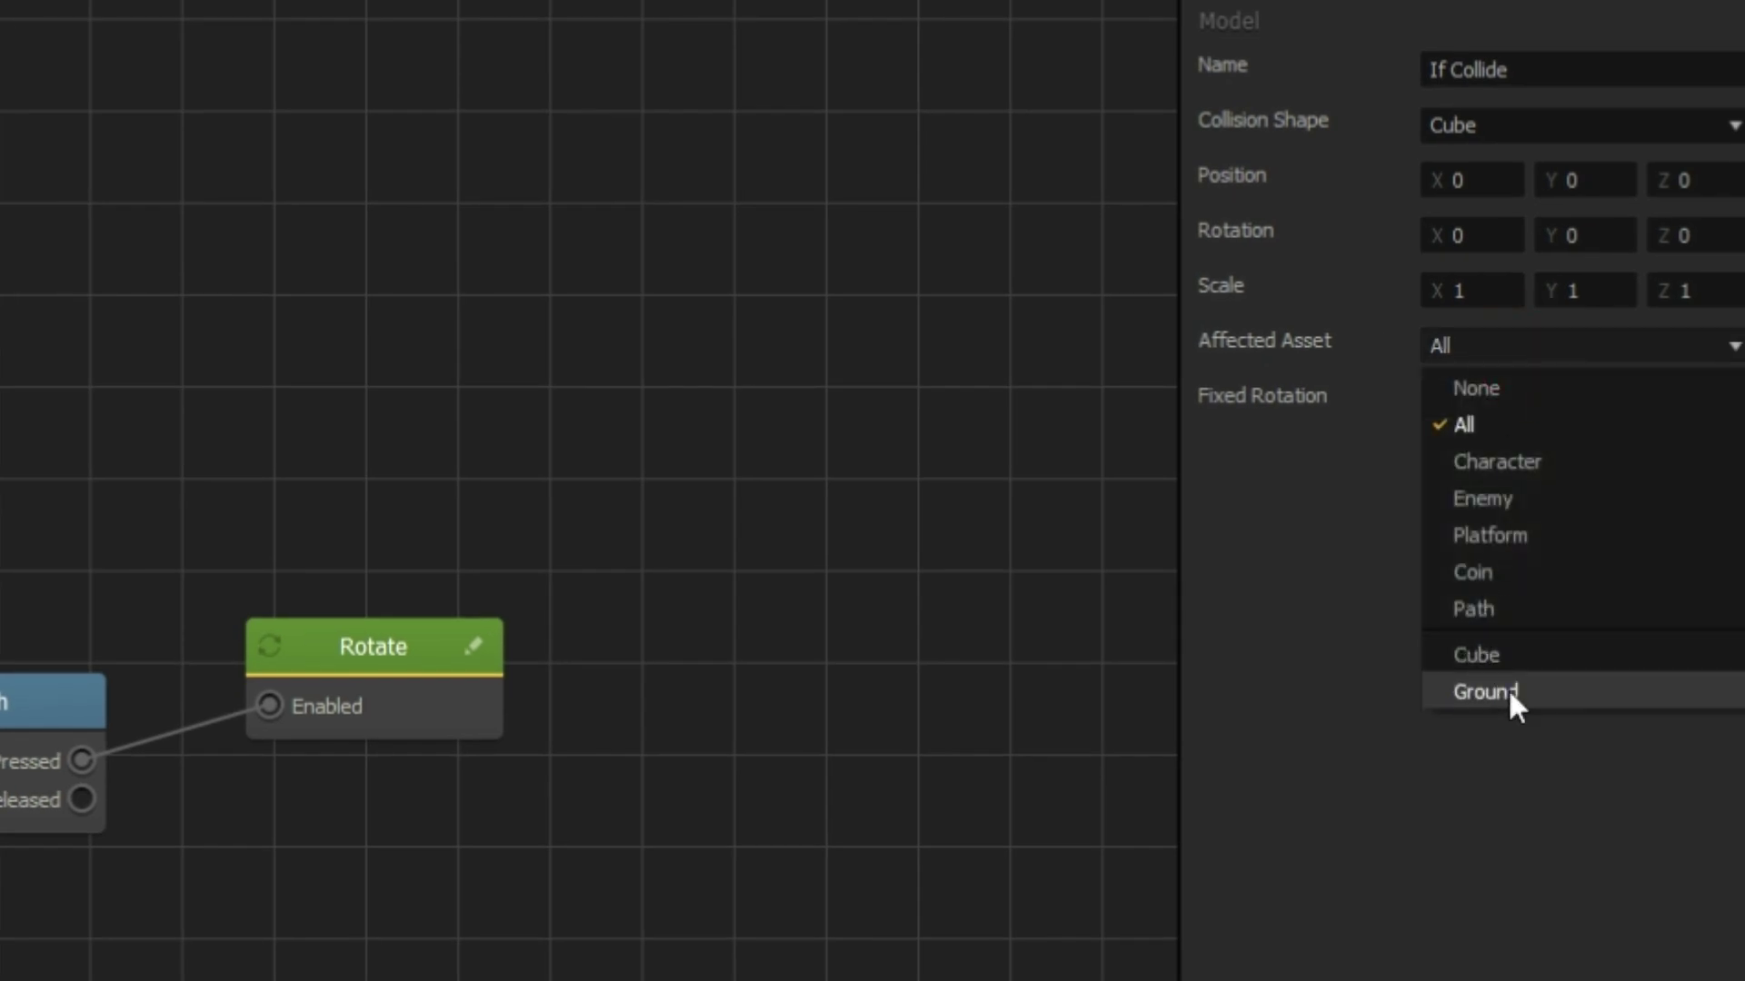
pyautogui.click(1512, 693)
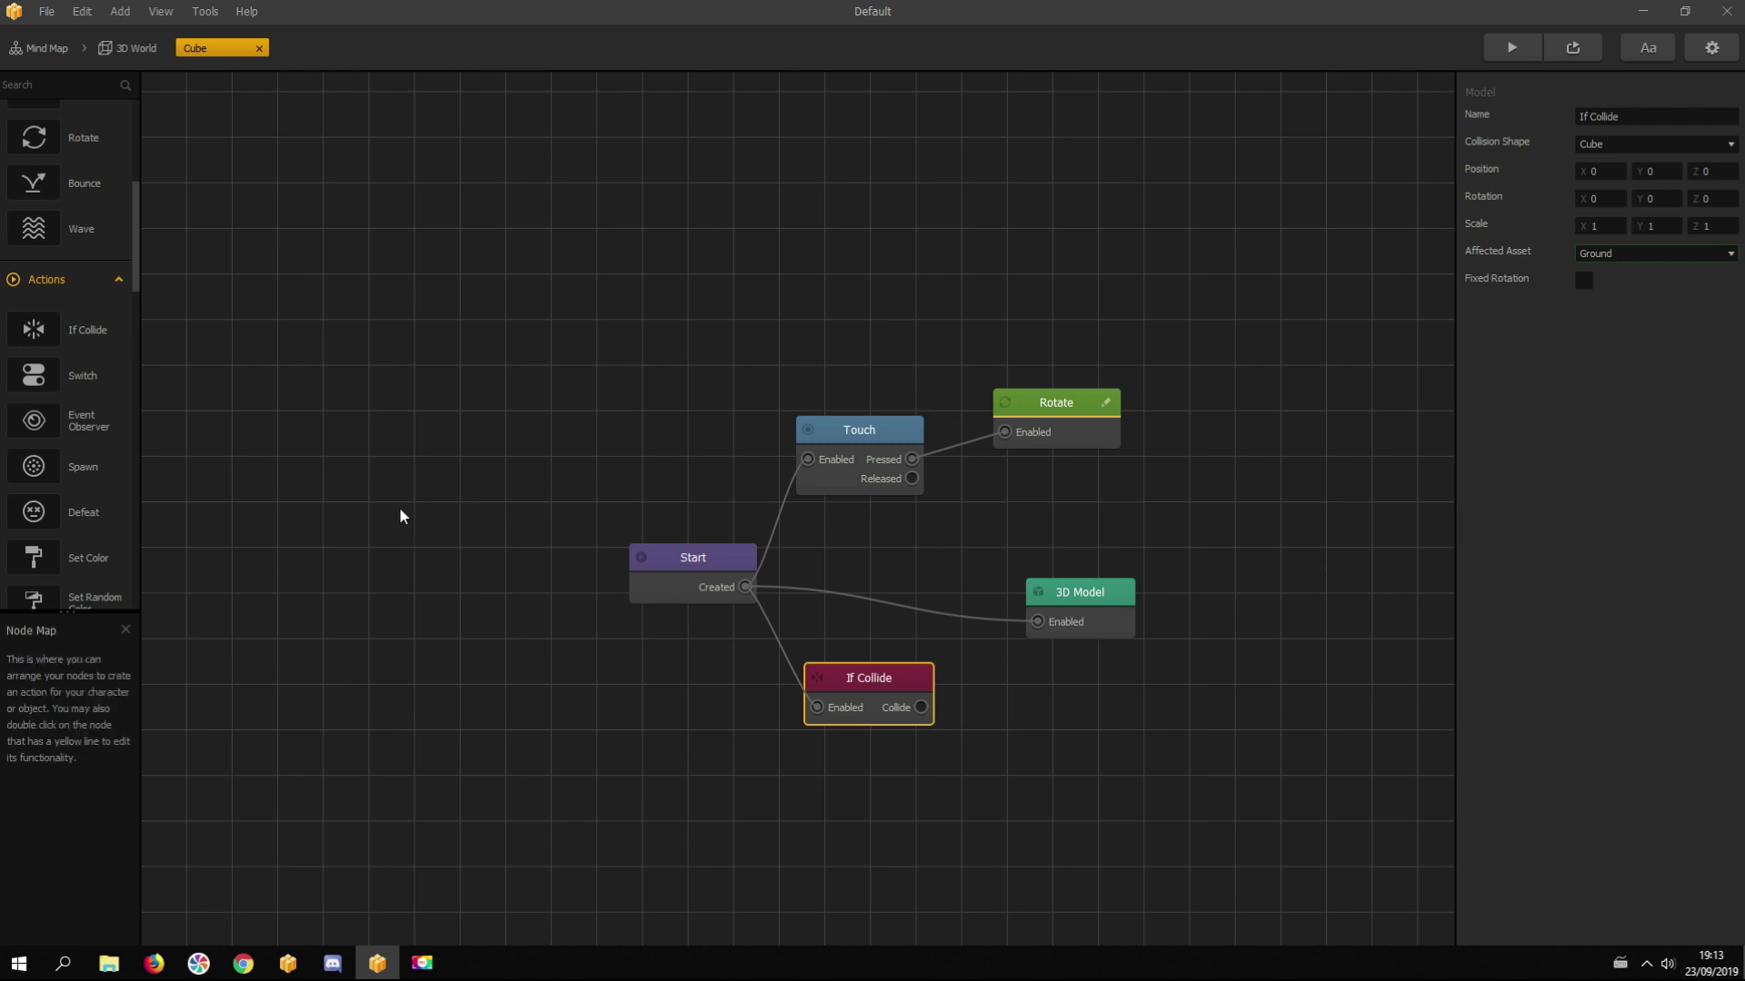
# Step: Add Defeat and Debris Explosion nodes, connecting If Collide's Collide output to Defeat's Enabled and Defeat's output to Debris Explosion's Enabled
pyautogui.moveTo(85, 514); pyautogui.dragTo(1005, 693)
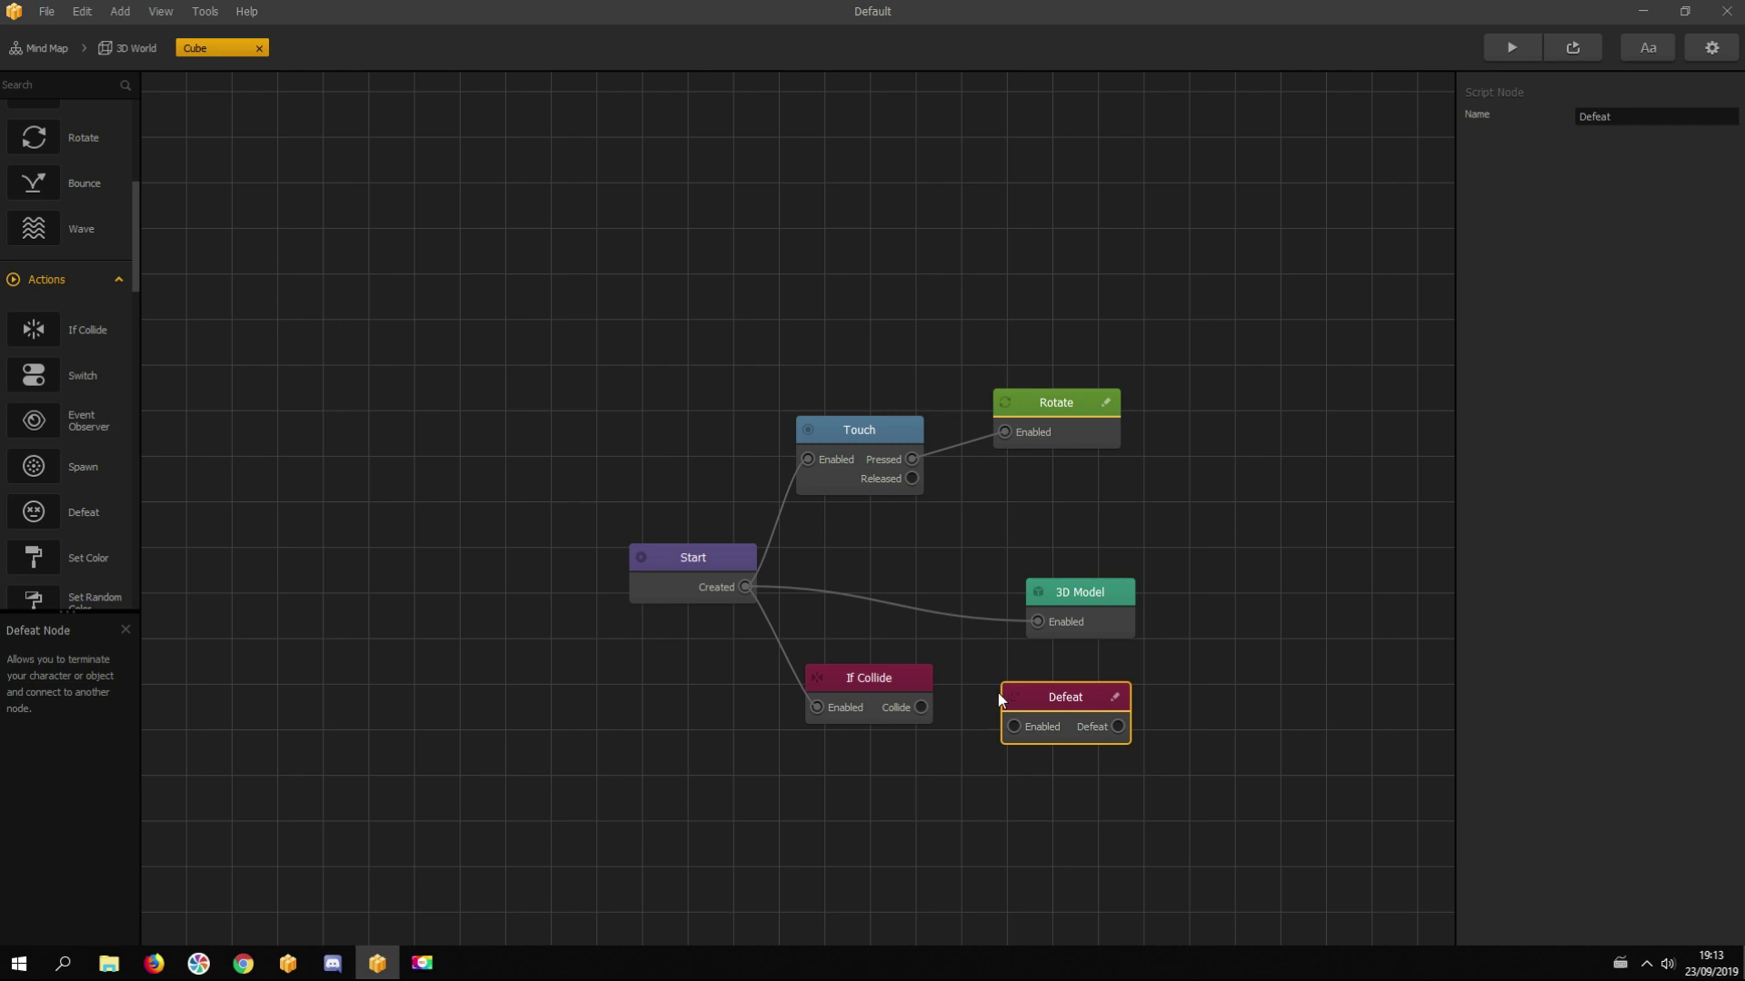
pyautogui.moveTo(921, 706); pyautogui.dragTo(1001, 732)
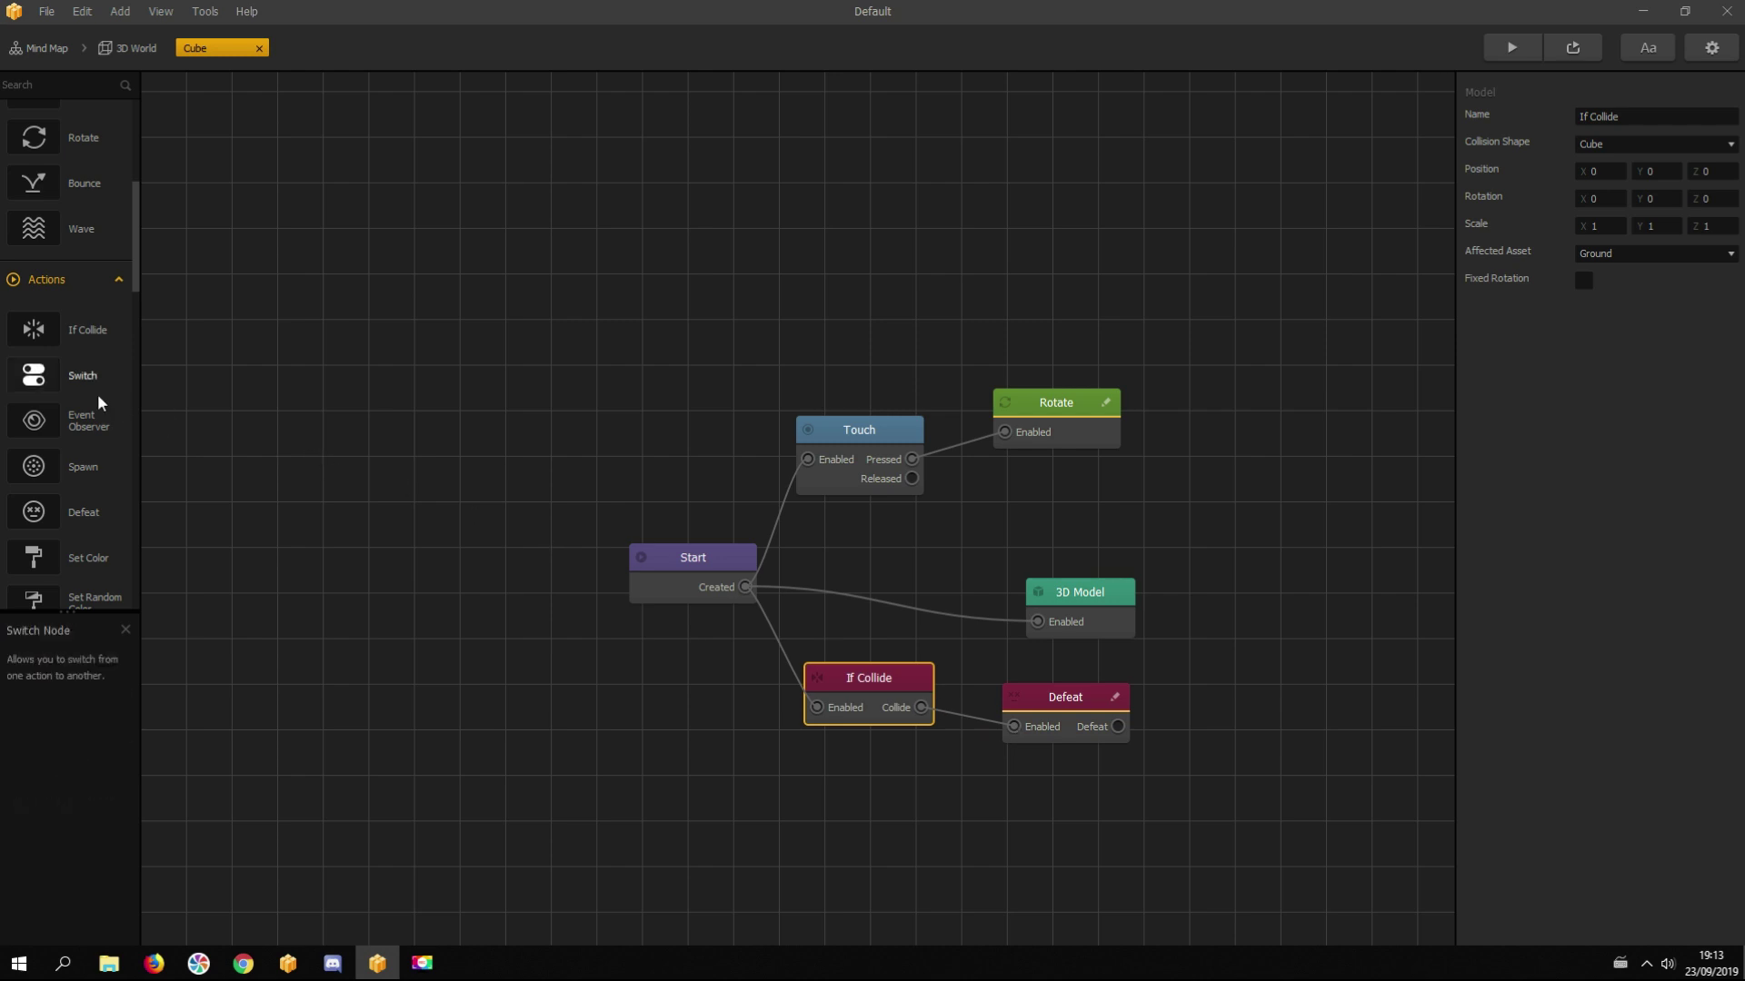
pyautogui.scroll(-10, 97, 394)
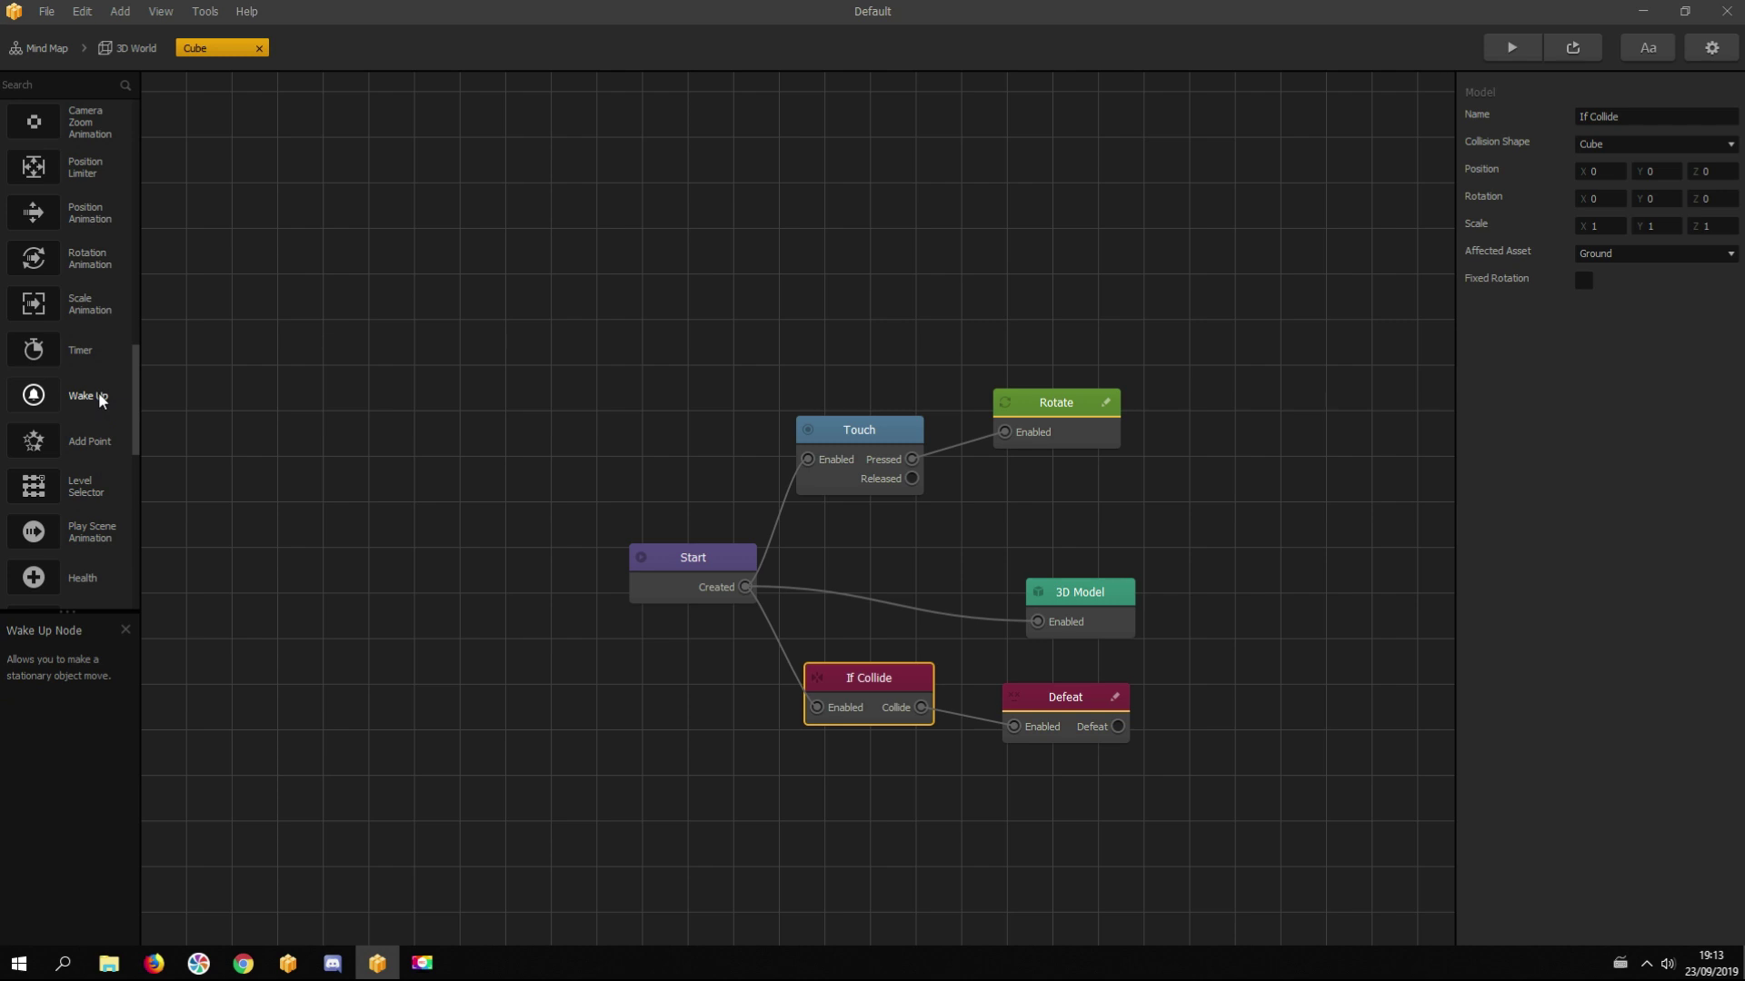
pyautogui.scroll(-10, 98, 392)
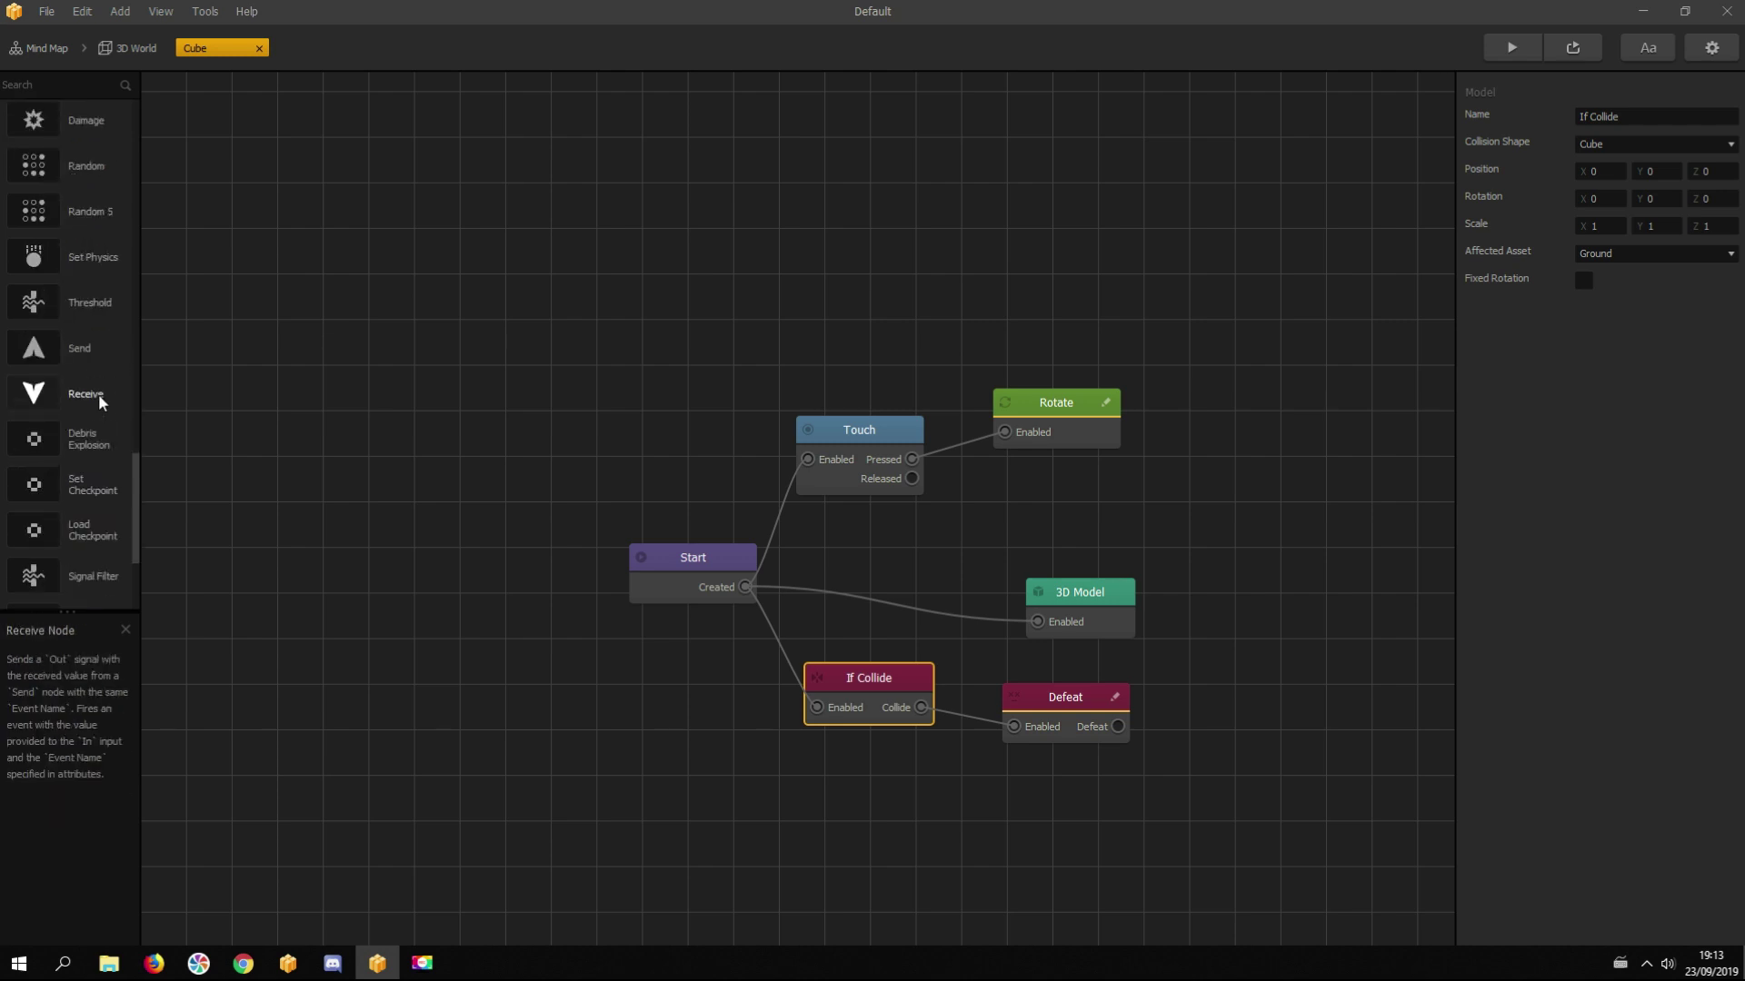
pyautogui.moveTo(89, 439); pyautogui.dragTo(1222, 678)
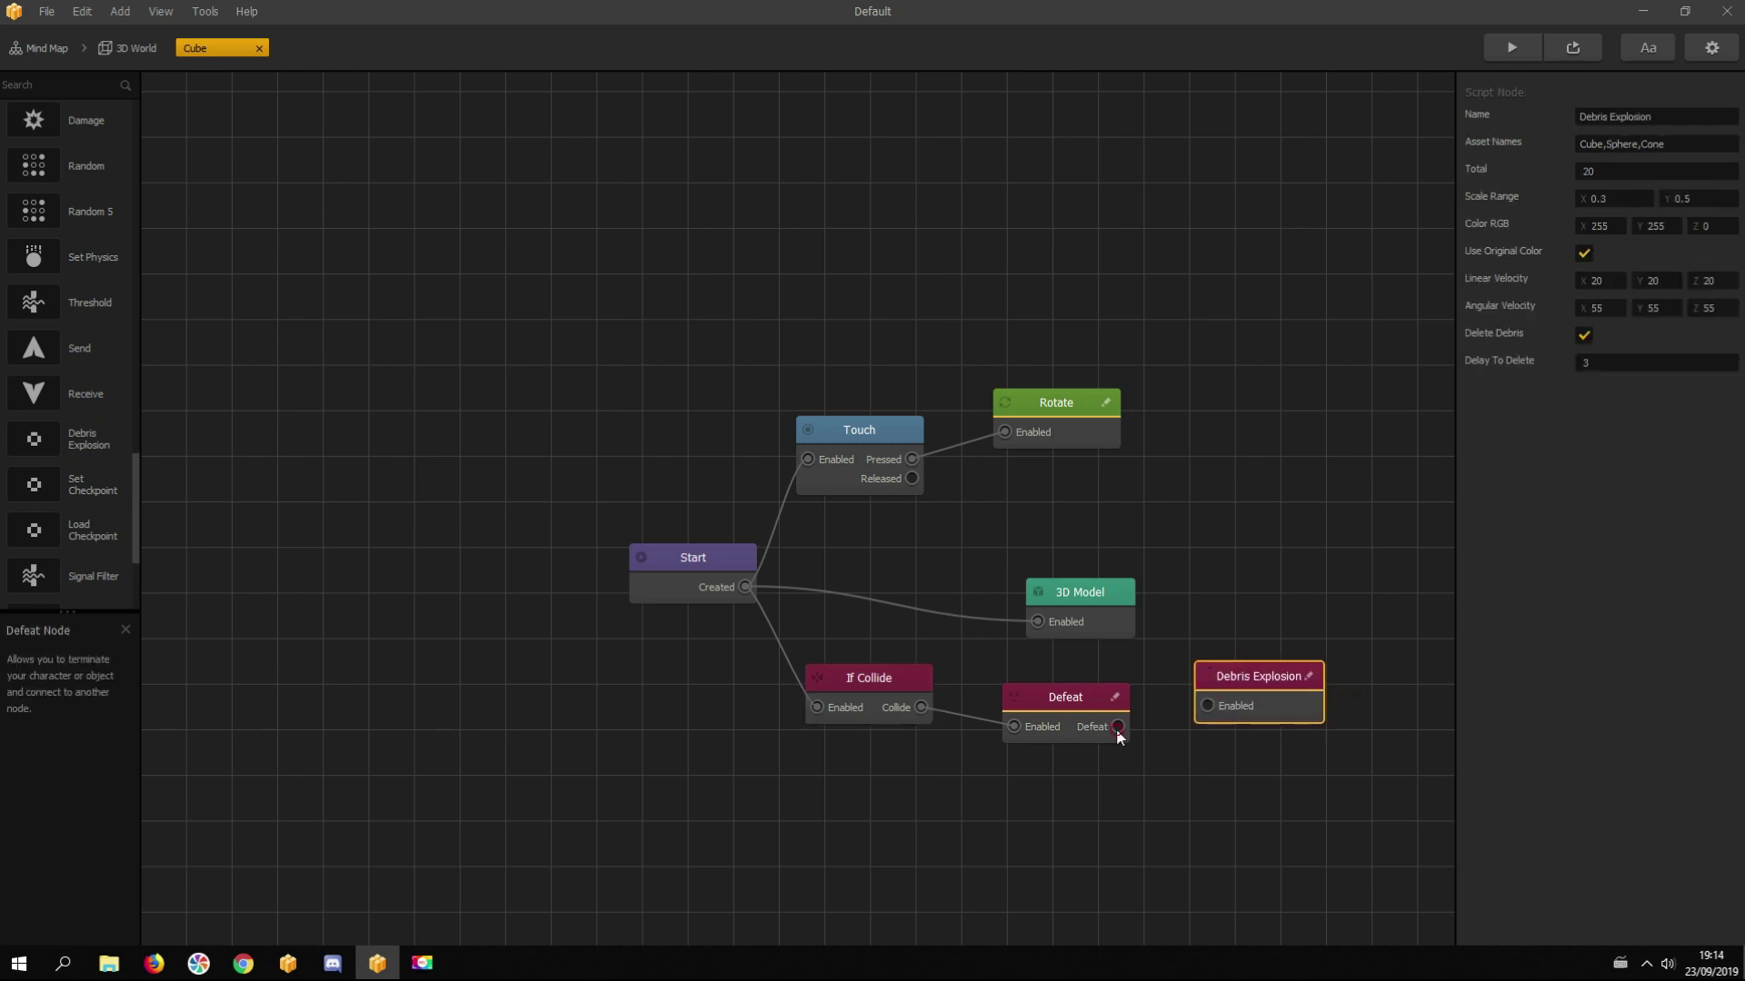
pyautogui.moveTo(1117, 727); pyautogui.dragTo(1205, 709)
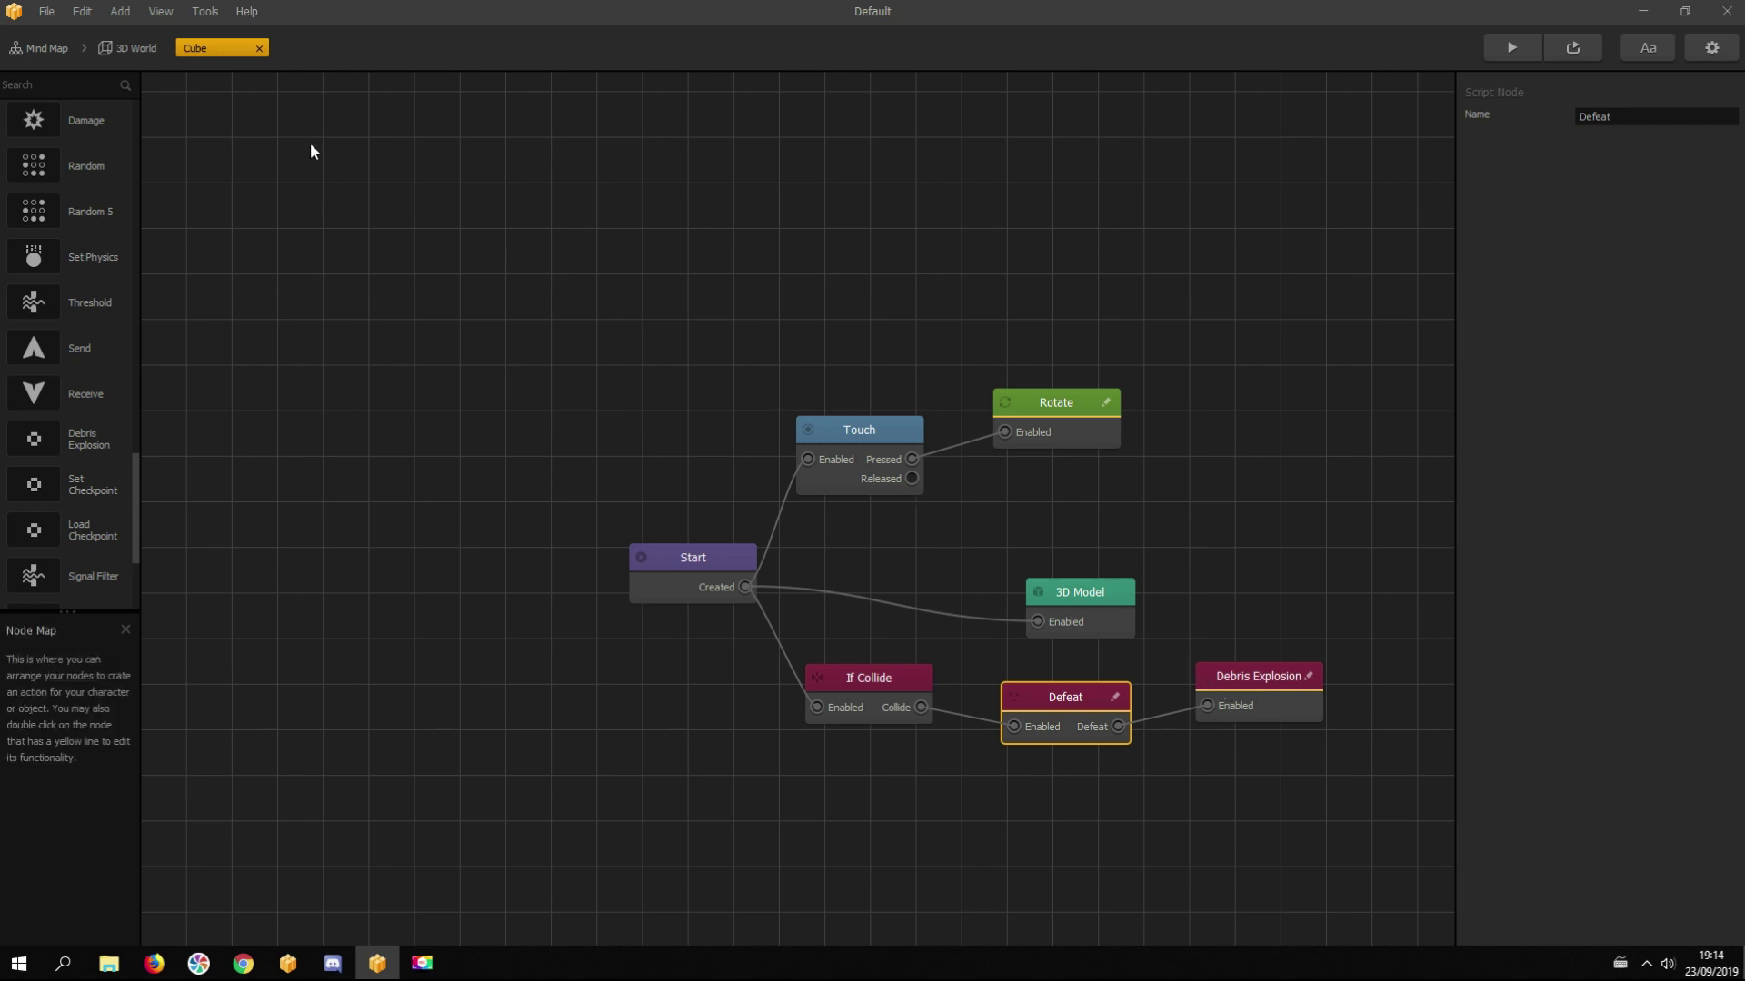
# Step: Open the Ground object's node map and enable physics on its Start node with the type set to Static
pyautogui.click(121, 51)
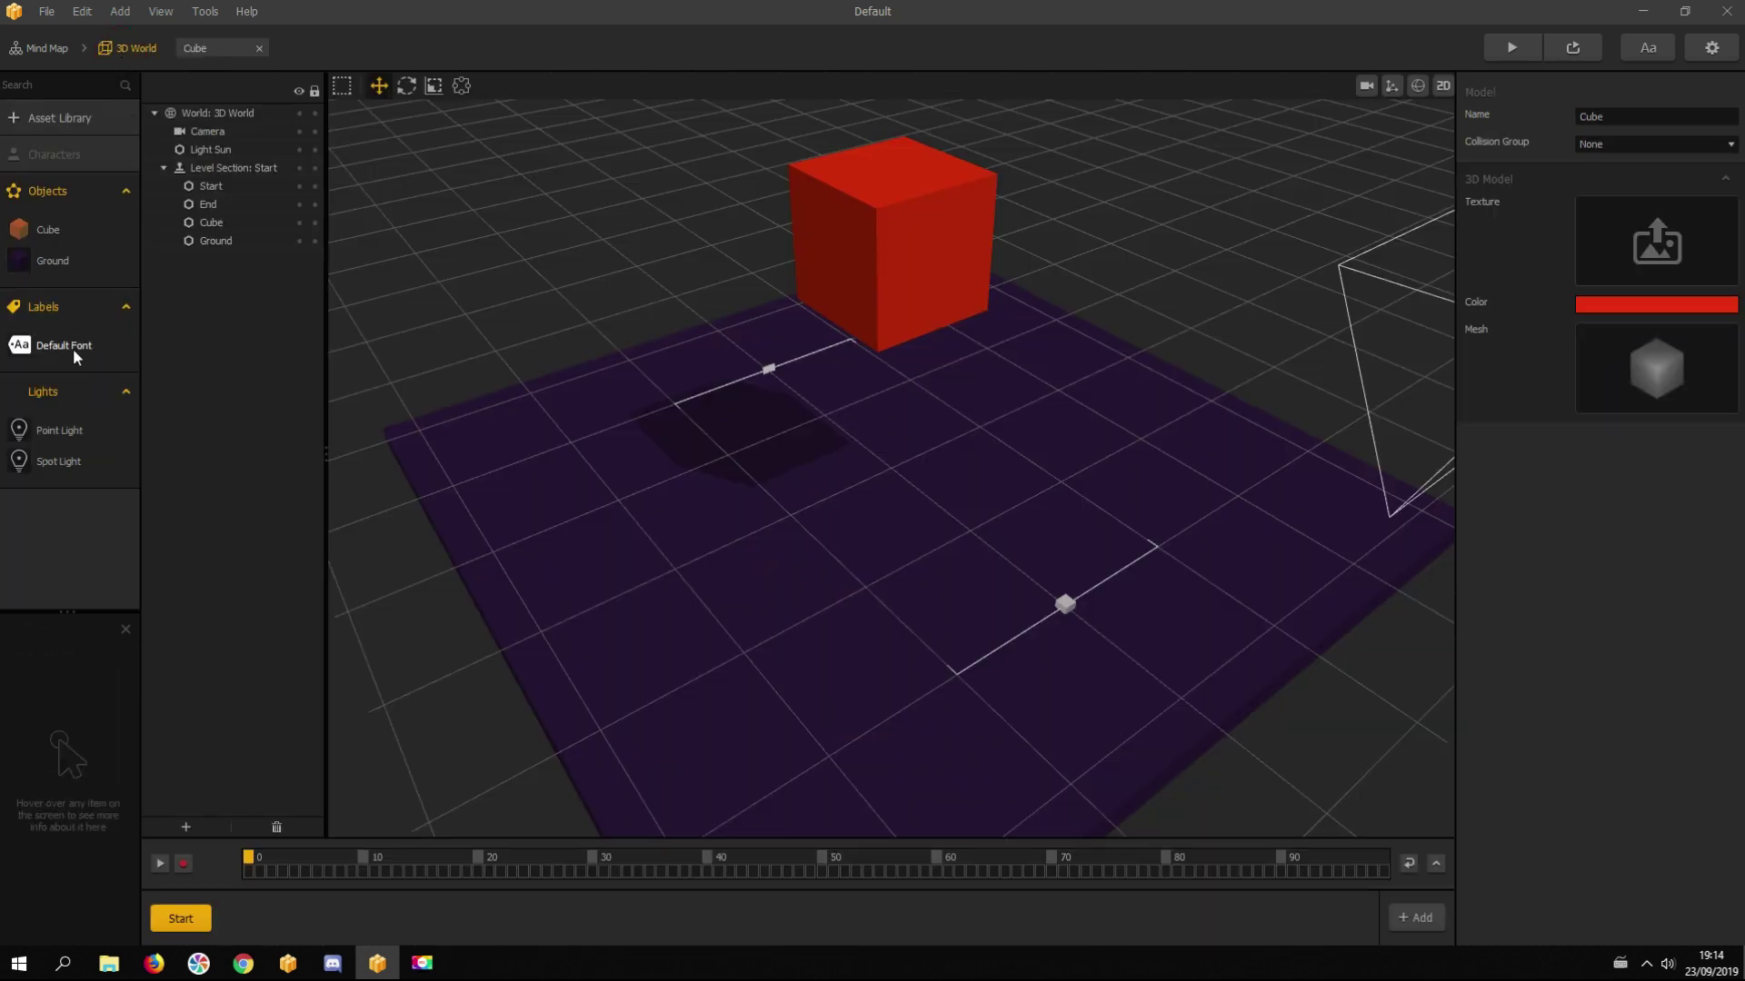
pyautogui.doubleClick(50, 263)
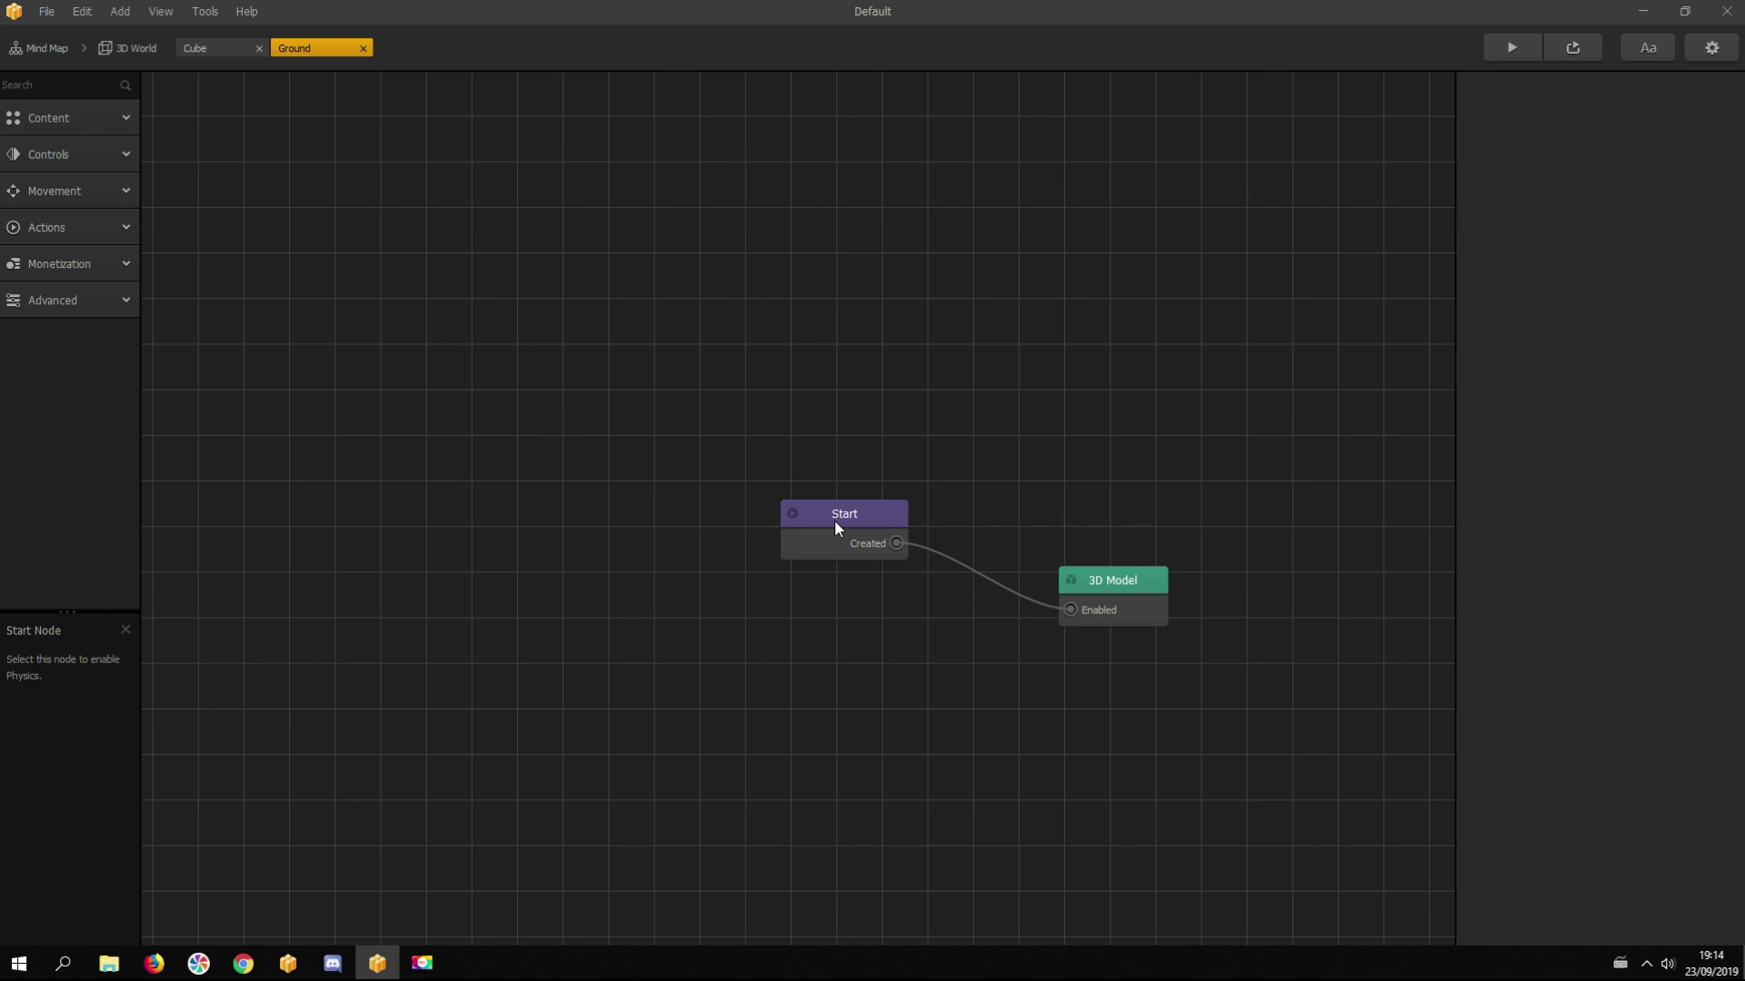
pyautogui.click(836, 527)
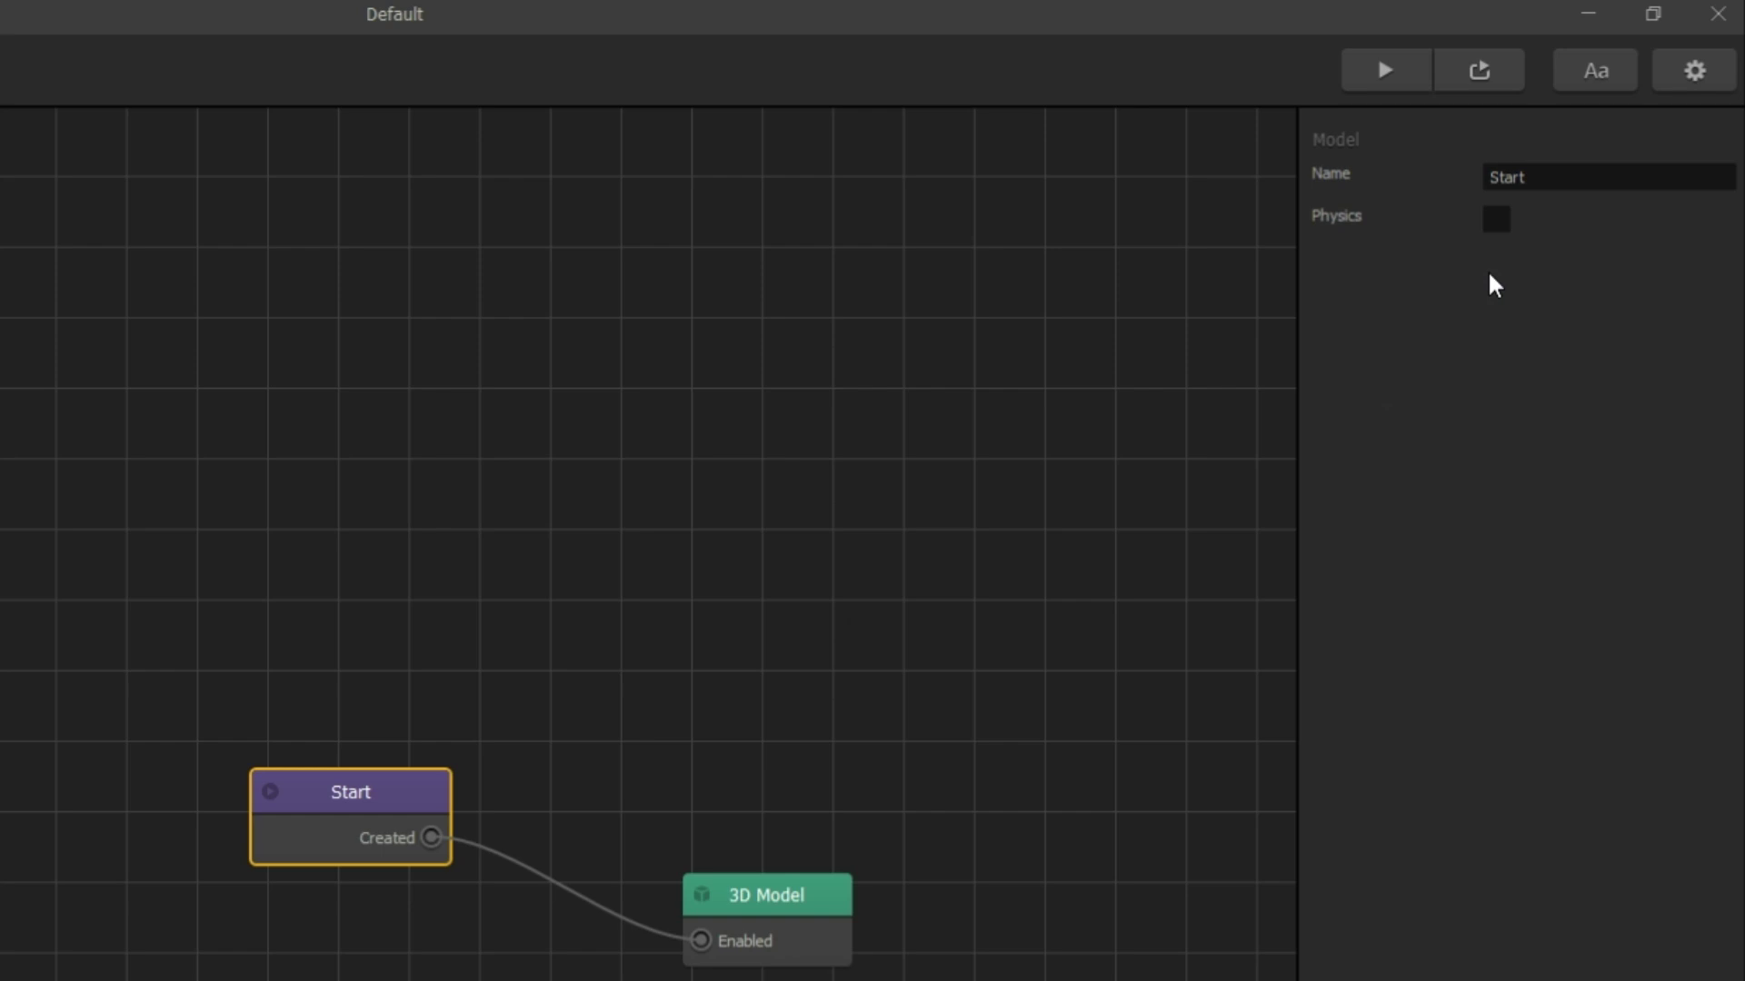
pyautogui.click(1449, 264)
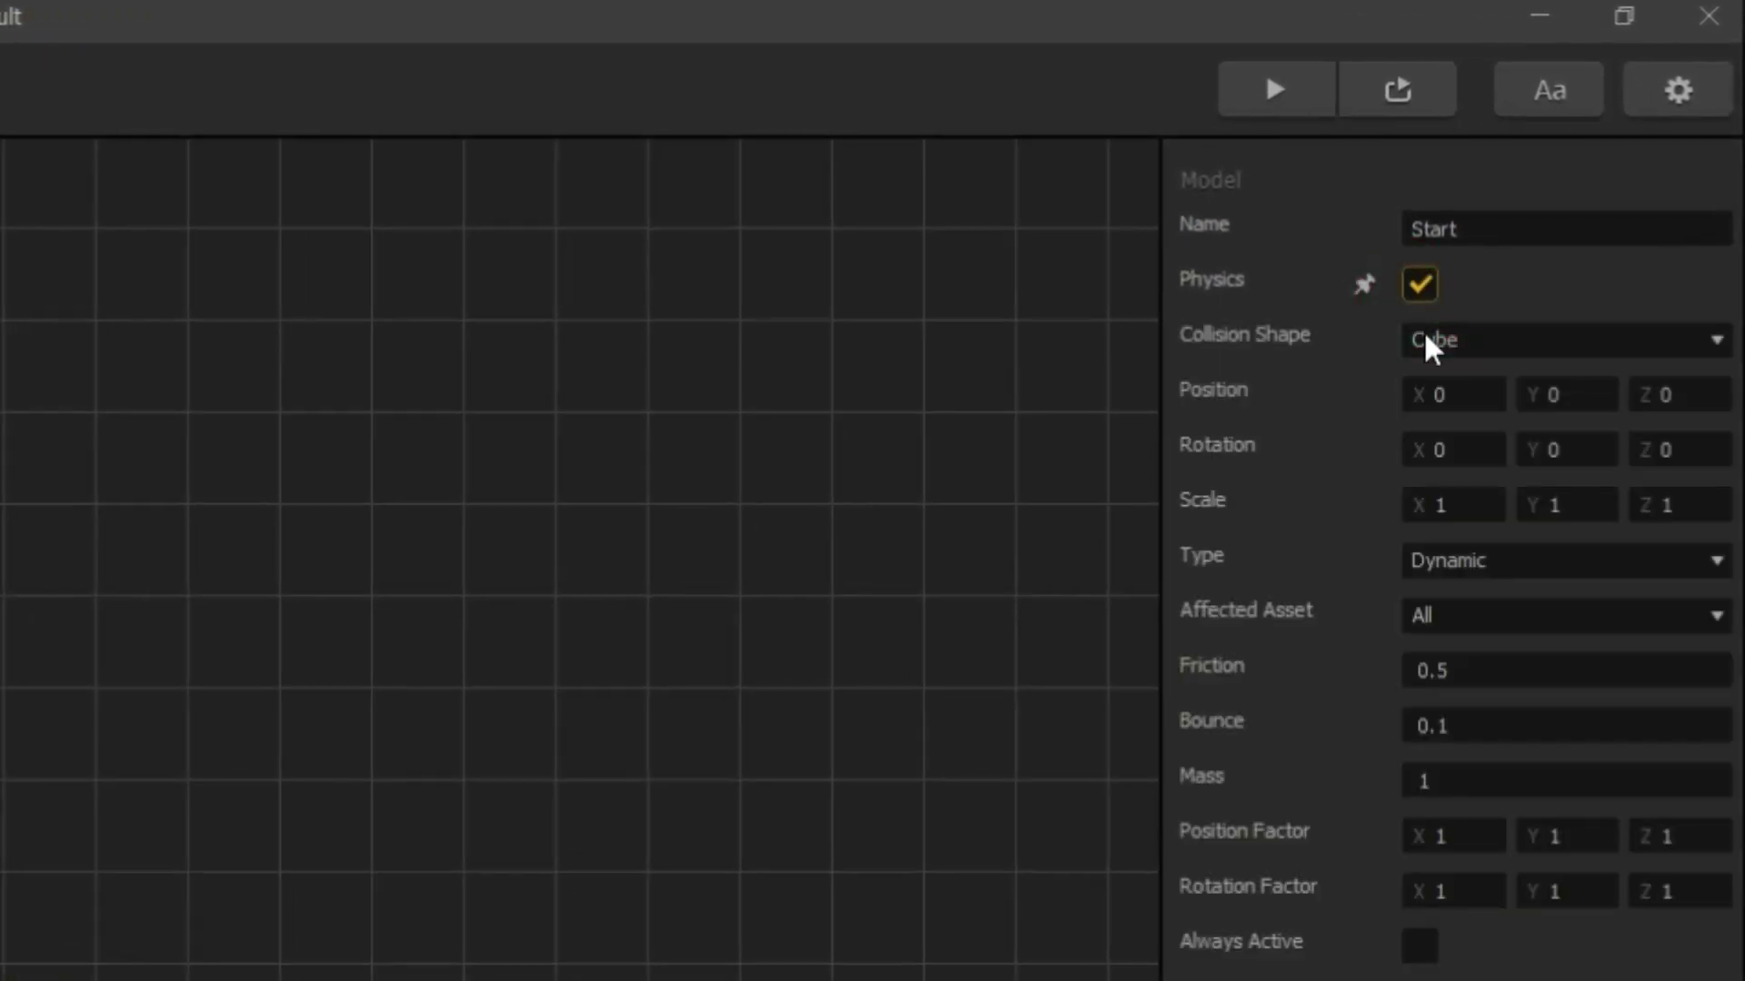
pyautogui.click(1501, 574)
pyautogui.click(1499, 600)
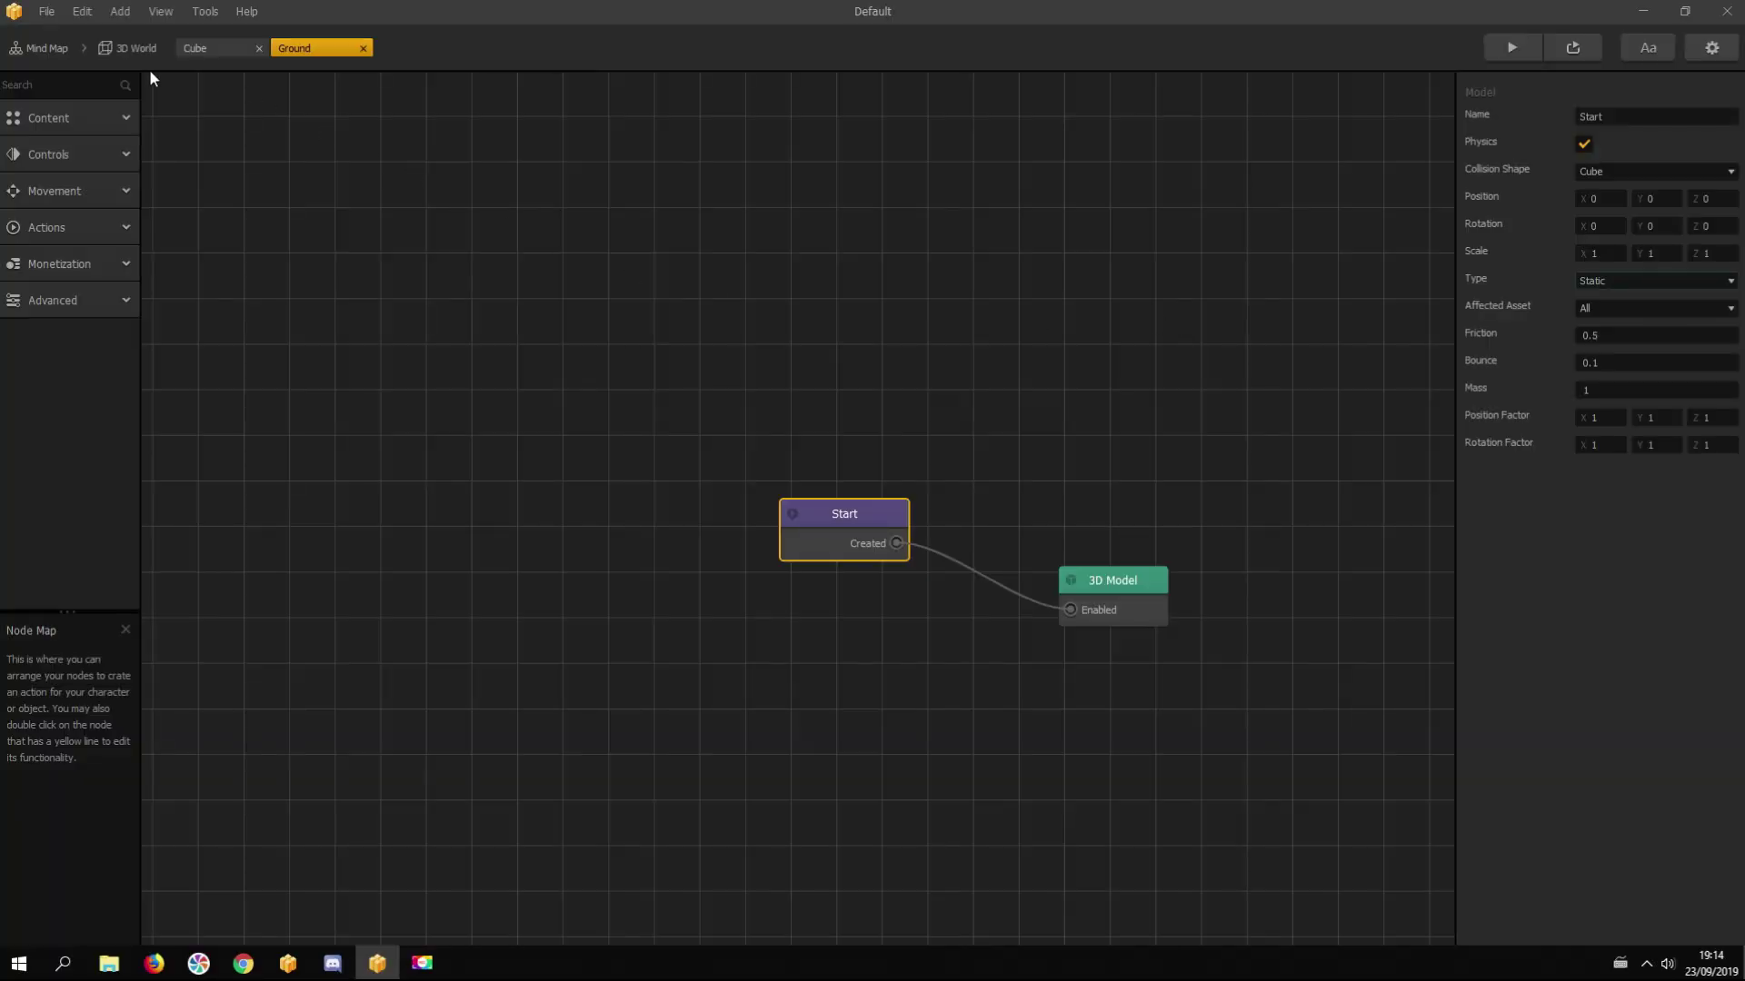
# Step: Add a second Cube shape from the Asset Library to the 3D World's objects
pyautogui.click(120, 49)
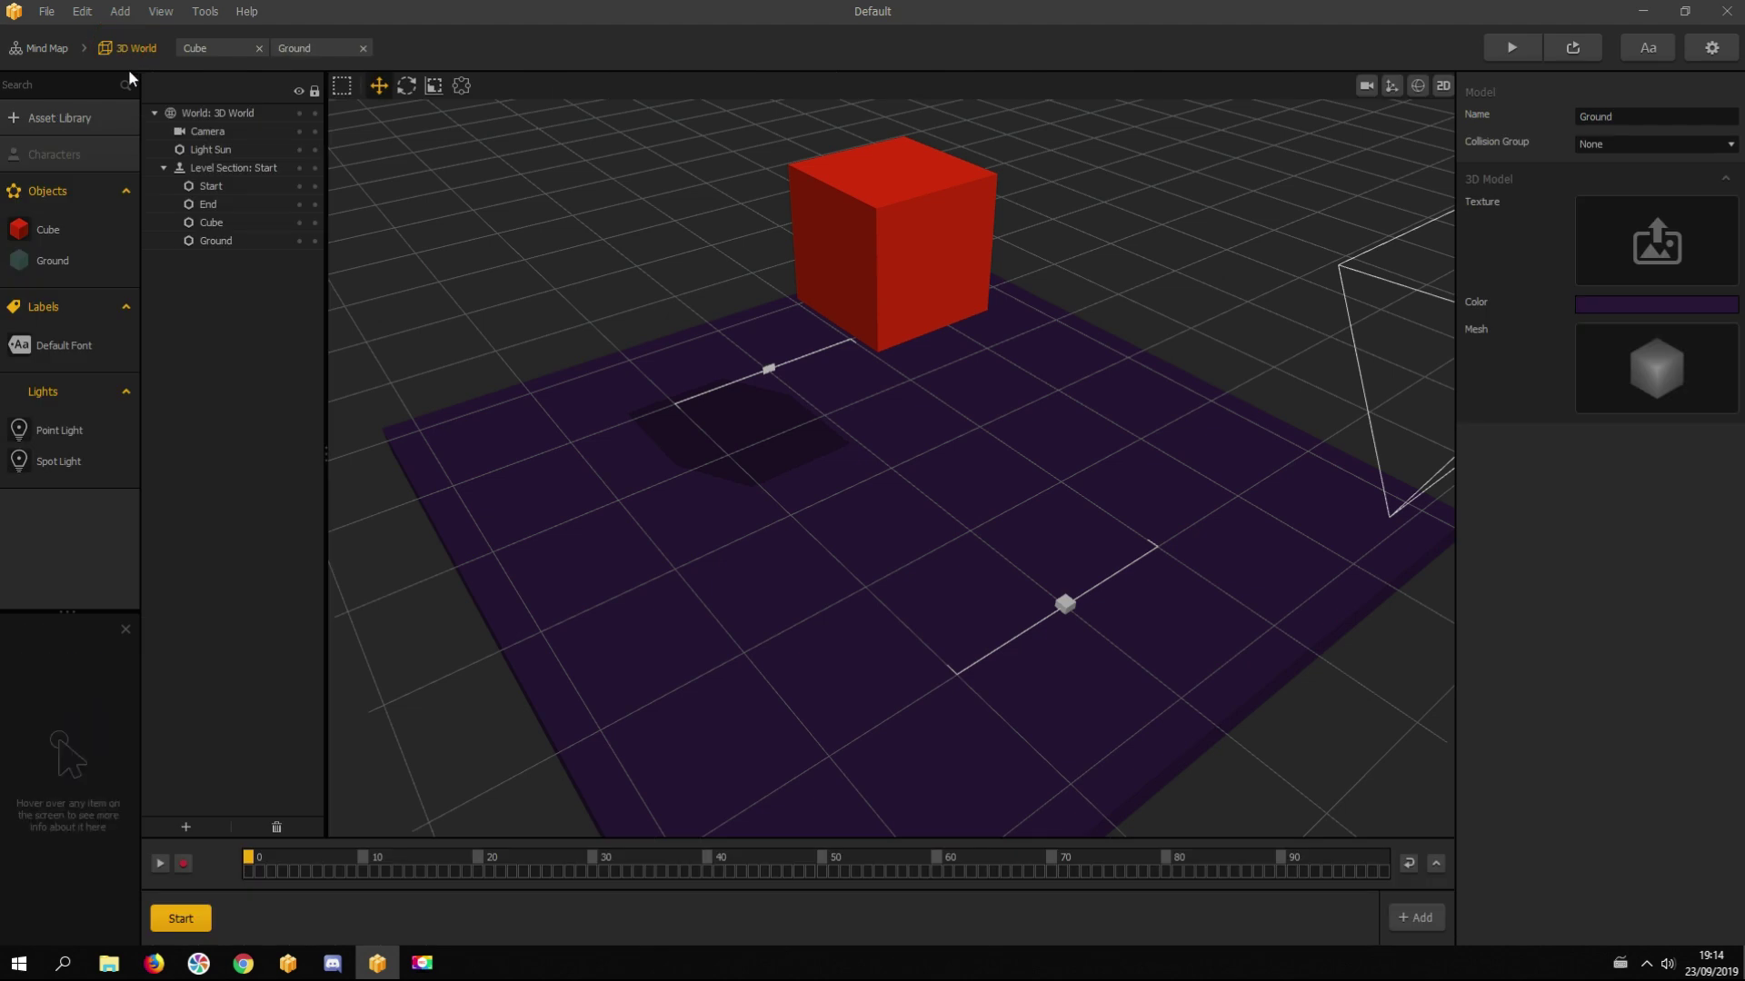
pyautogui.click(47, 127)
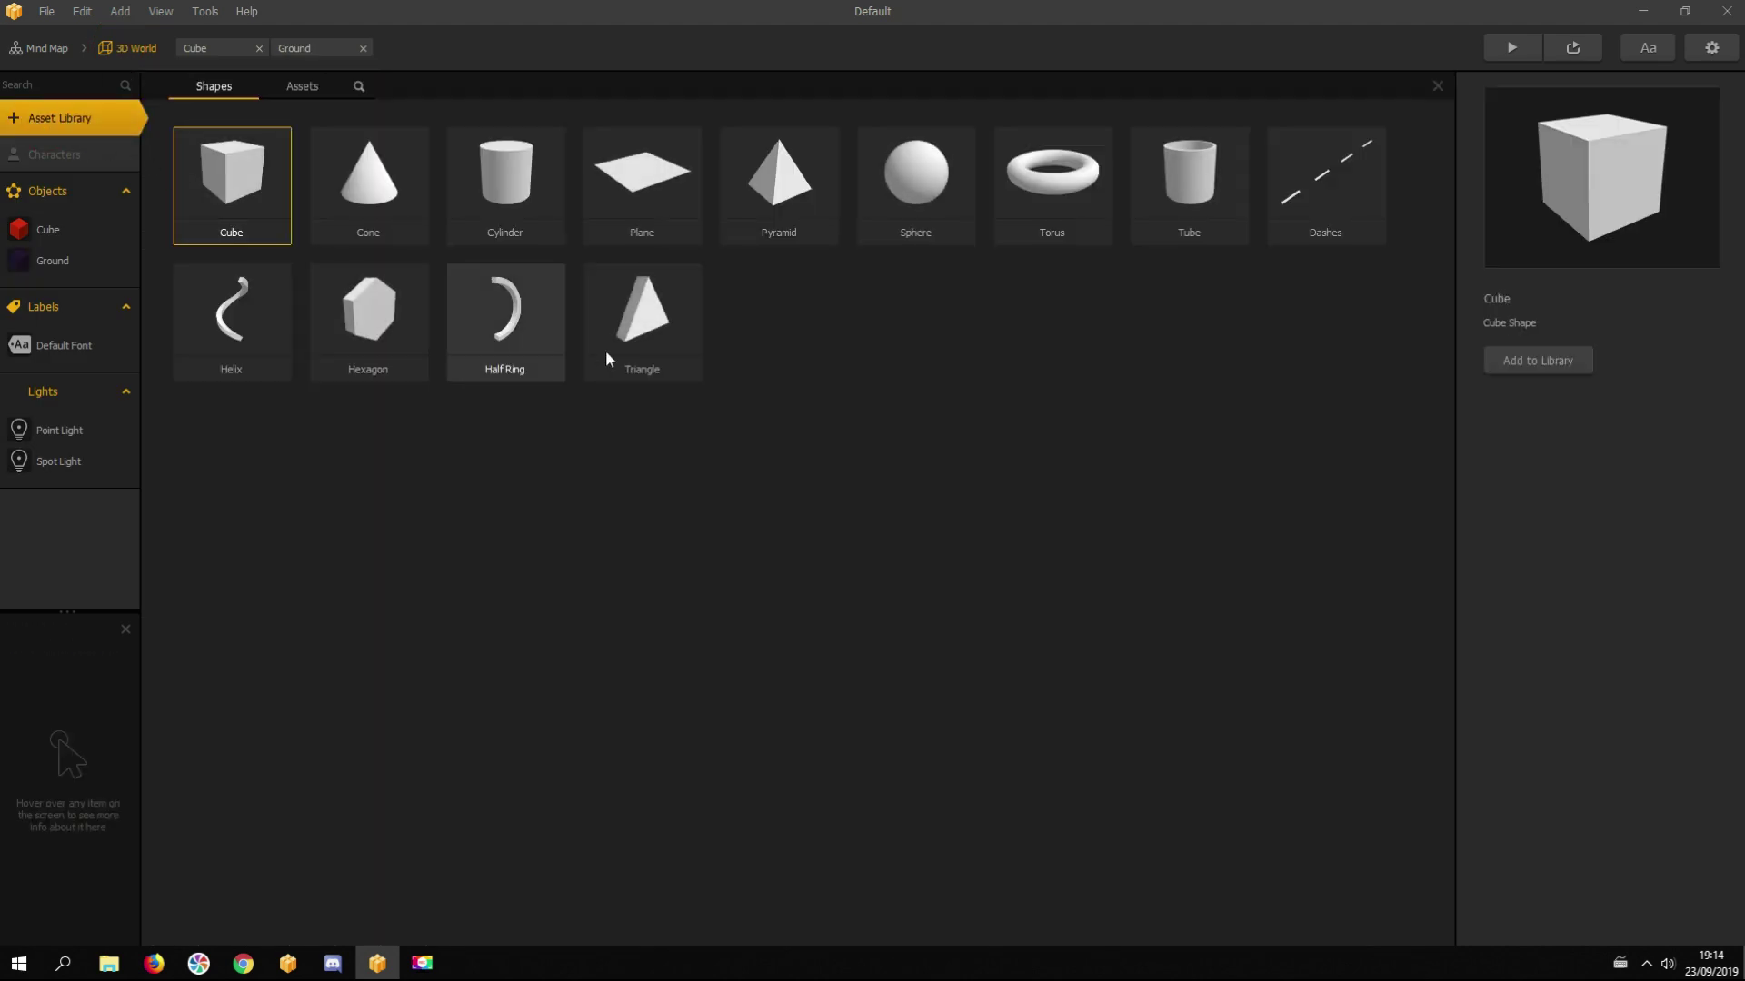
pyautogui.doubleClick(235, 173)
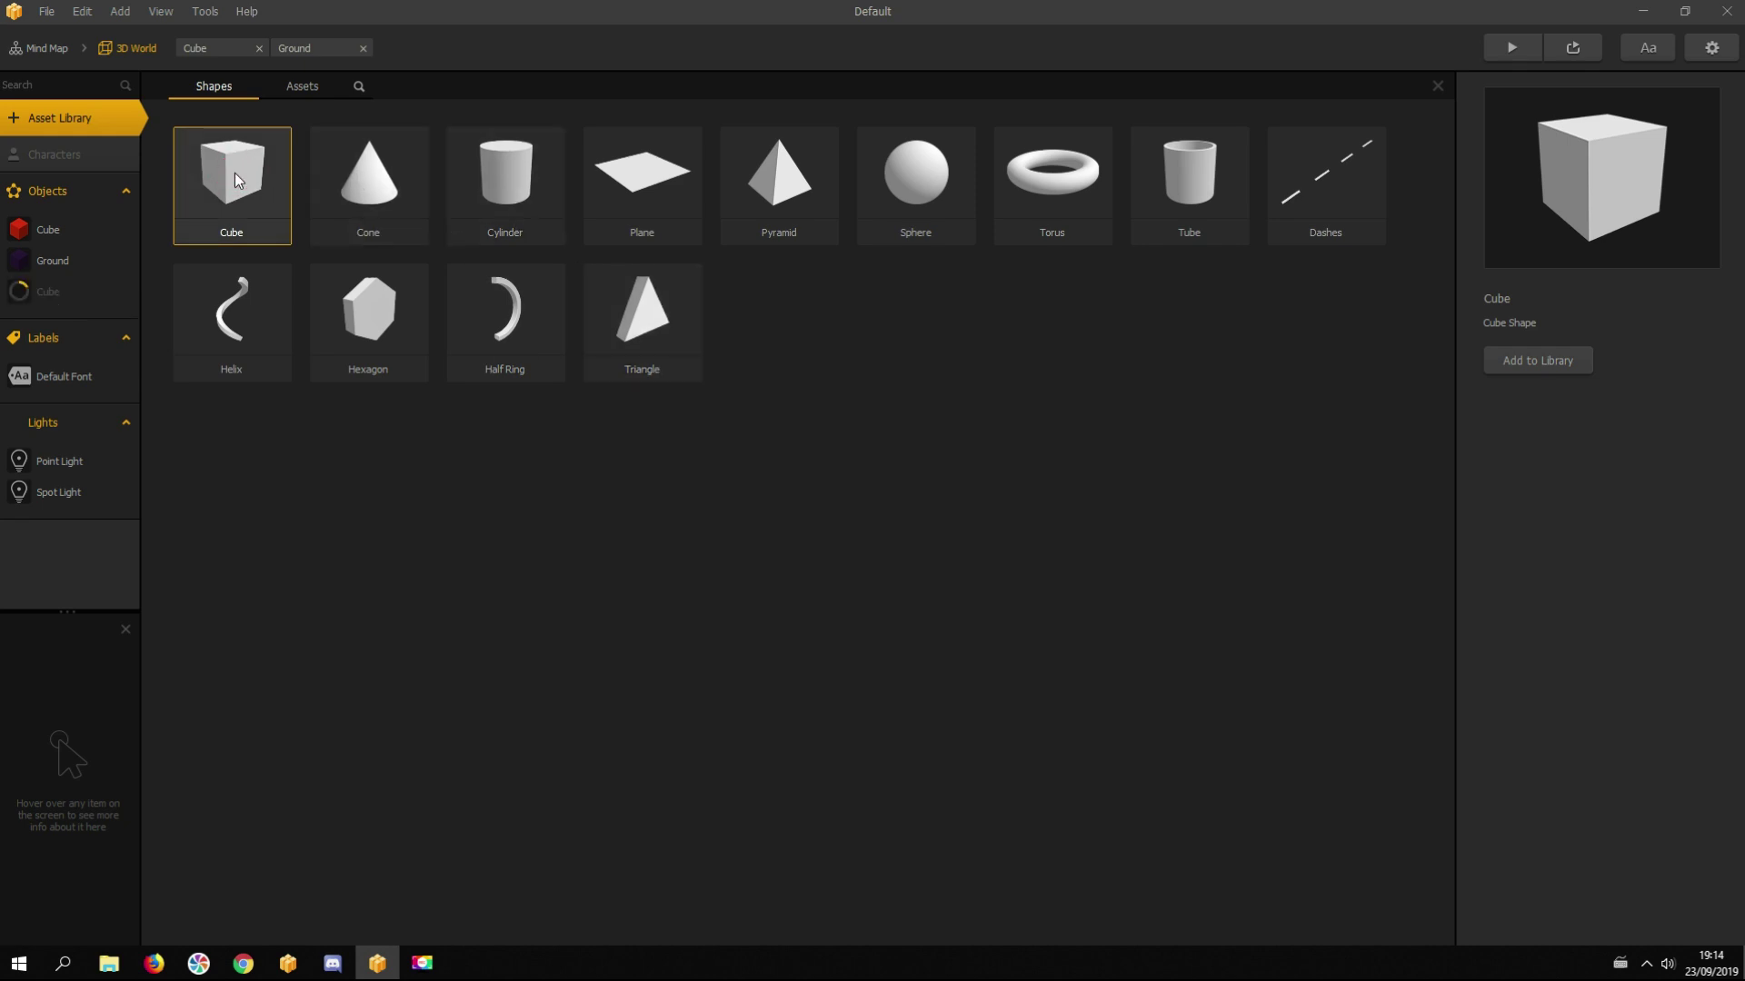
pyautogui.click(55, 117)
pyautogui.click(658, 482)
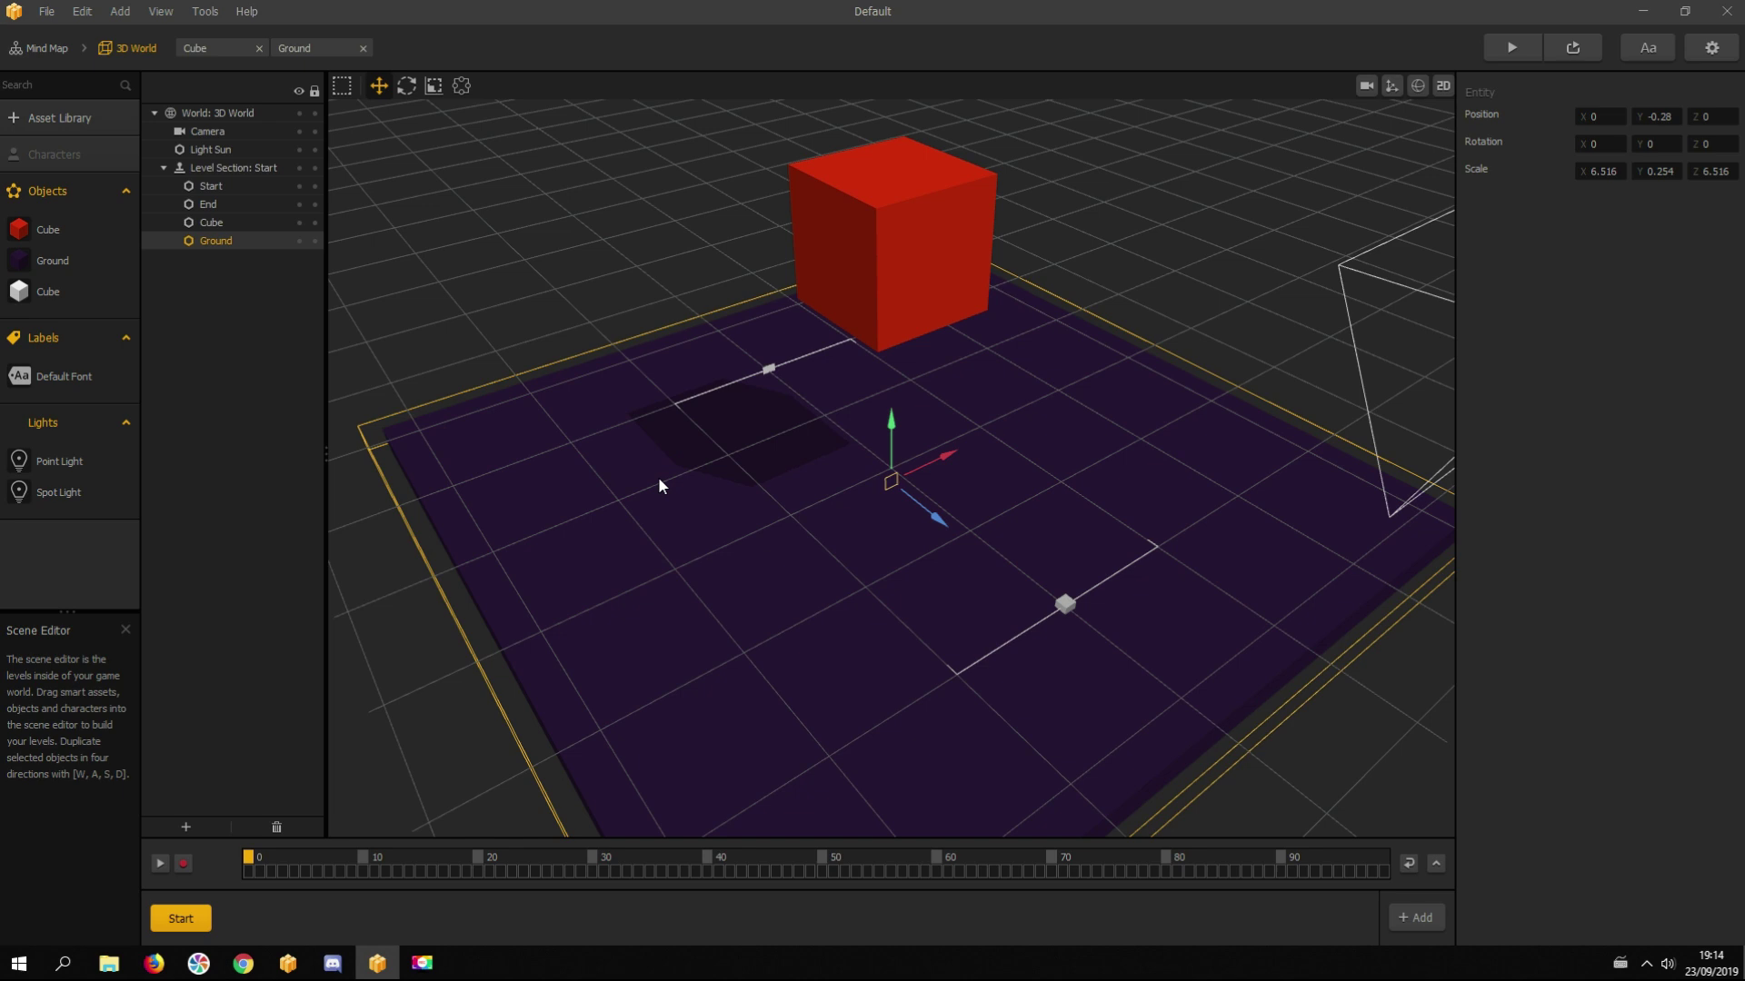
# Step: Rename the new white cube object as explosion
pyautogui.click(47, 291)
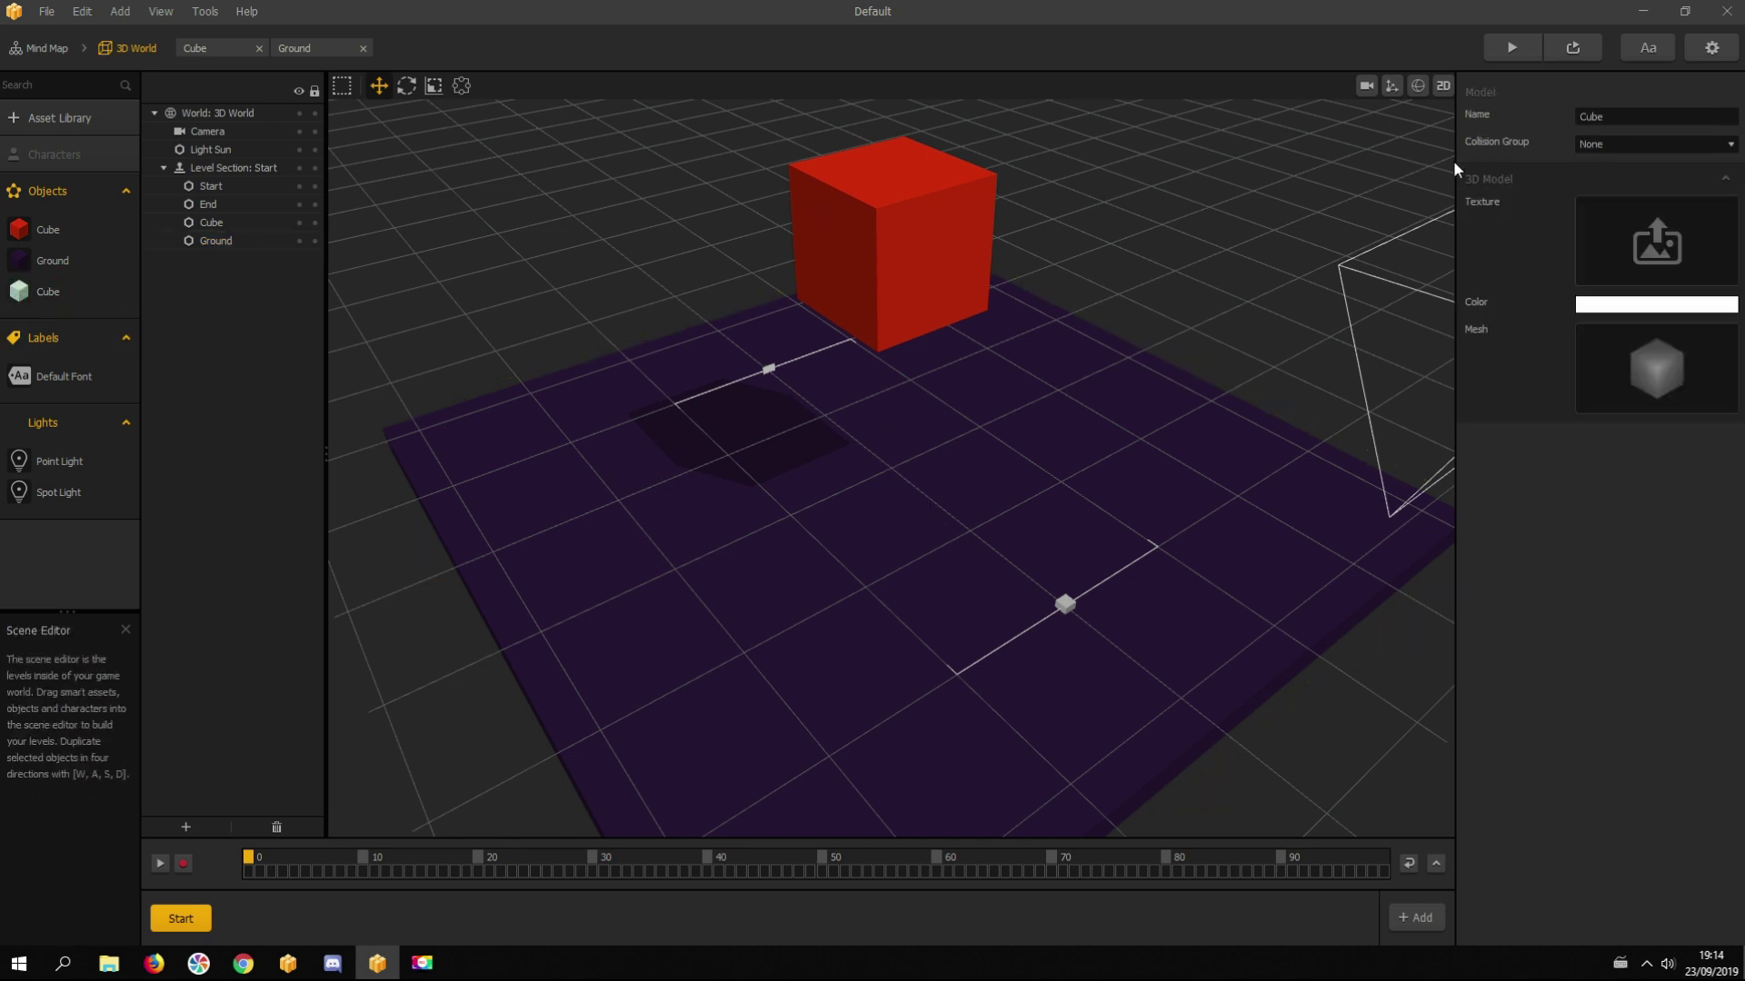
pyautogui.click(1613, 112)
pyautogui.write('ex')
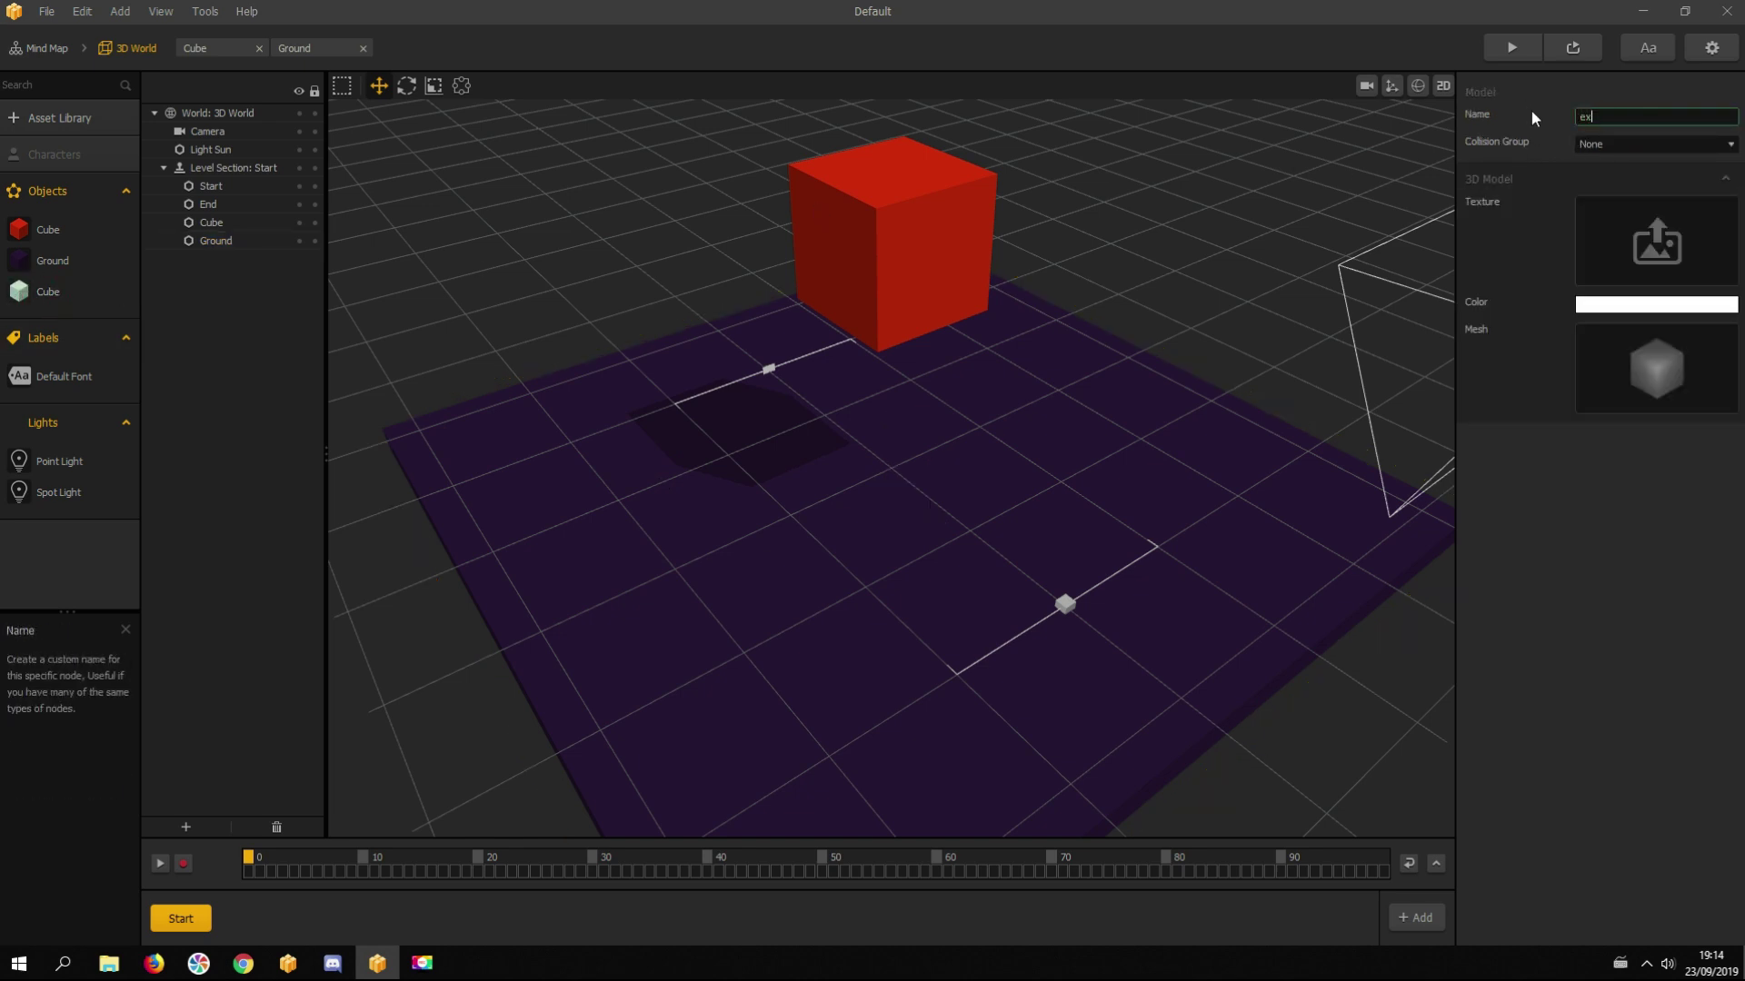
pyautogui.write('plosion')
pyautogui.click(1577, 576)
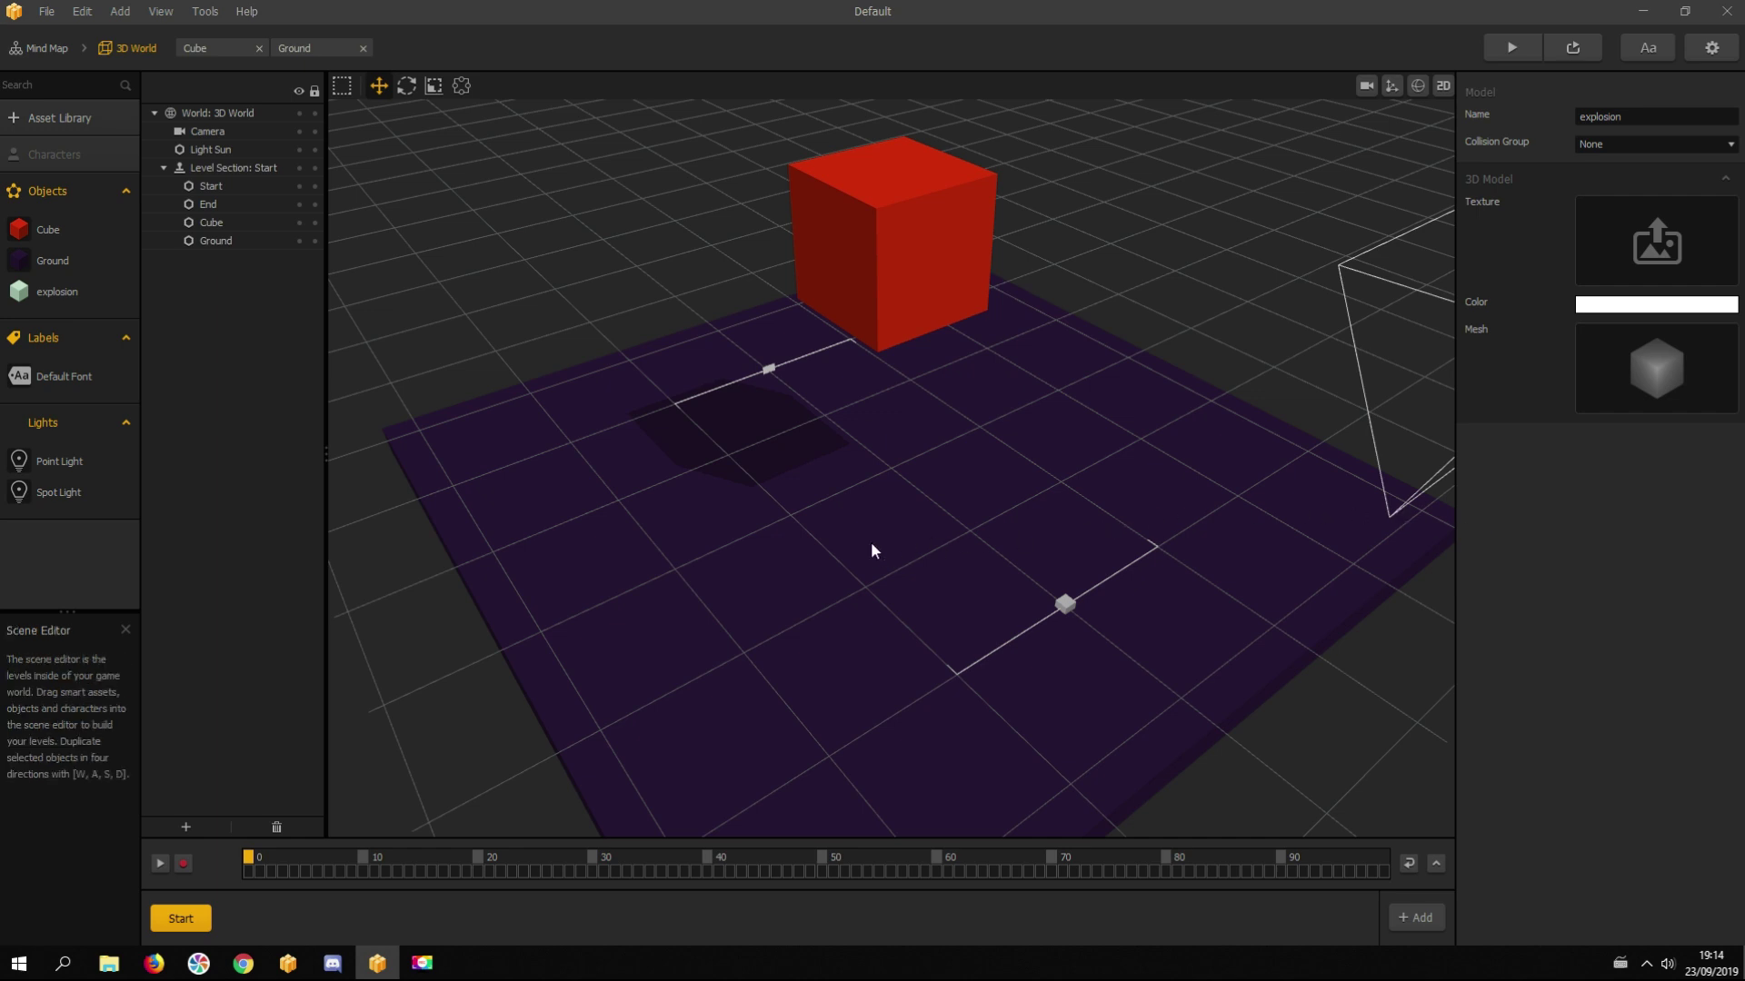
# Step: Open the explosion object's node map and enable physics on its Start node
pyautogui.doubleClick(54, 292)
pyautogui.click(506, 697)
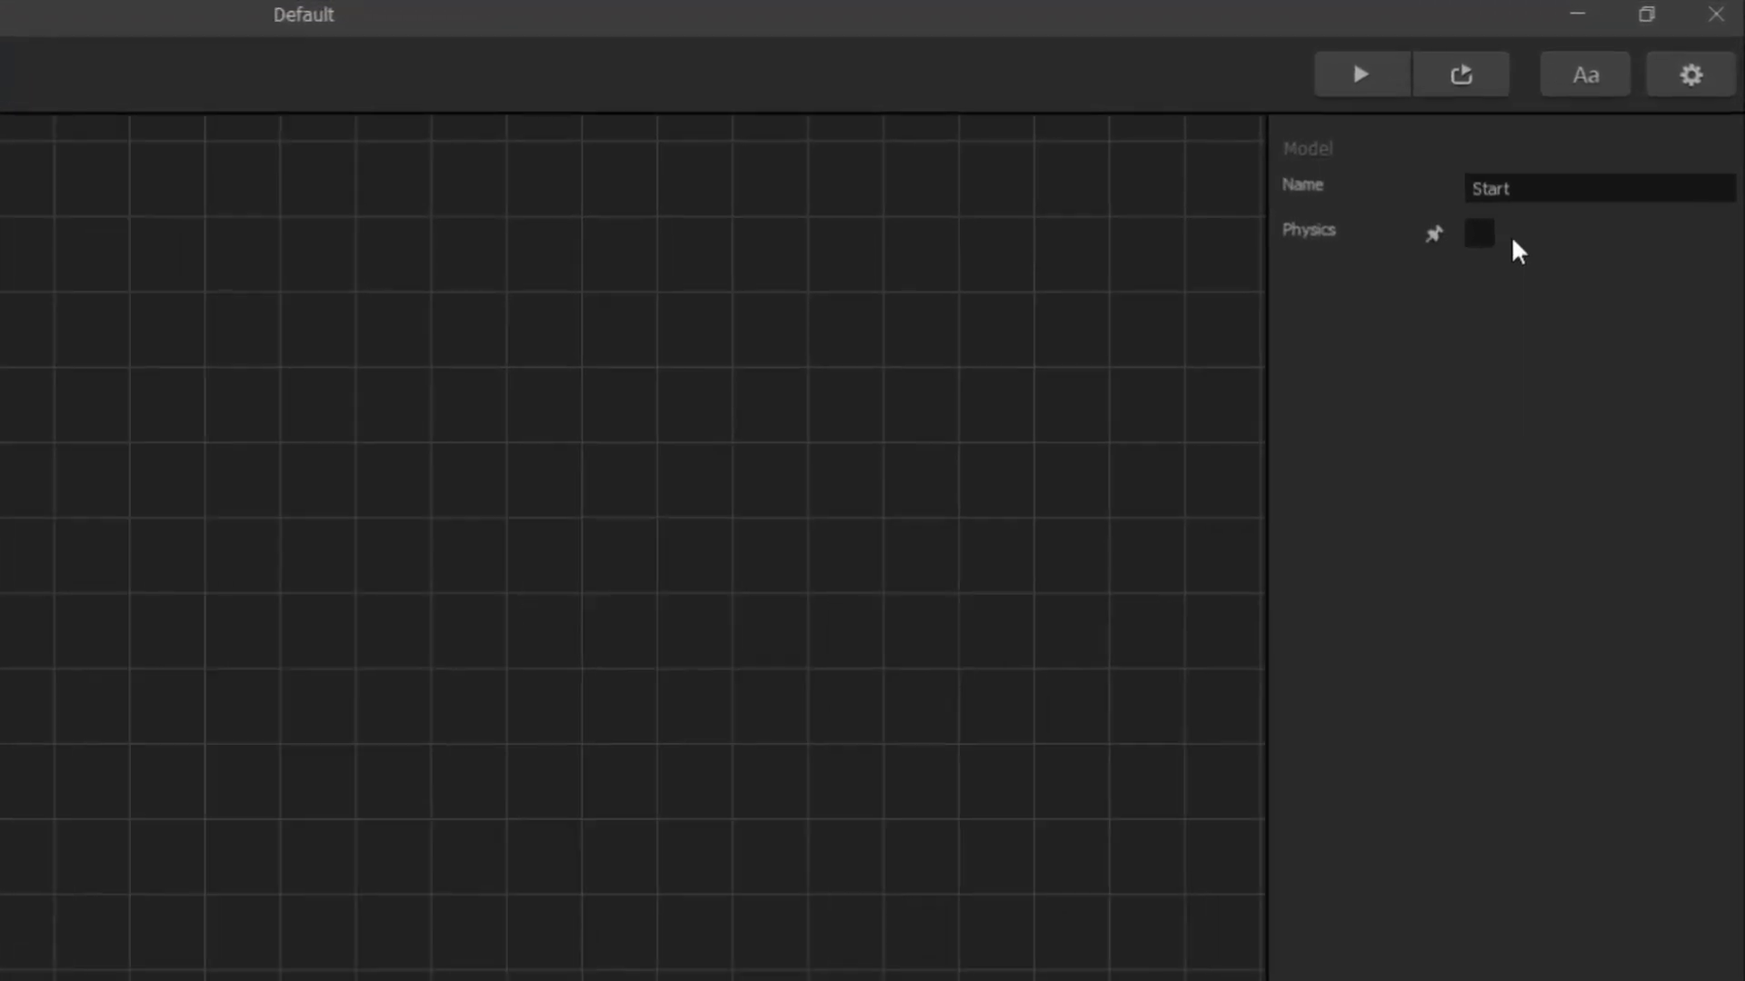
pyautogui.click(1479, 233)
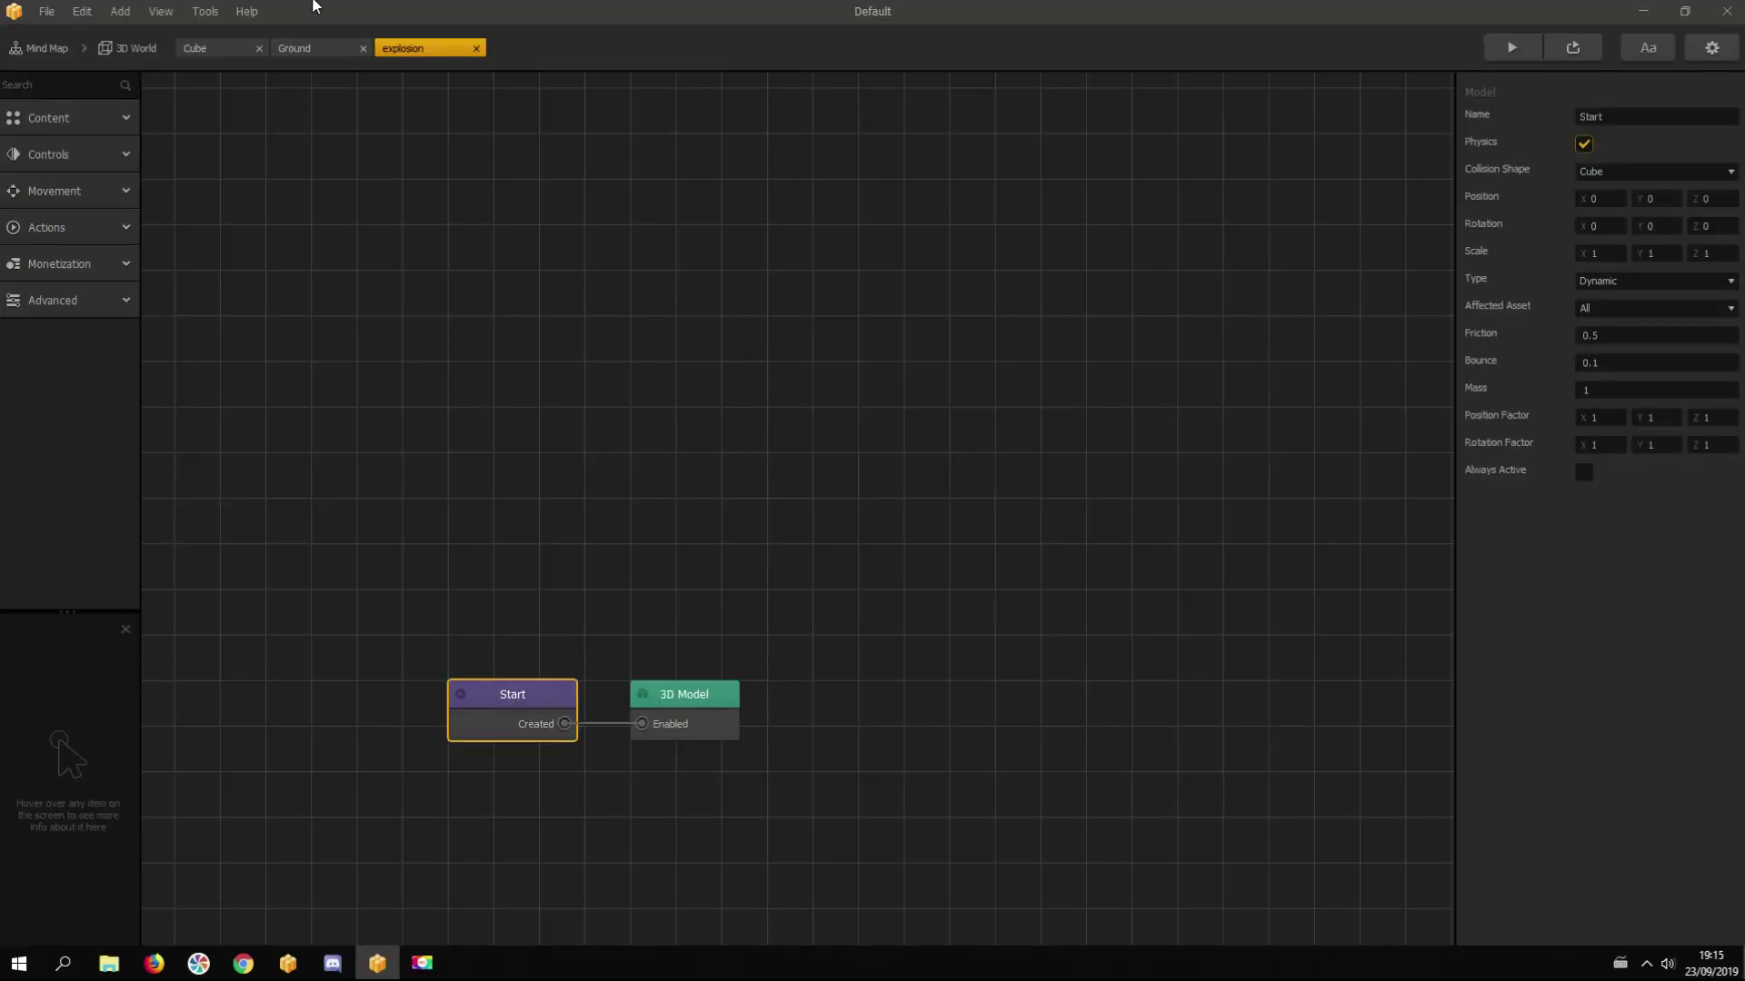
# Step: Return to the red Cube's node map and set the Debris Explosion node's Asset Names to explosion
pyautogui.click(127, 50)
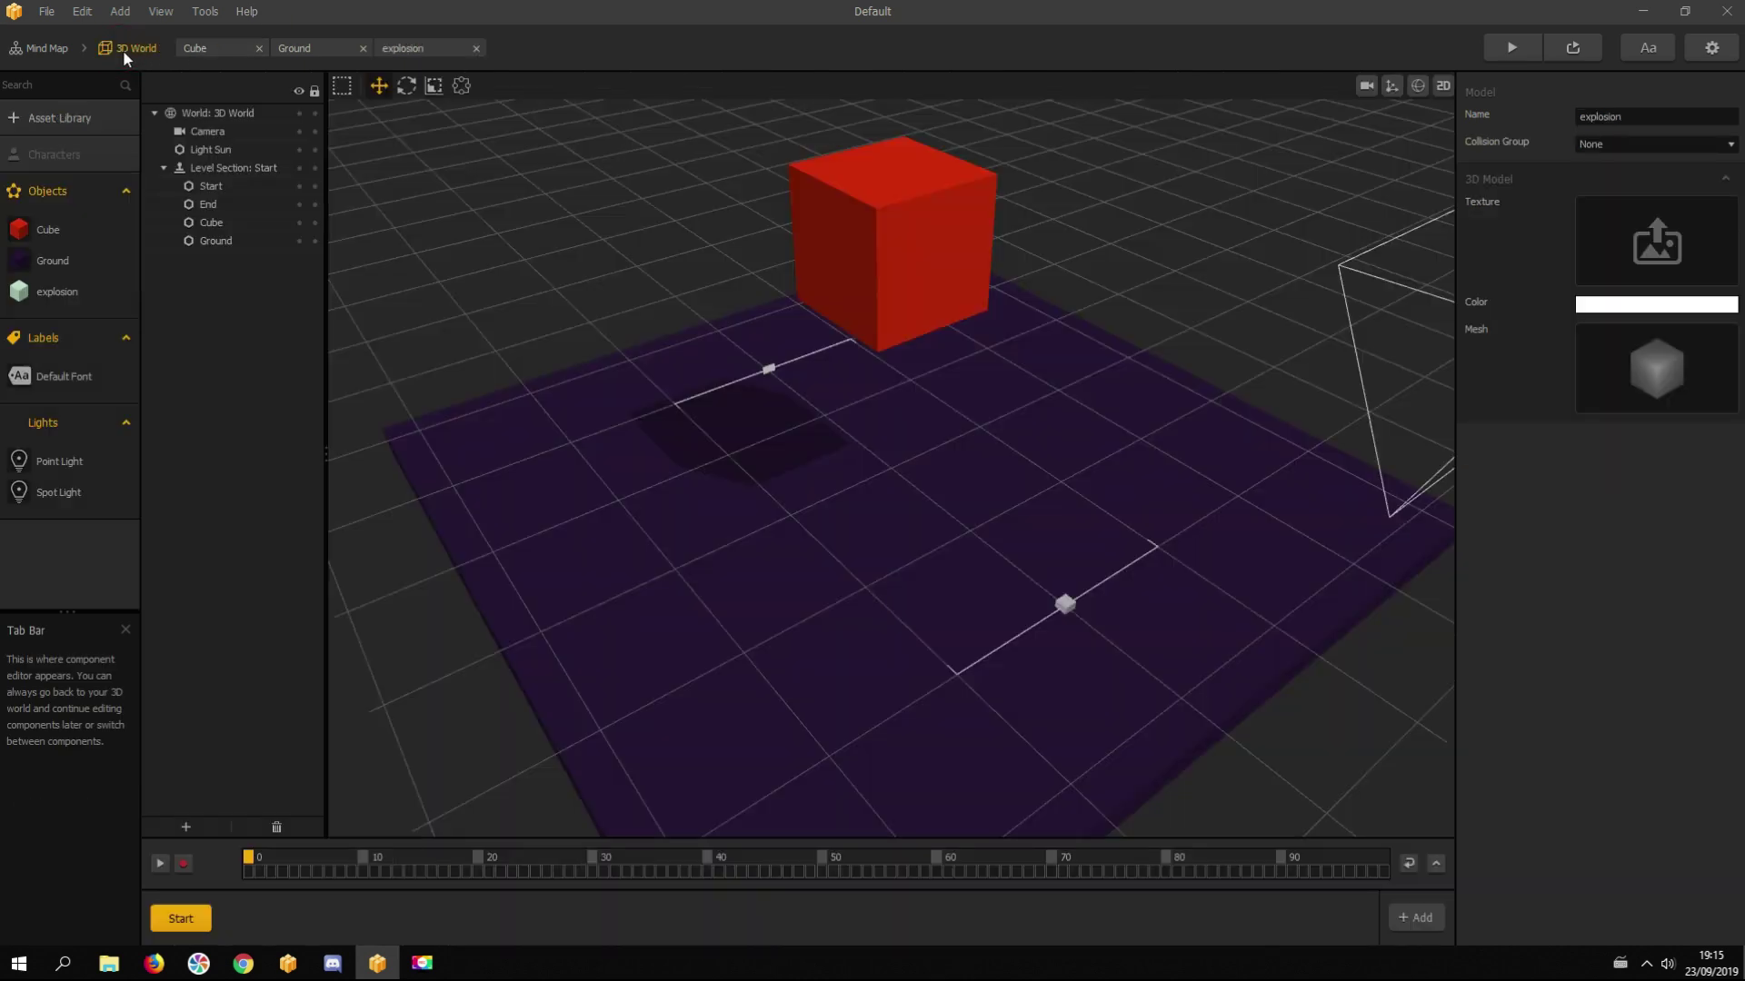
pyautogui.click(35, 231)
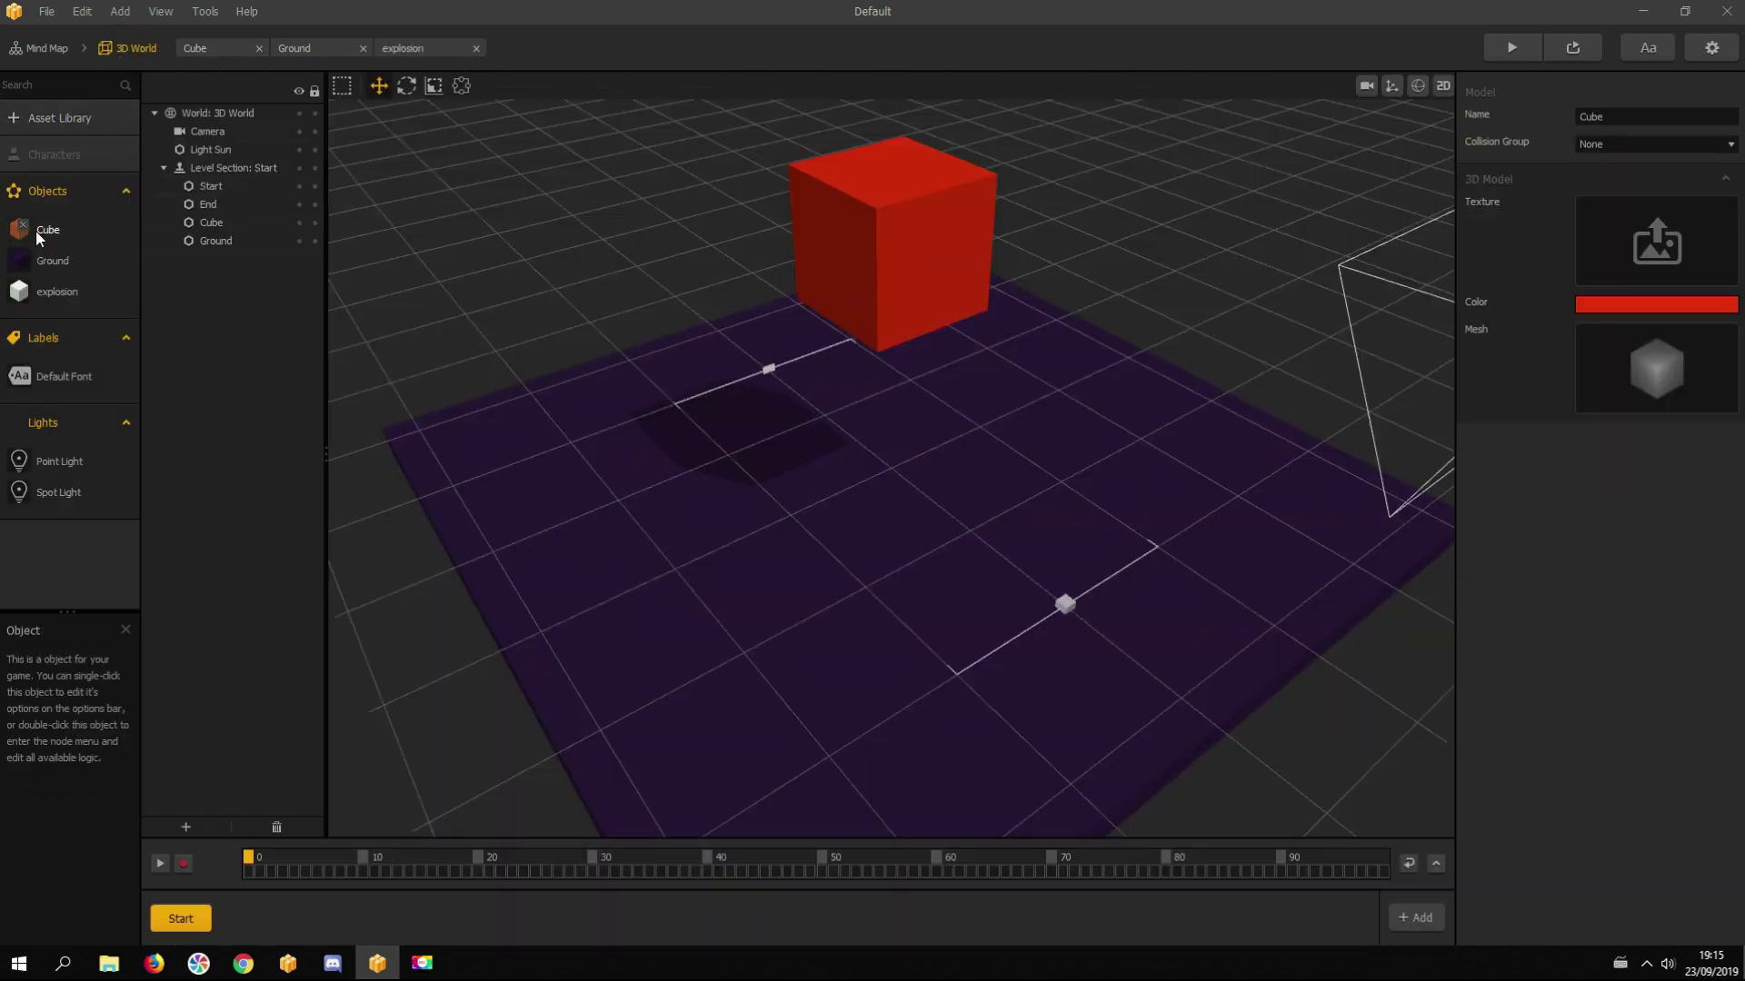
pyautogui.doubleClick(48, 233)
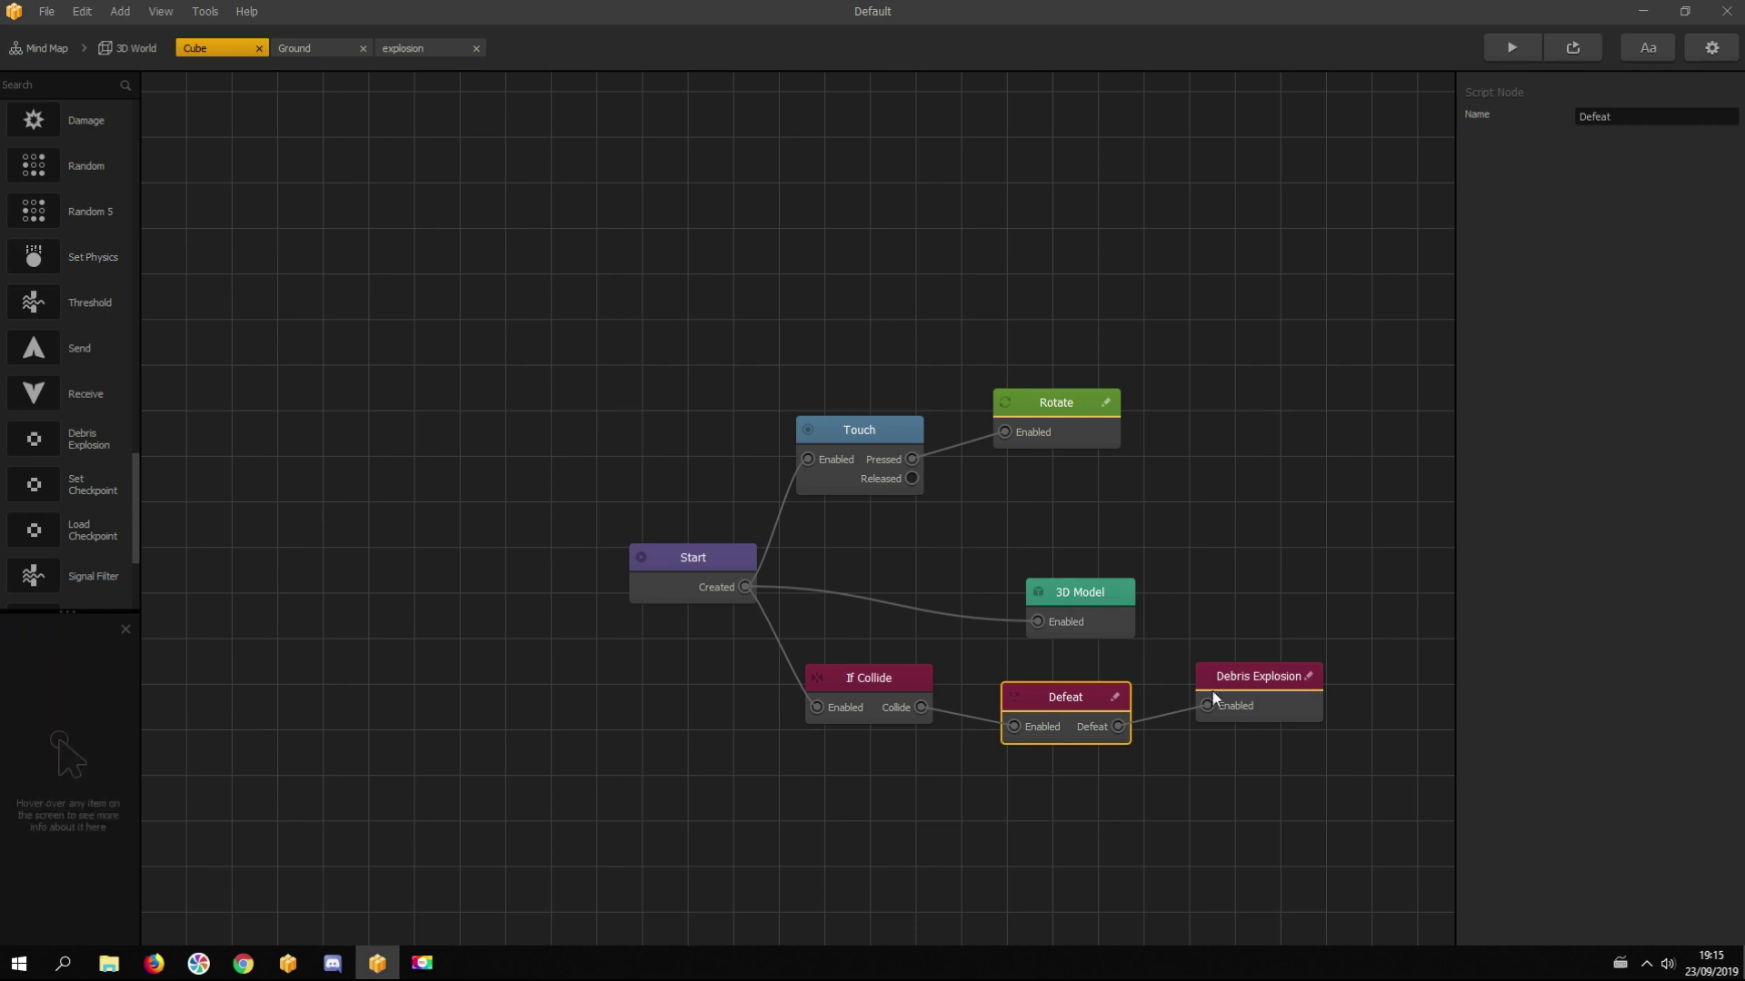
pyautogui.click(1239, 686)
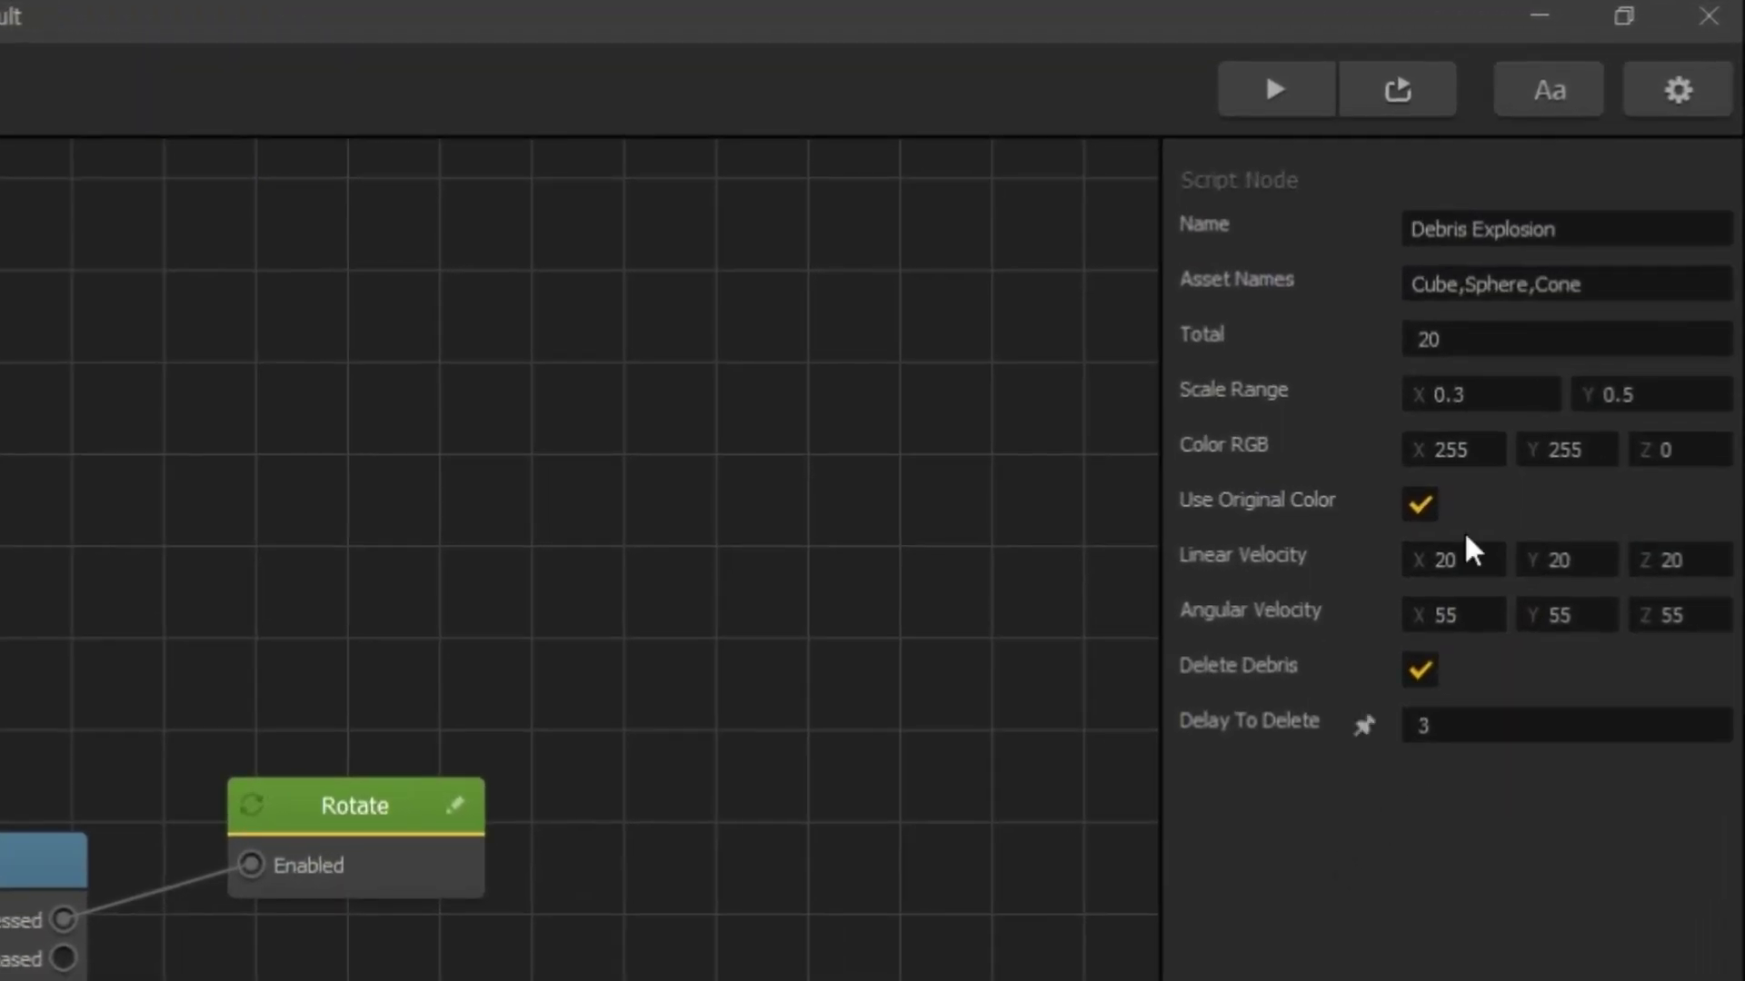
pyautogui.click(1568, 287)
pyautogui.press('BackSpace')
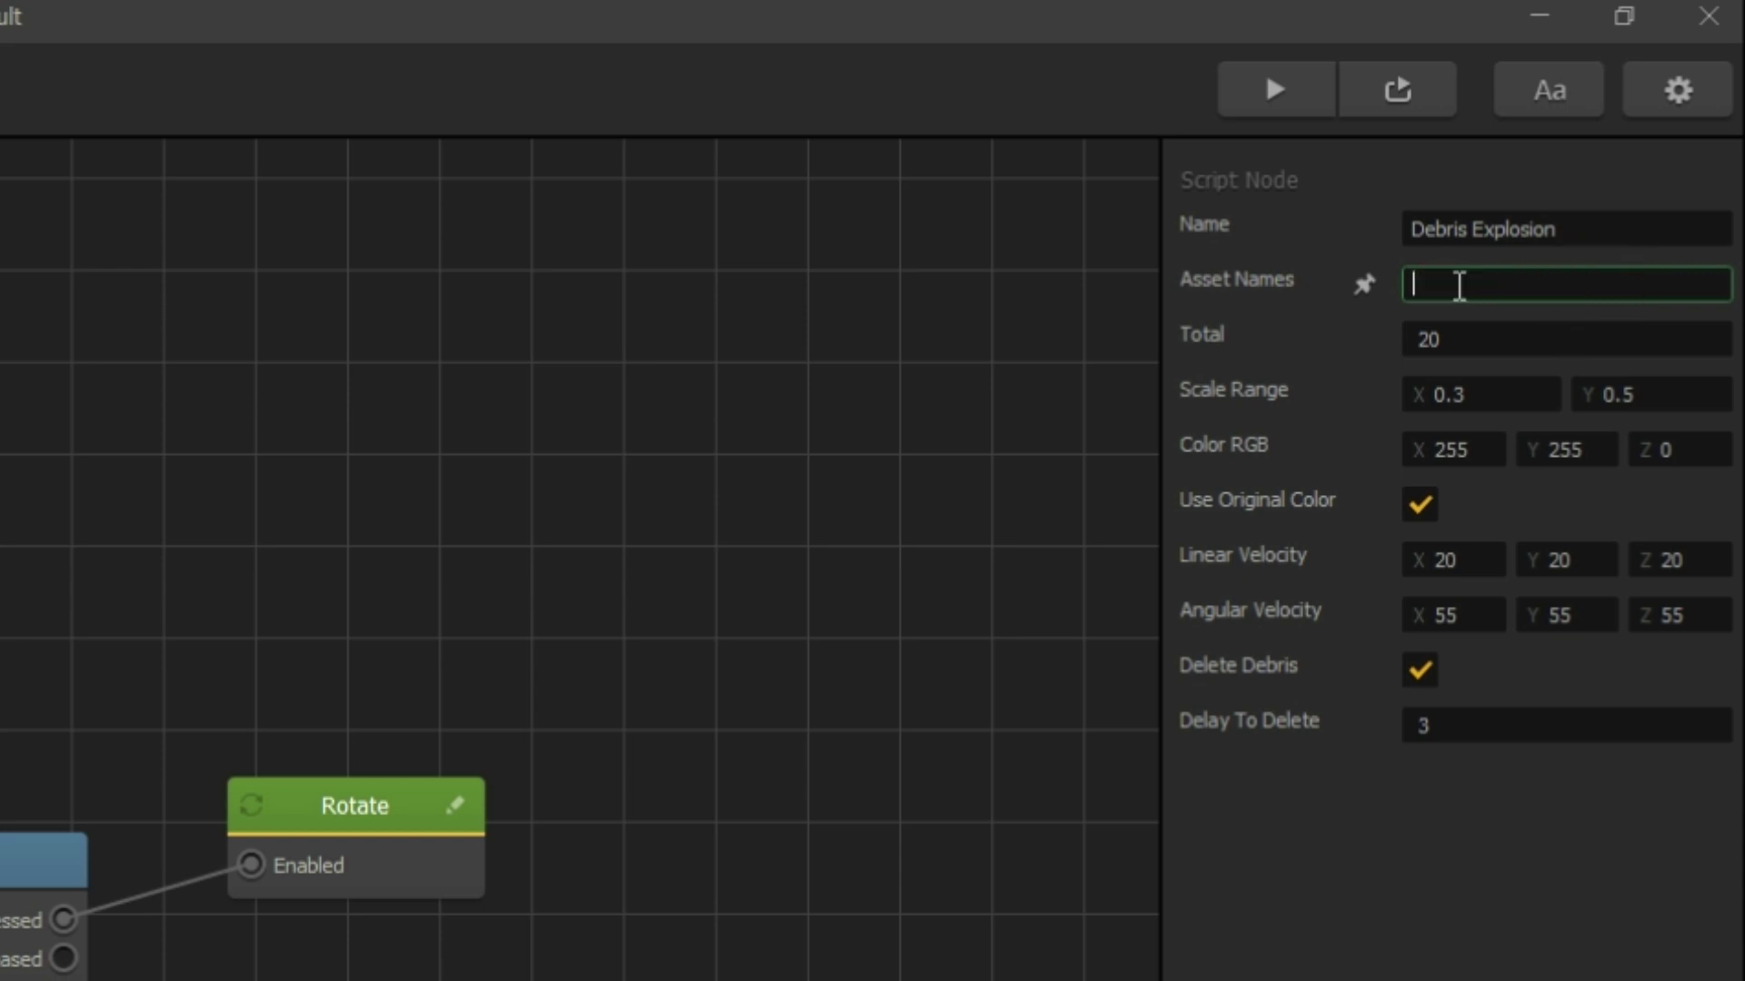
pyautogui.write('explosion')
# Step: Set the Debris Explosion node's Scale Range to X 0.1 and Y 0.15
pyautogui.click(1491, 402)
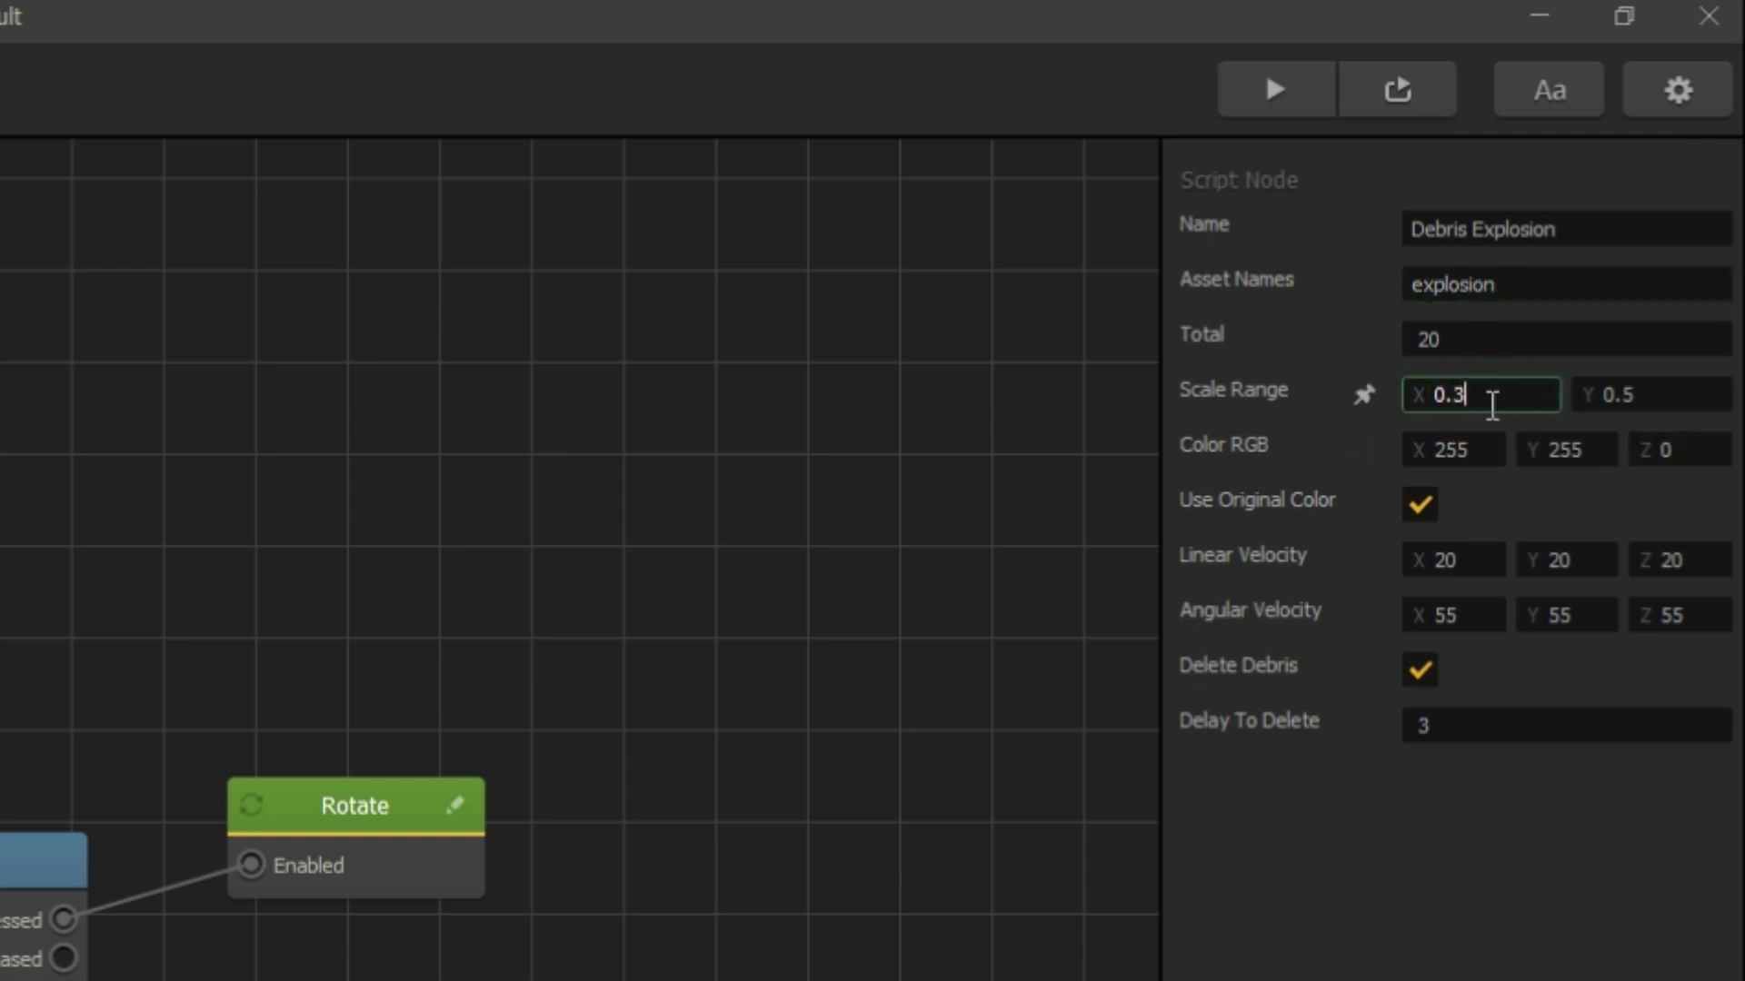
pyautogui.write('1')
pyautogui.click(1634, 396)
pyautogui.write('1')
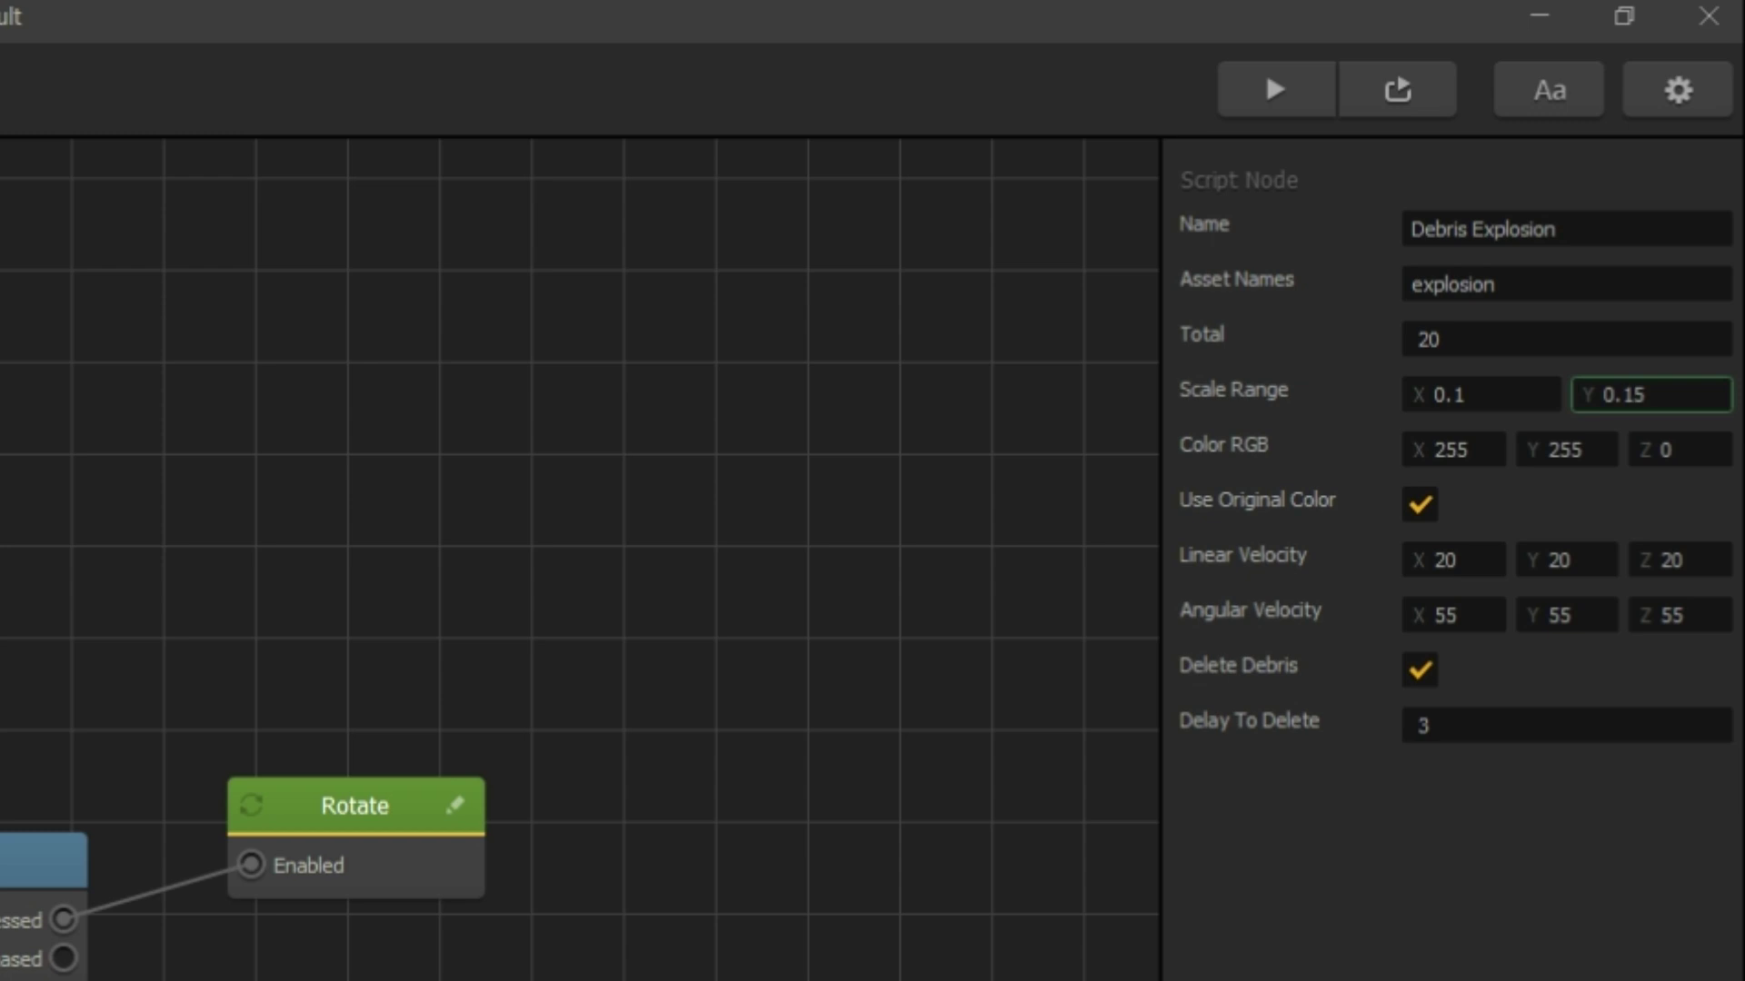
# Step: Turn off Use Original Color for the debris and set the Color RGB's Y value to 0 to make it red
pyautogui.click(1428, 508)
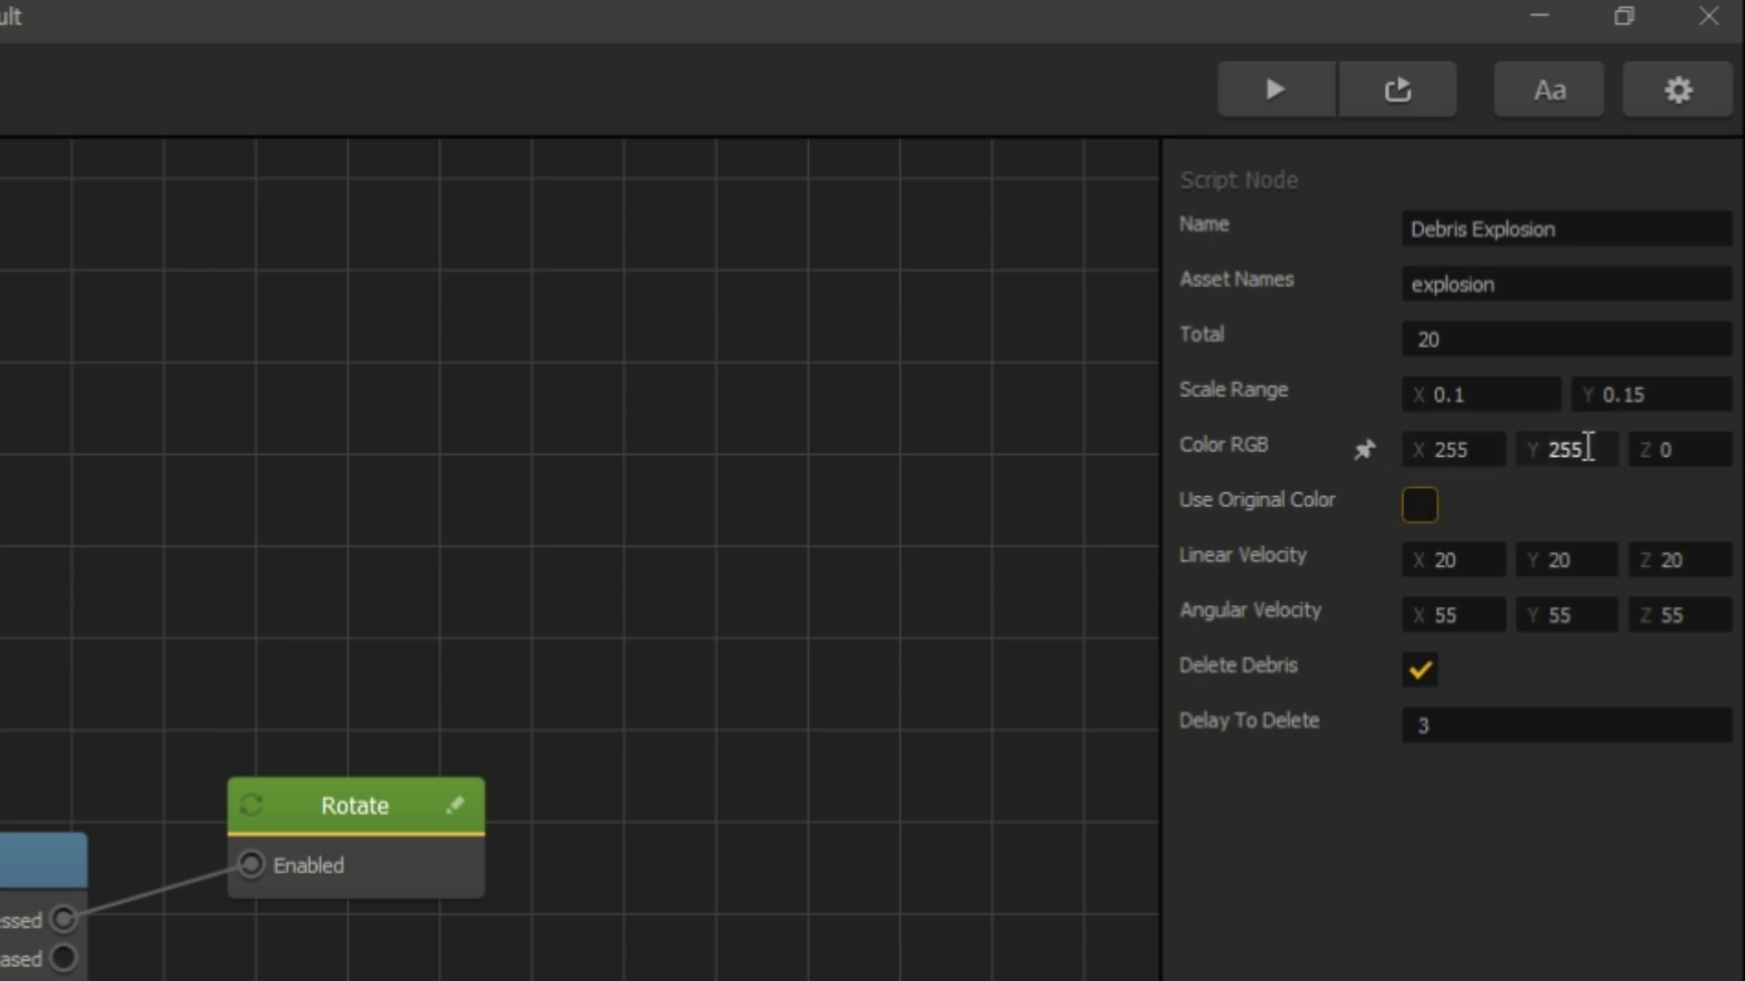
pyautogui.moveTo(1581, 448); pyautogui.dragTo(1520, 438)
pyautogui.write('0')
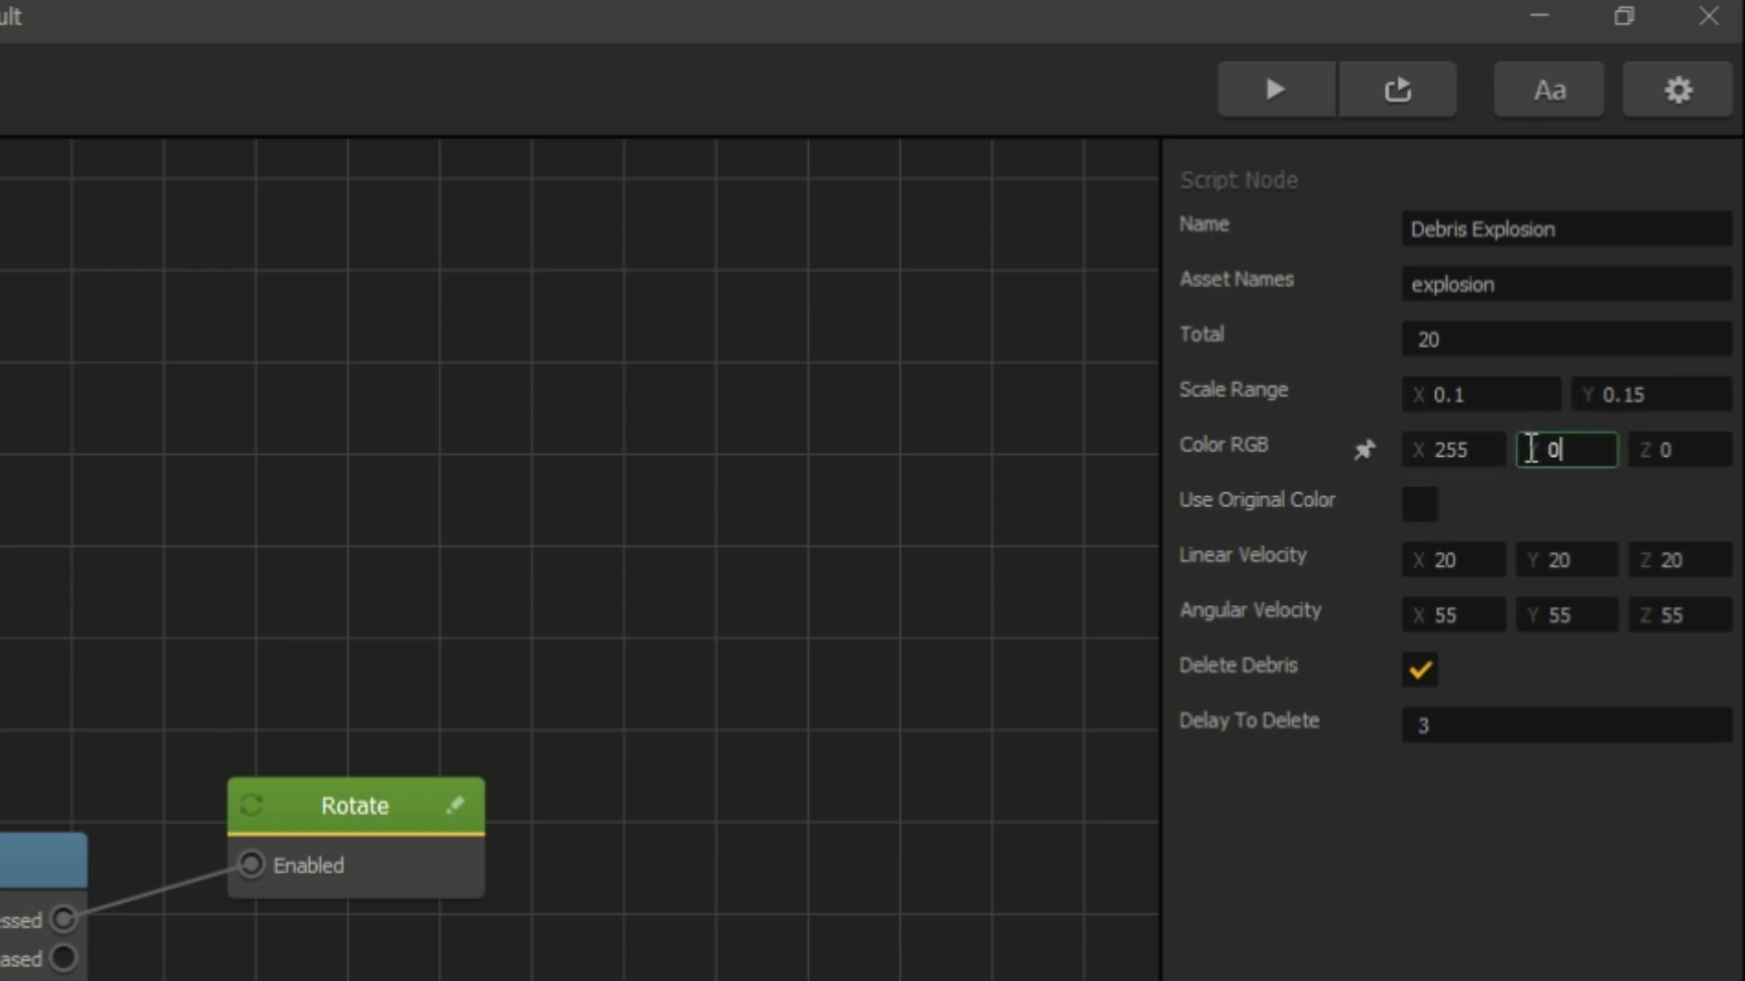
pyautogui.click(1491, 943)
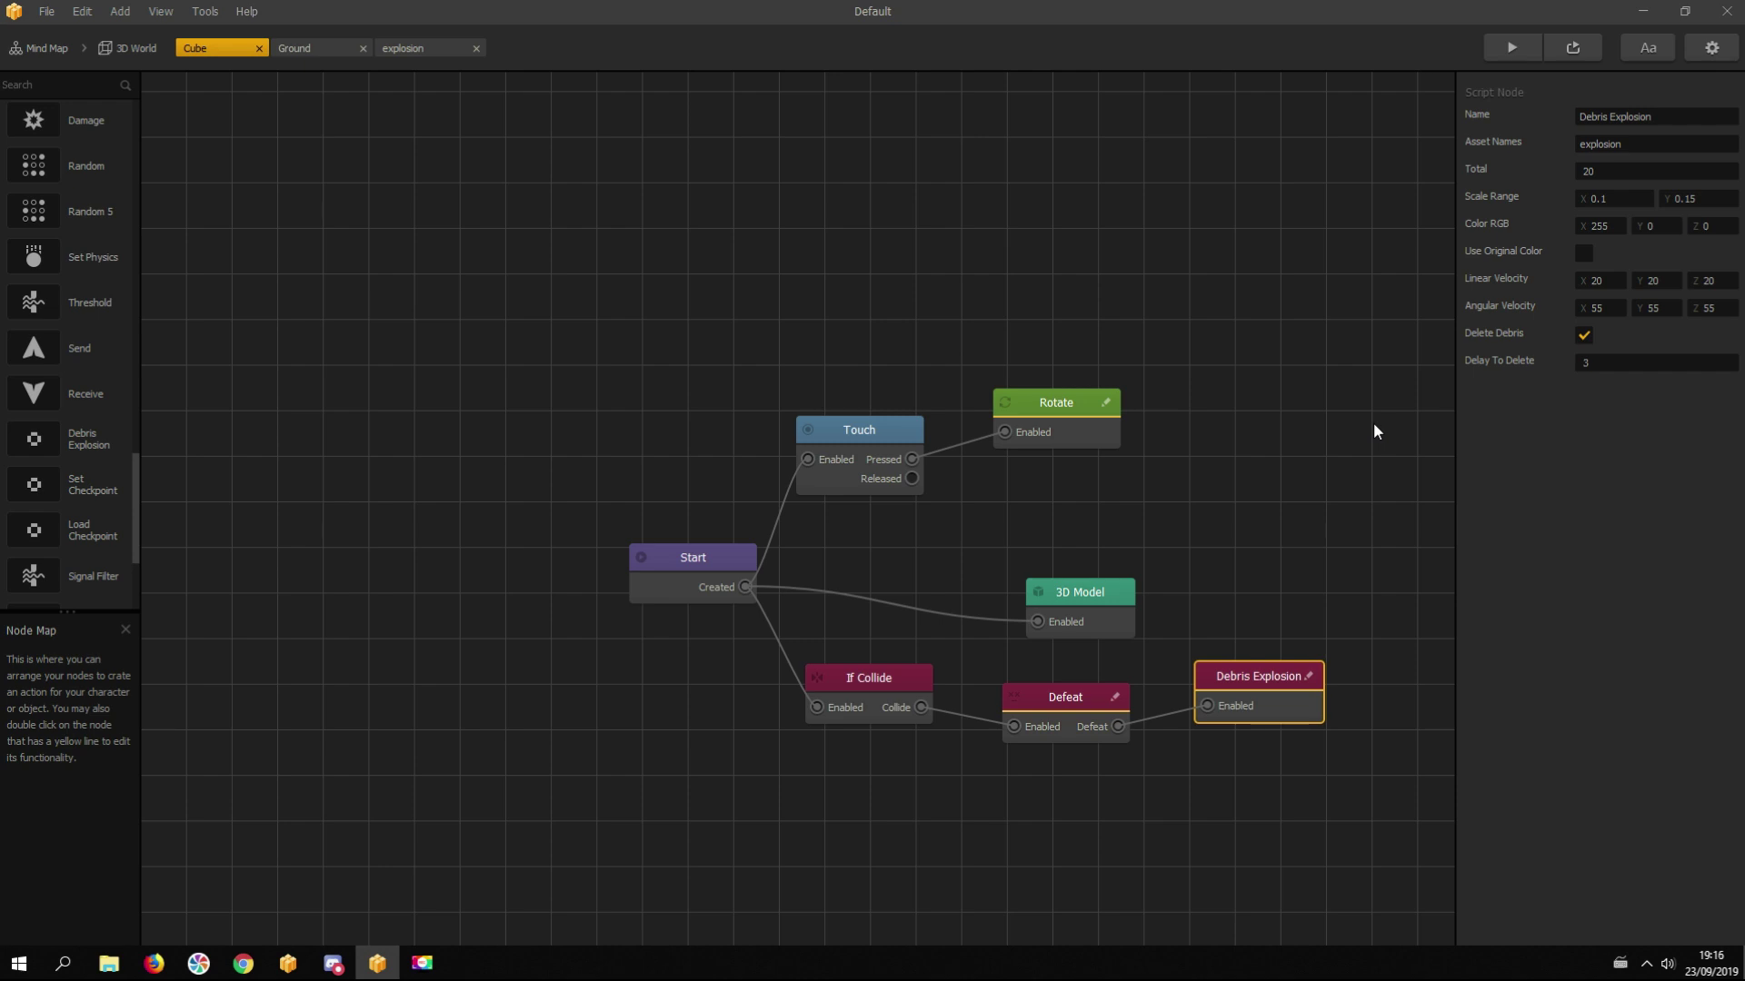
# Step: Enable physics on the Cube's Start node and replay the game preview to test the debris explosion on ground impact
pyautogui.click(696, 561)
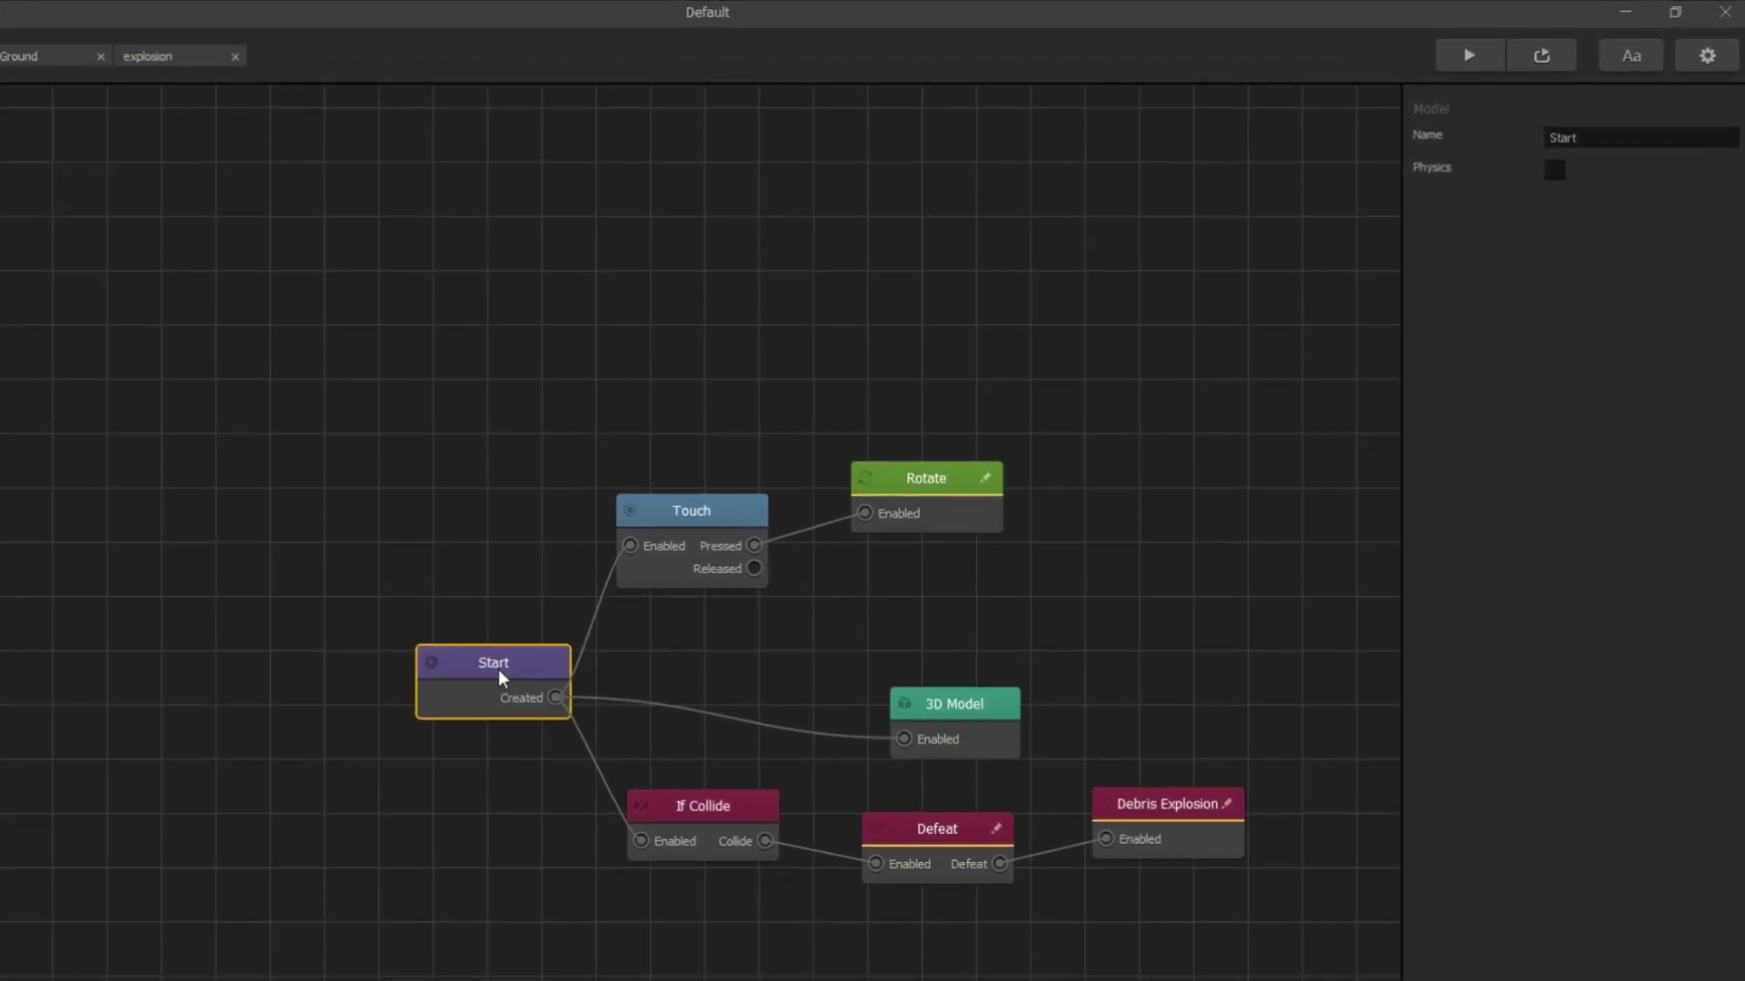
pyautogui.click(1554, 169)
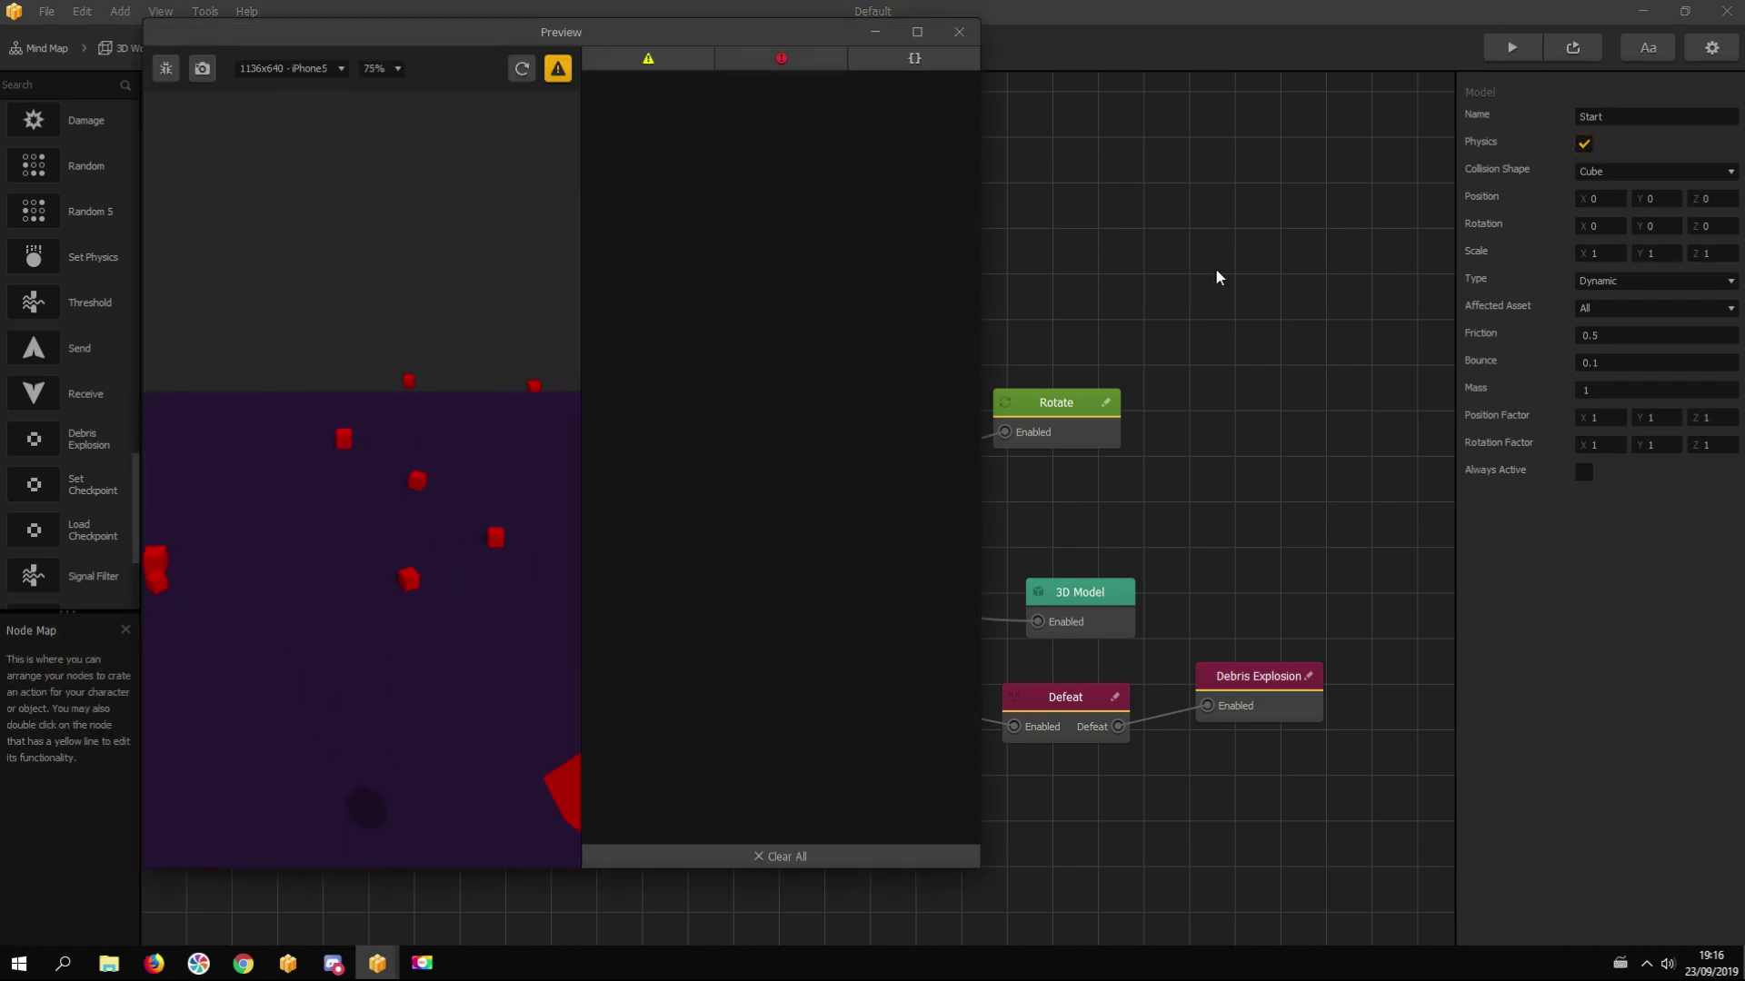
pyautogui.click(524, 69)
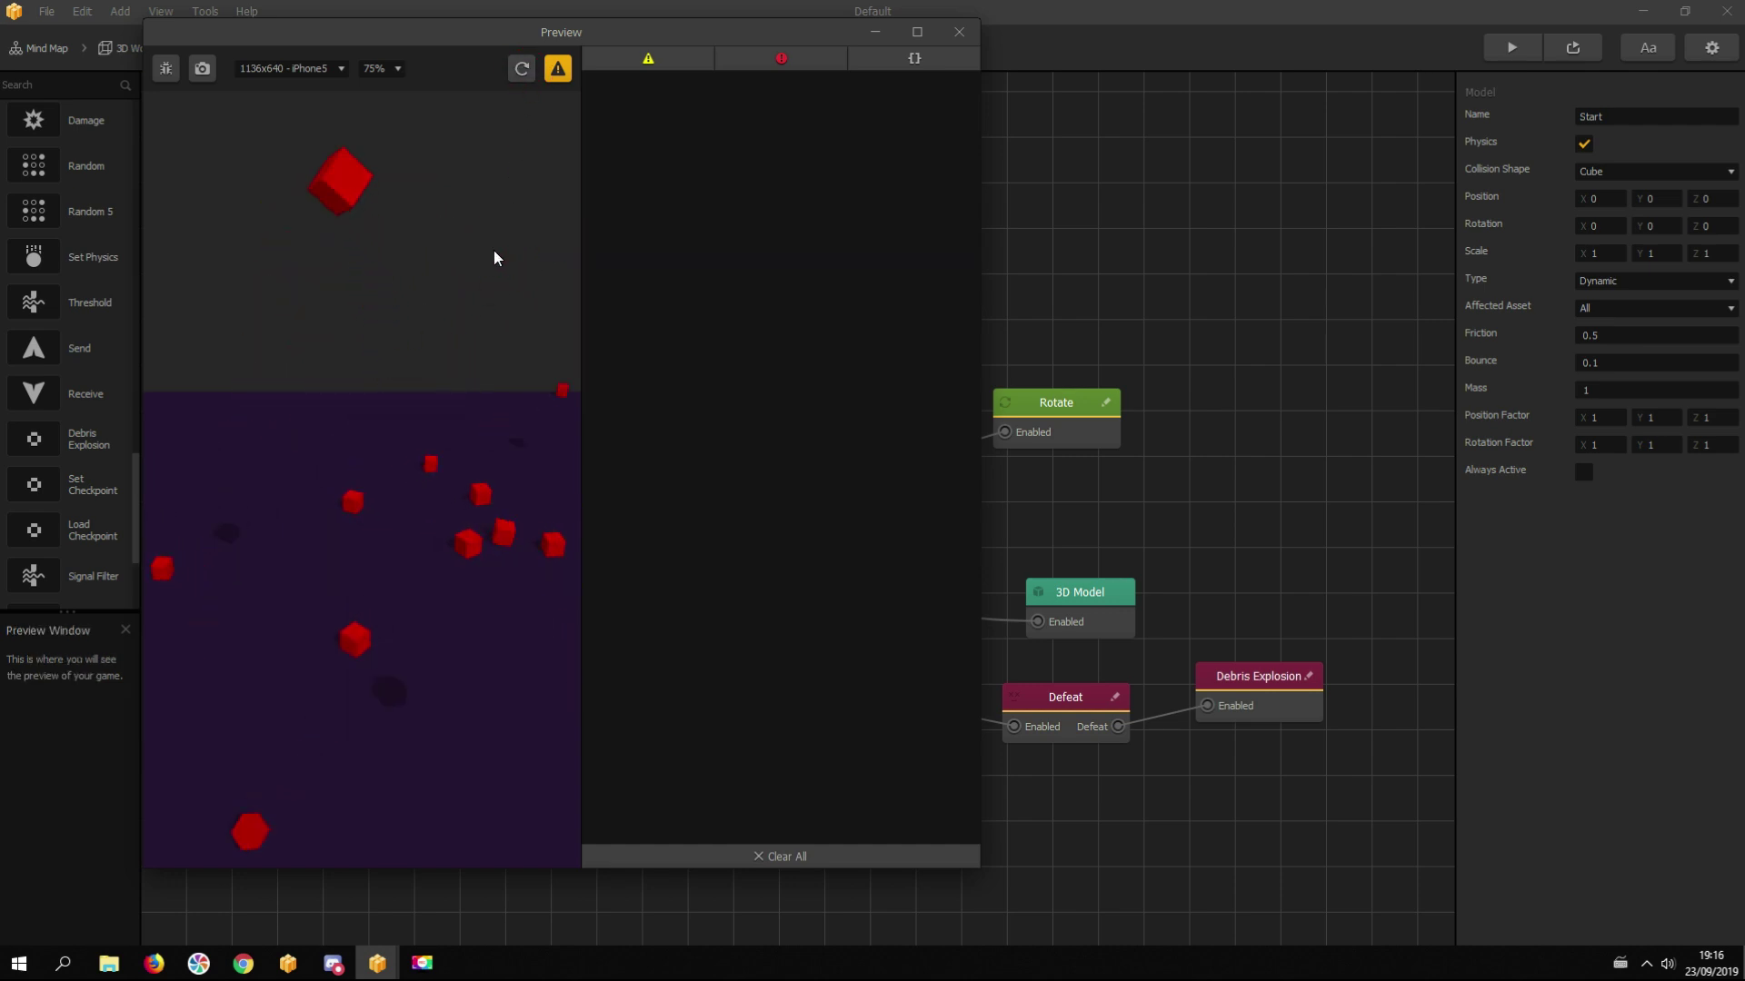
pyautogui.click(522, 69)
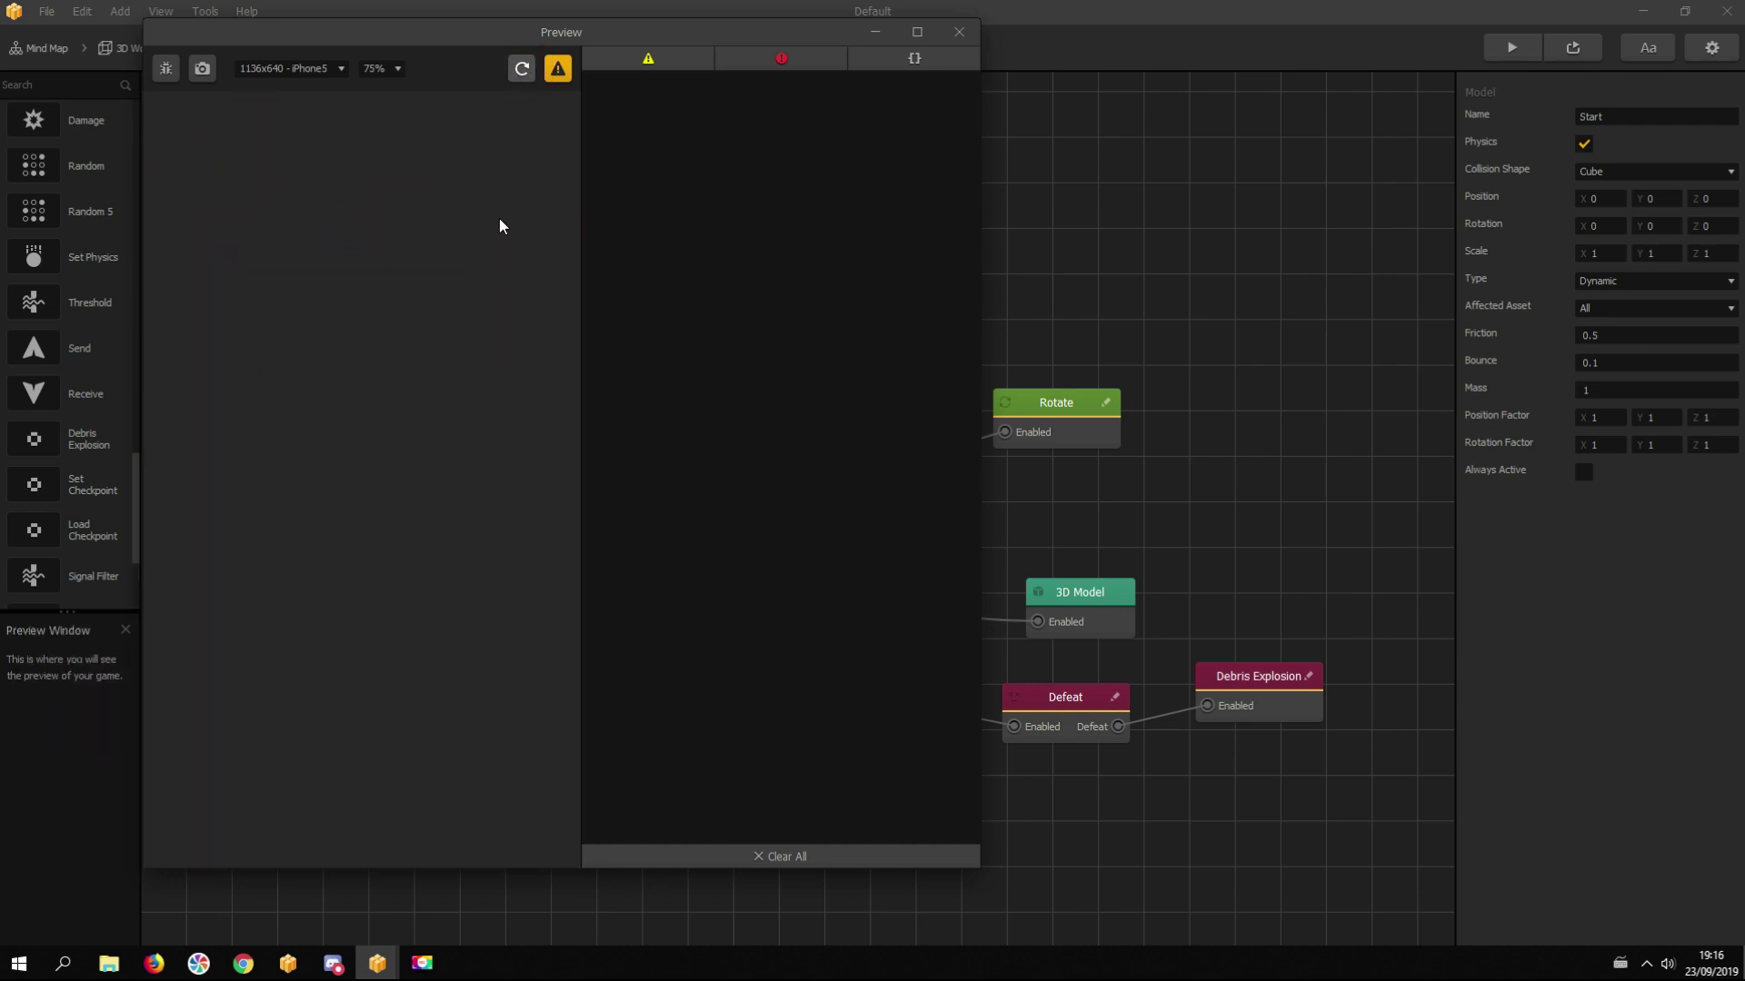